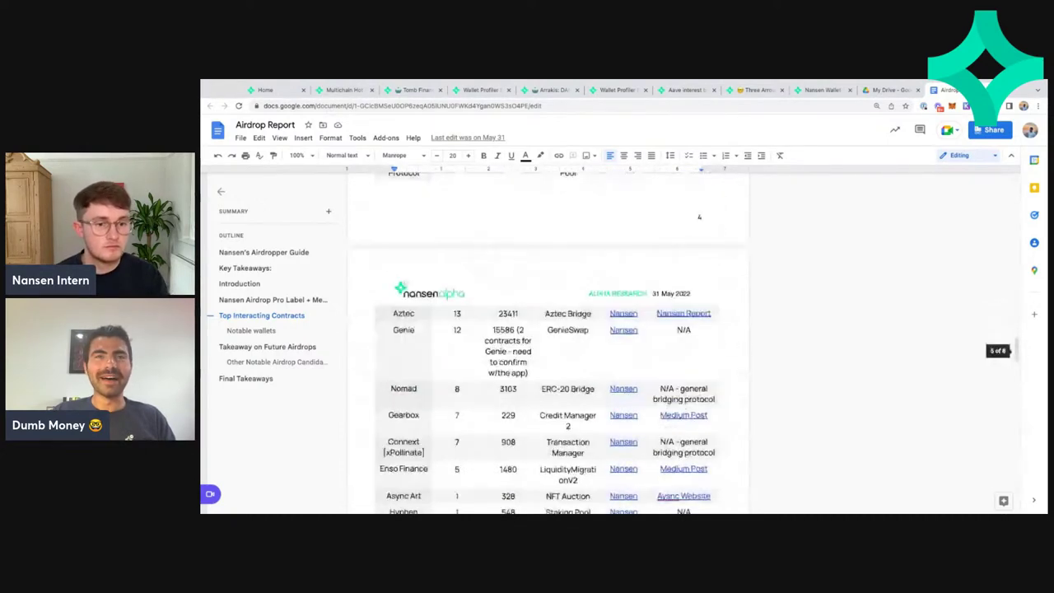
Examine the first page of the Top Interacting Contracts table, highlighting the Arbitrum: Inbox and MetaMask Swaps Contract entries
scroll(547, 342, down, 2)
scroll(547, 342, up, 6)
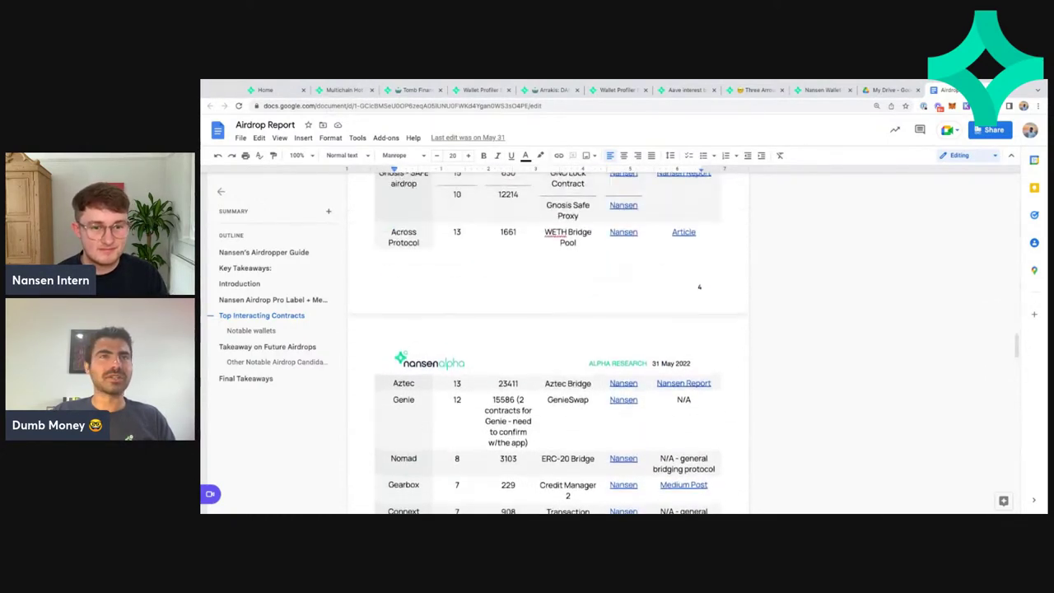
scroll(641, 311, up, 1)
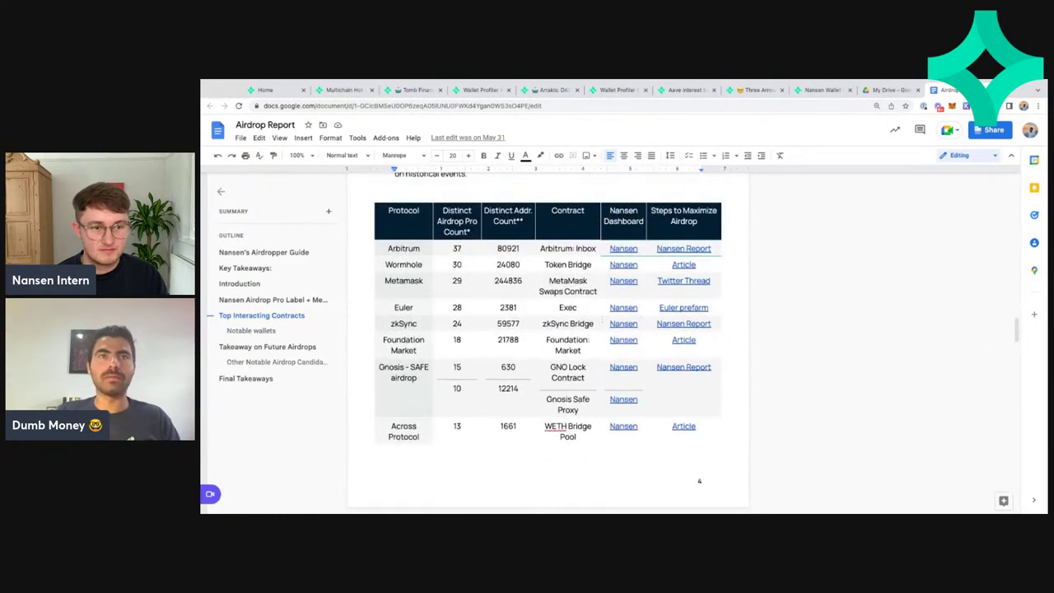
click(608, 248)
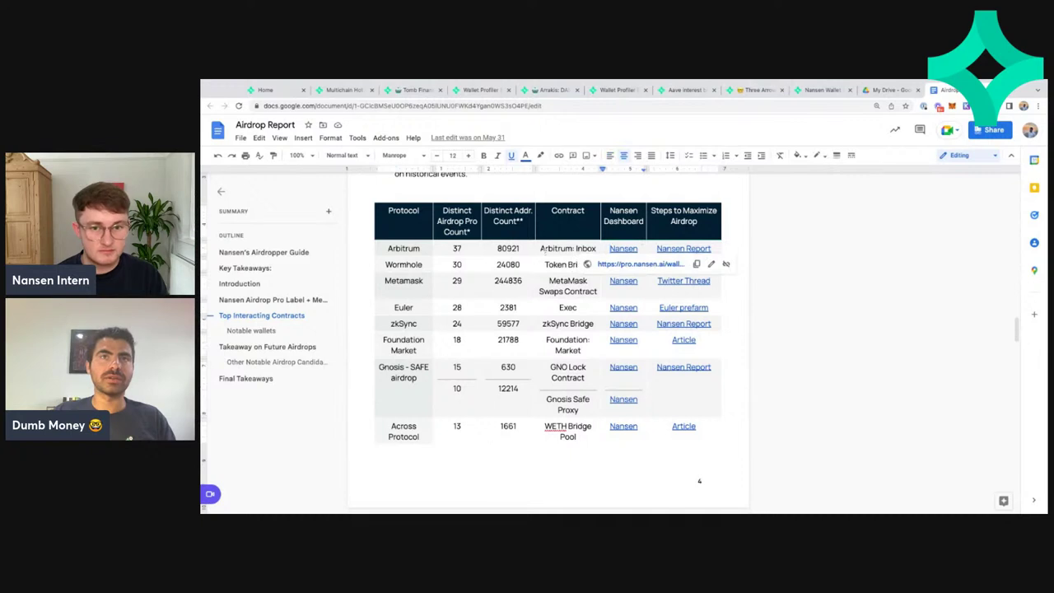
drag(540, 248, 596, 248)
click(550, 281)
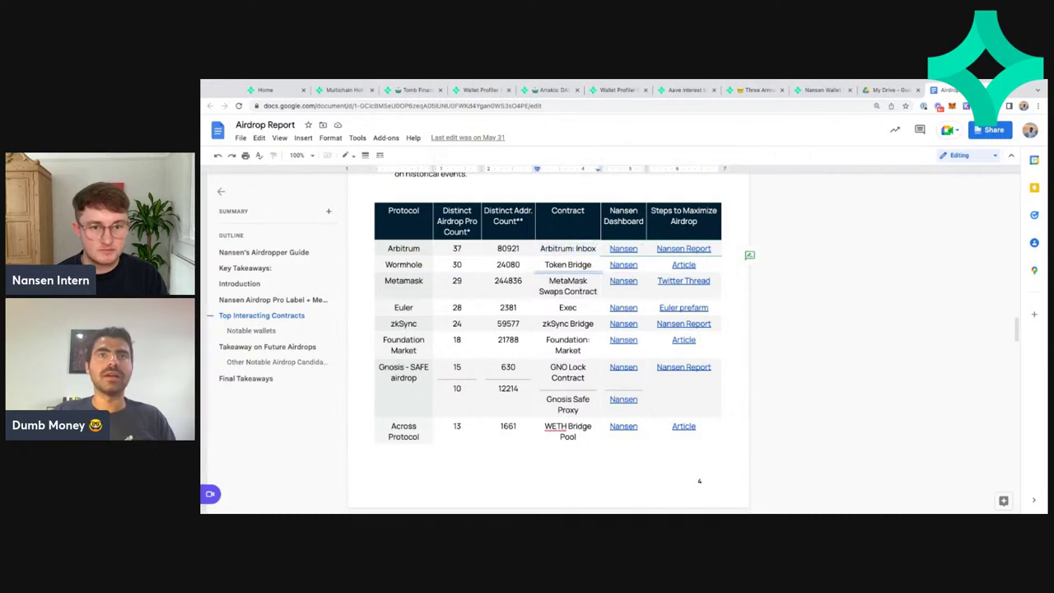
drag(540, 280, 597, 292)
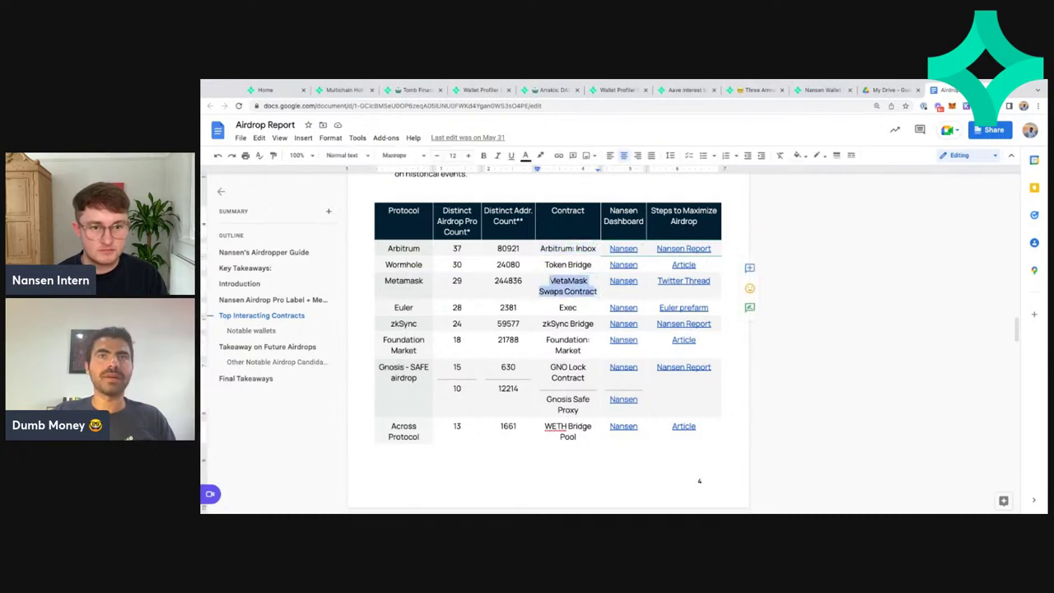
click(596, 291)
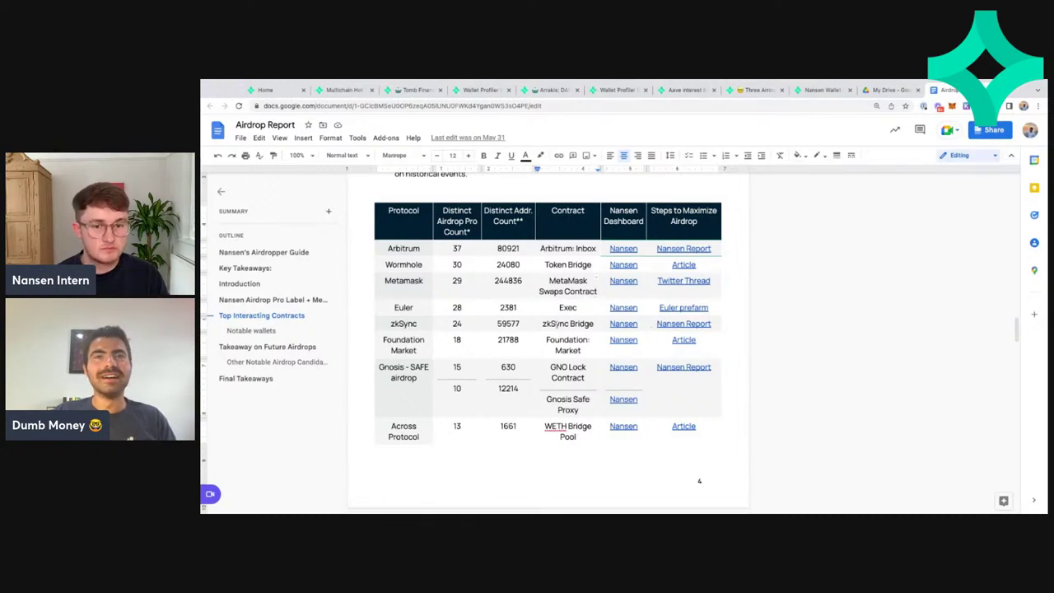
Review the remaining protocols in the Top Interacting Contracts table, from Across Protocol through Unstoppable Domains
scroll(593, 284, down, 1)
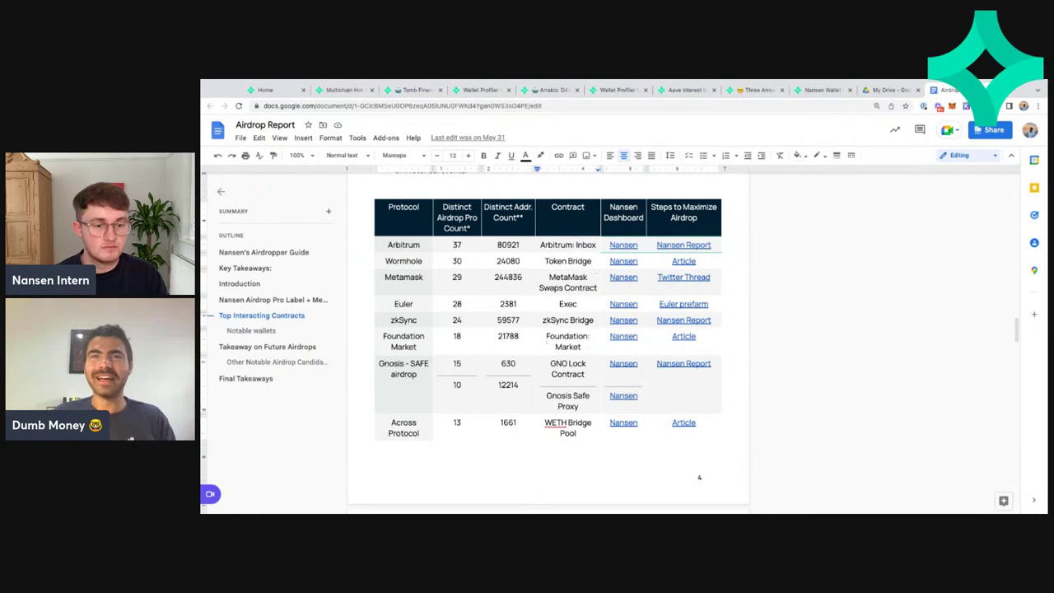
scroll(547, 329, down, 1)
scroll(568, 312, down, 5)
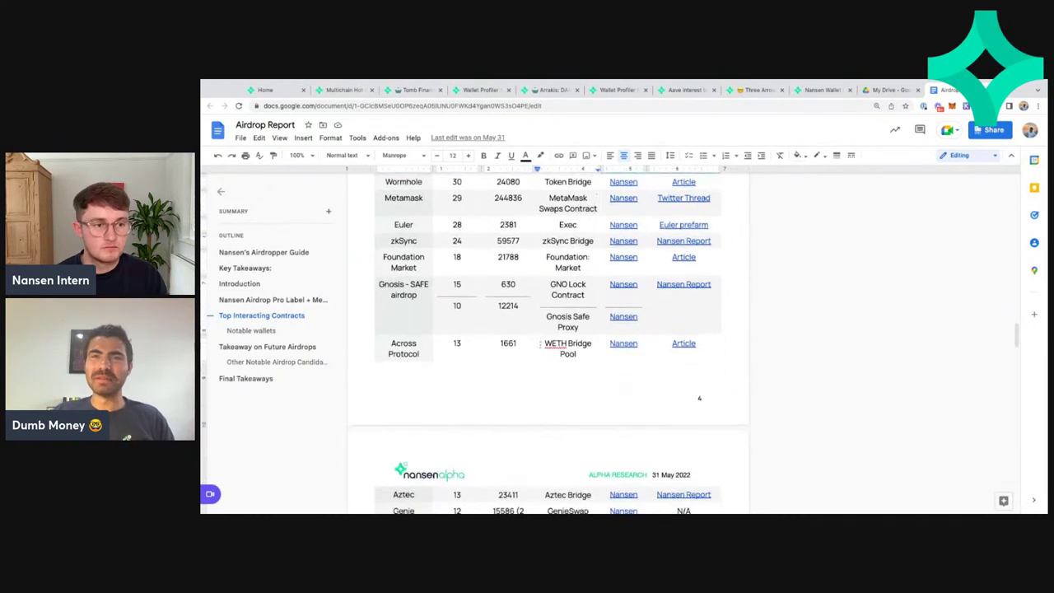
scroll(547, 346, down, 6)
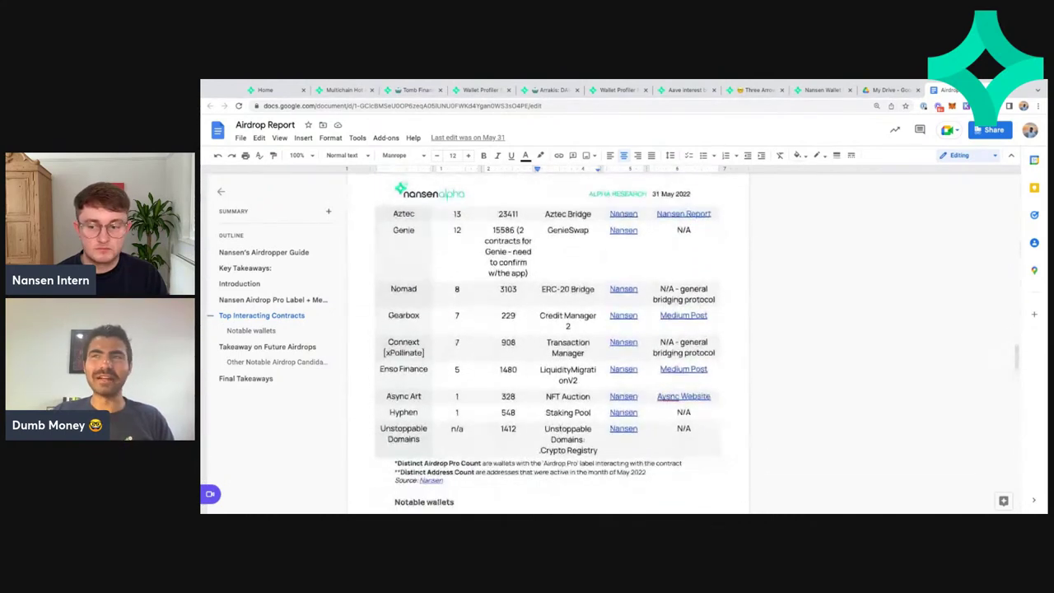
Read the Notable wallets section, including the measured criteria and the table of successful airdrop wallets
scroll(548, 345, down, 3)
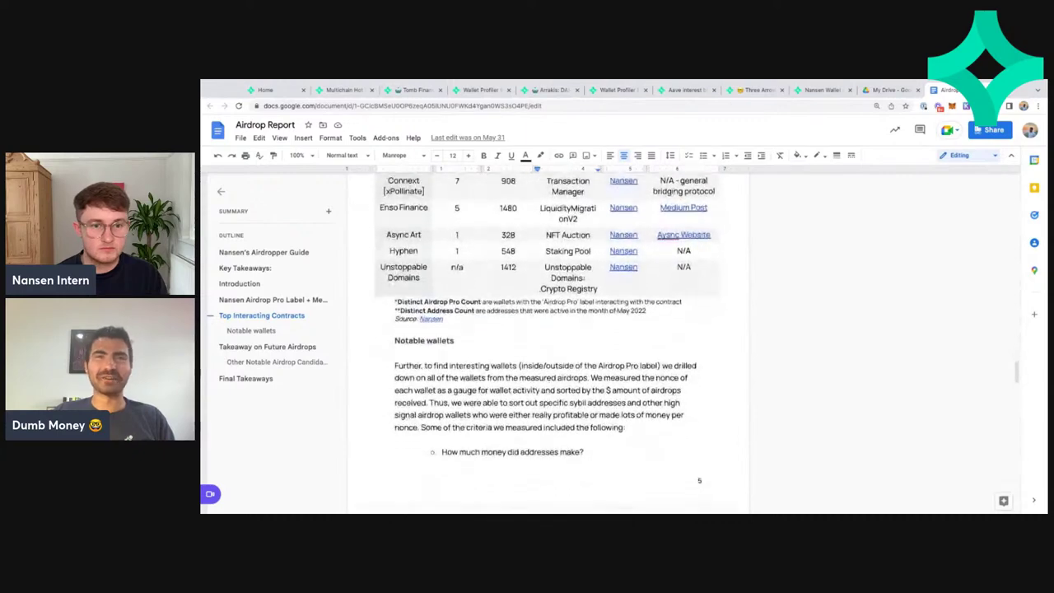
scroll(547, 346, down, 4)
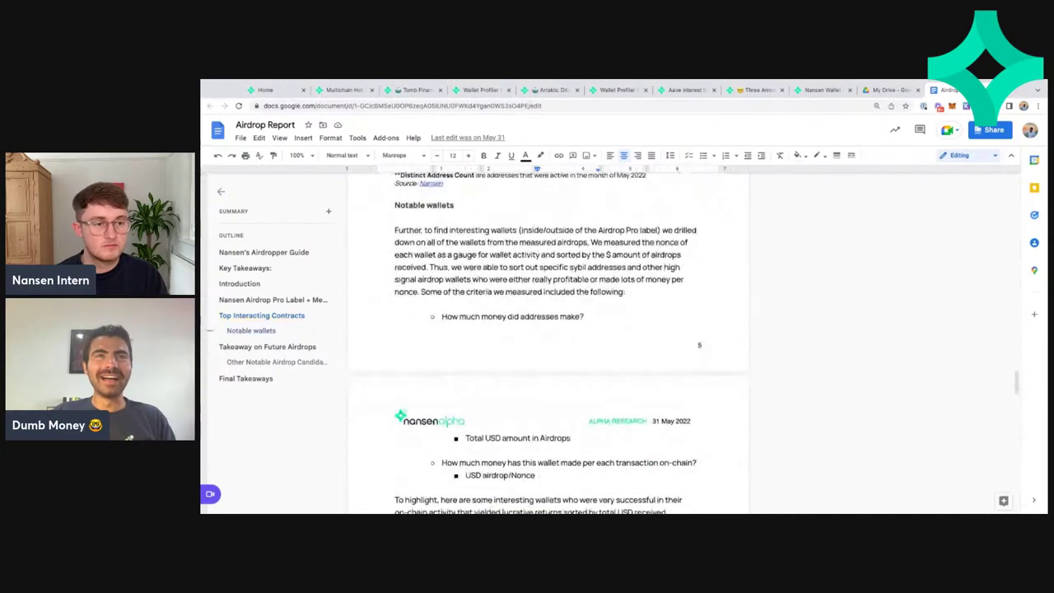
scroll(548, 346, down, 3)
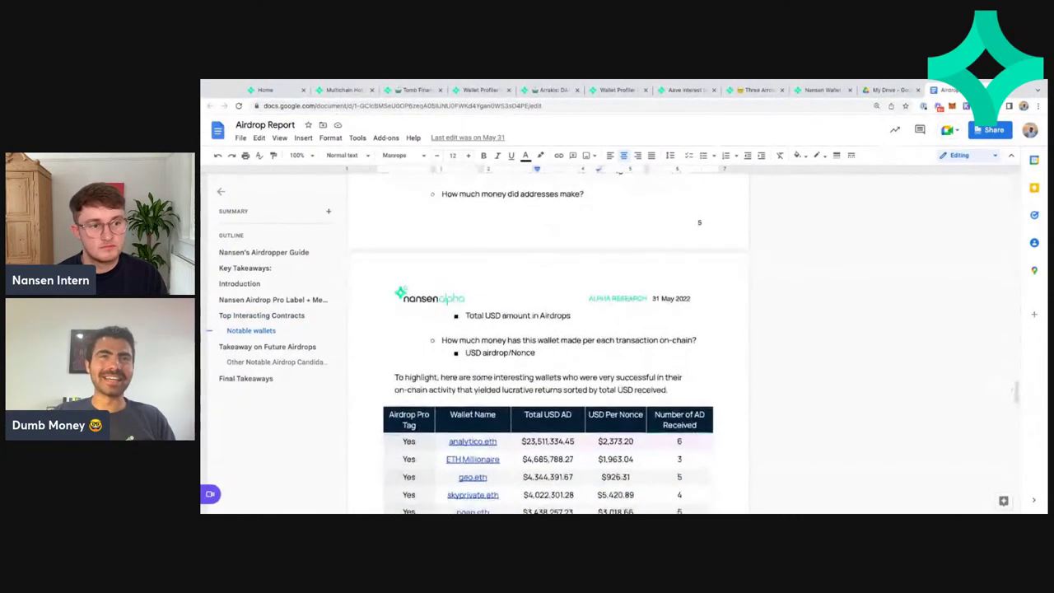
scroll(548, 346, up, 2)
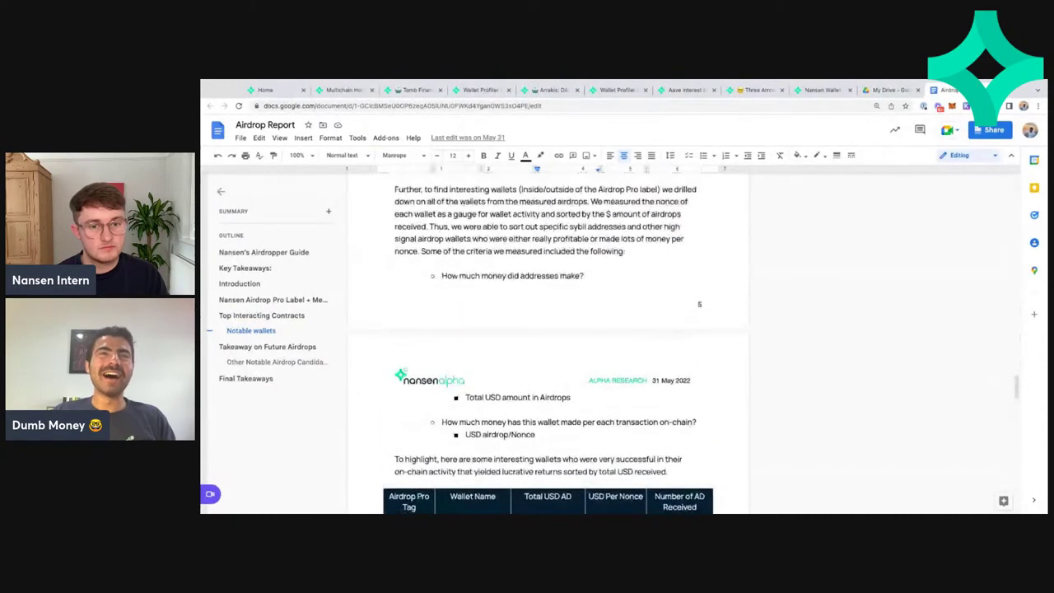
scroll(548, 345, up, 1)
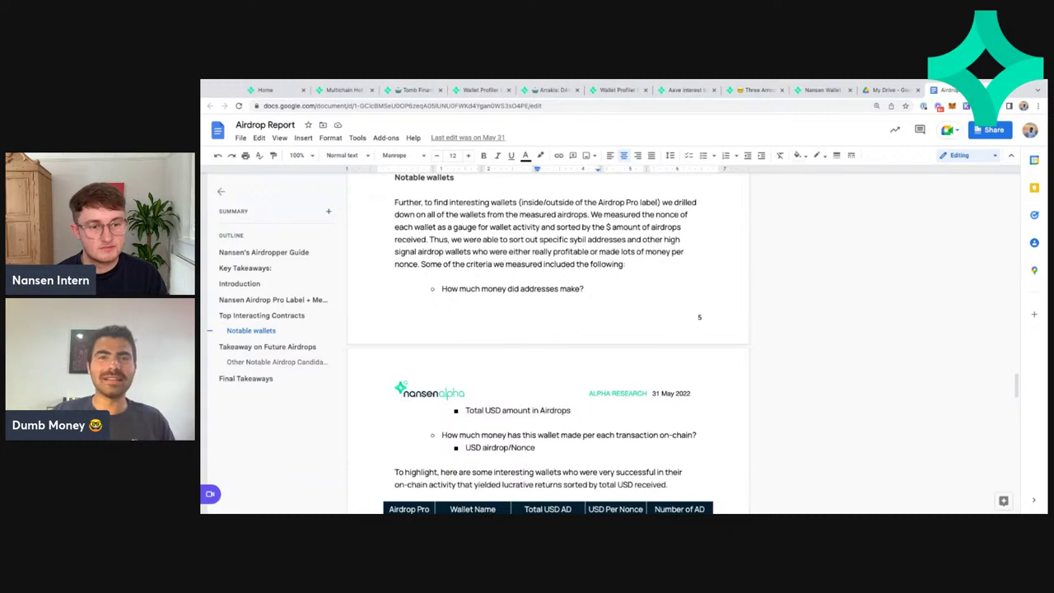
scroll(549, 344, down, 4)
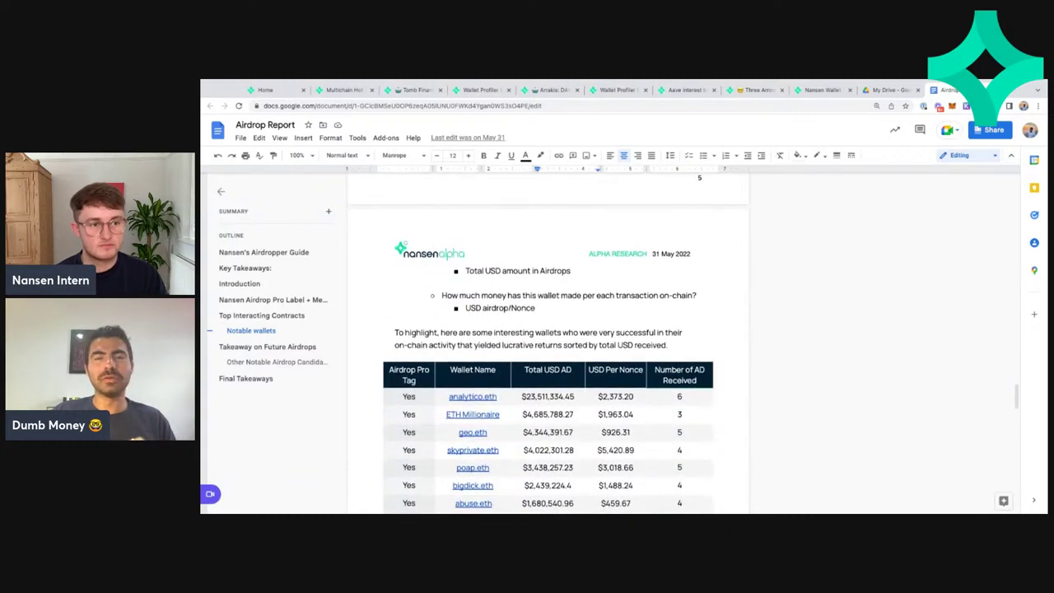
scroll(549, 343, down, 1)
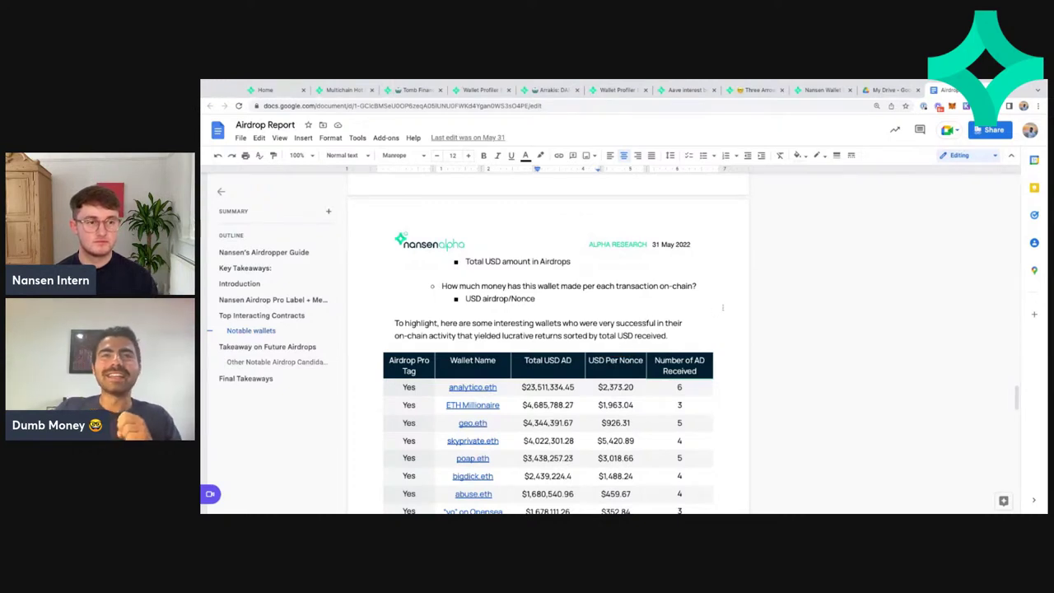
scroll(549, 344, down, 2)
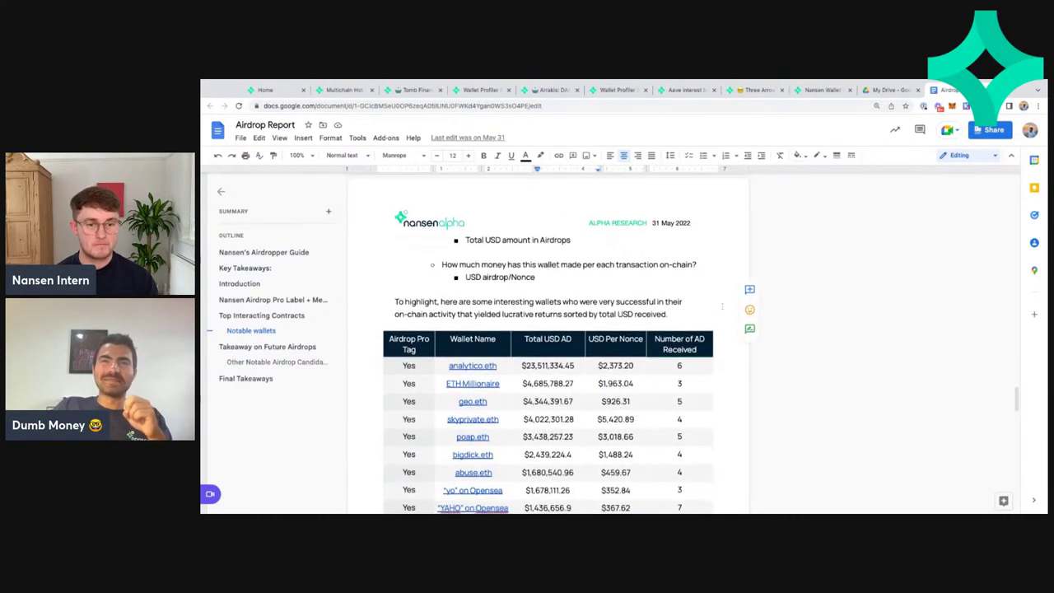
scroll(549, 343, down, 3)
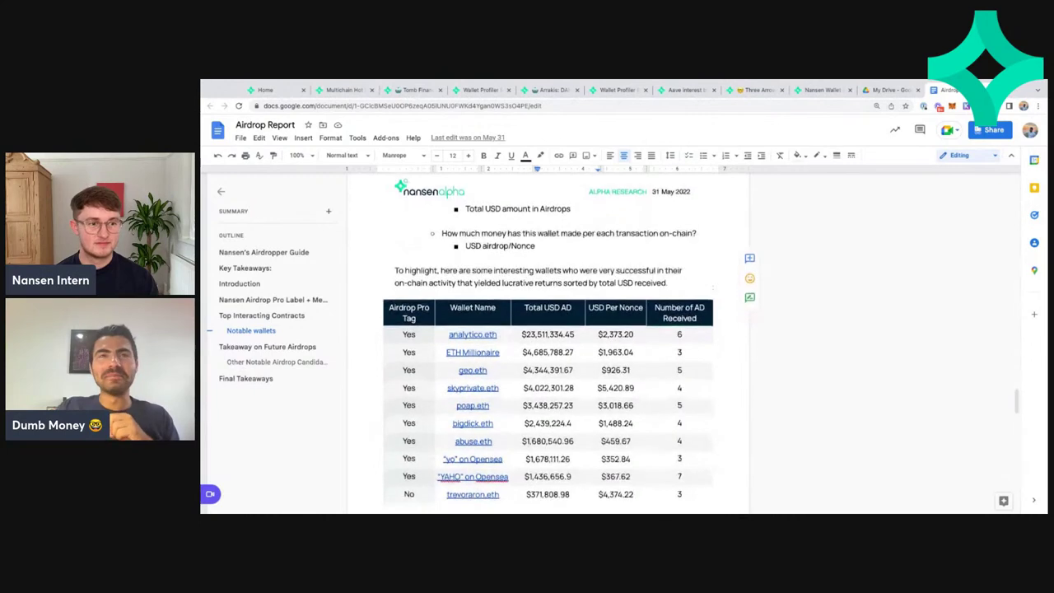
scroll(549, 343, down, 2)
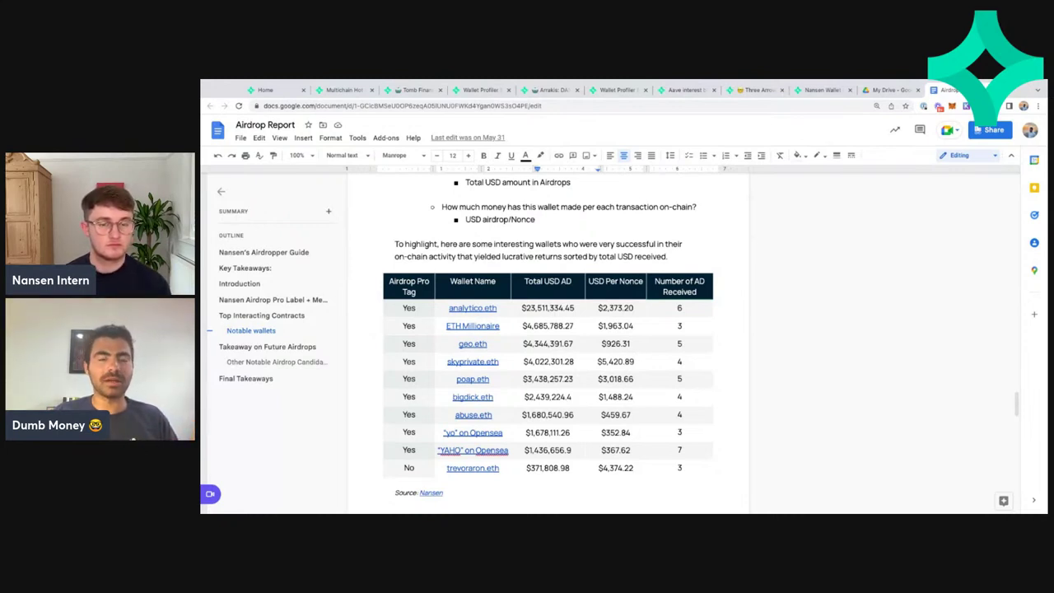
scroll(571, 322, down, 1)
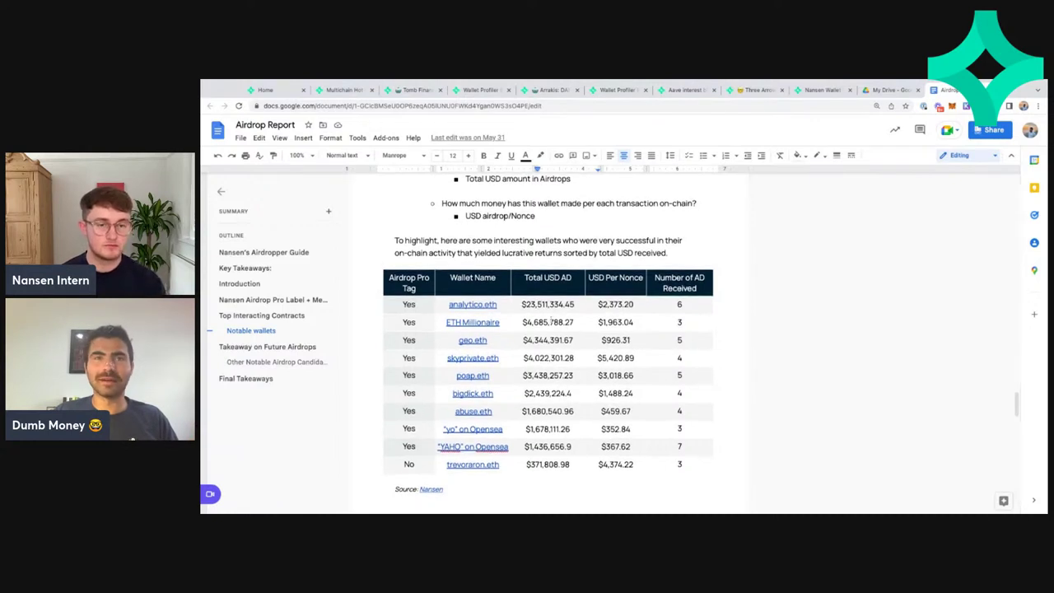
scroll(551, 322, down, 1)
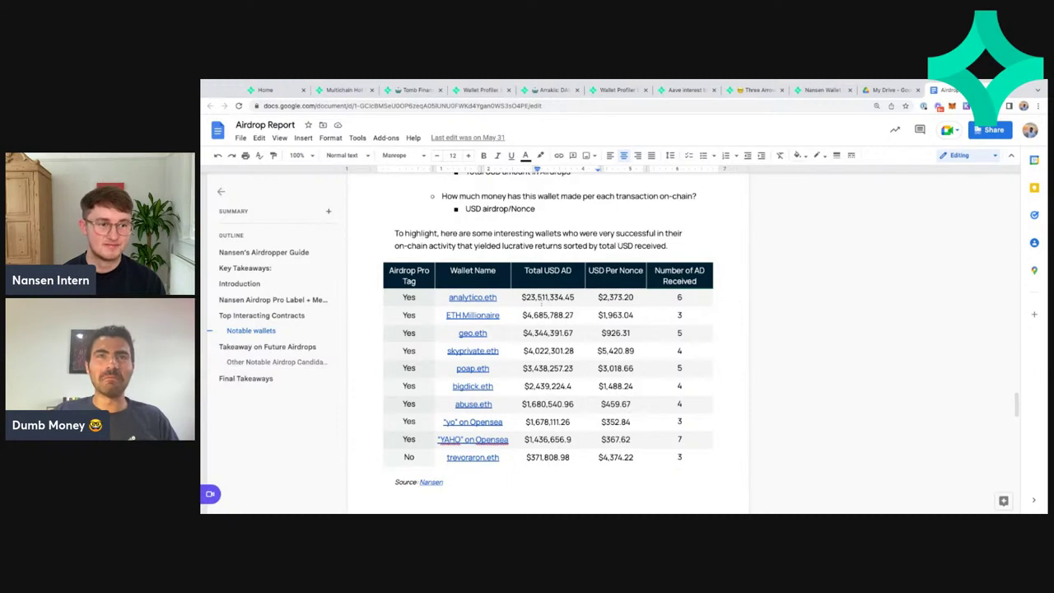
Highlight the first wallet's Total USD AD, USD Per Nonce and Number of AD Received values in the notable wallets table
drag(521, 298, 575, 297)
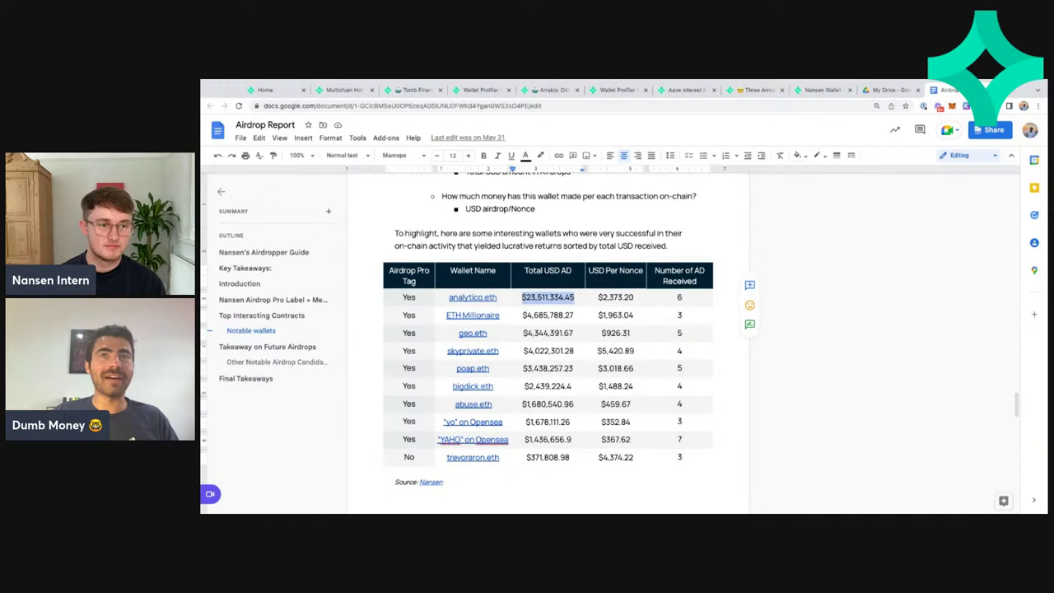
click(575, 297)
scroll(575, 297, down, 1)
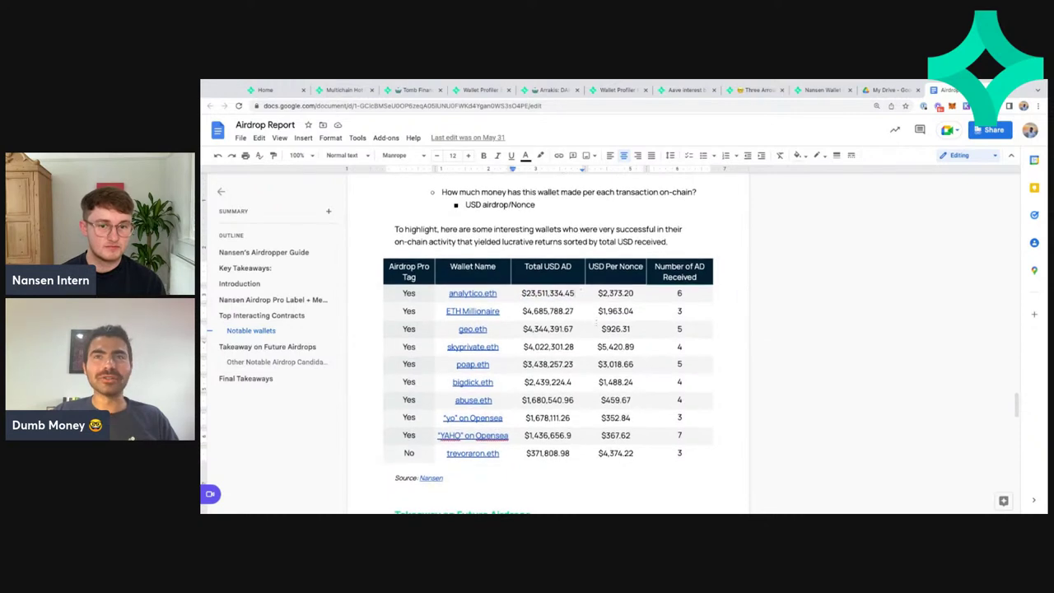
click(598, 290)
drag(598, 290, 633, 290)
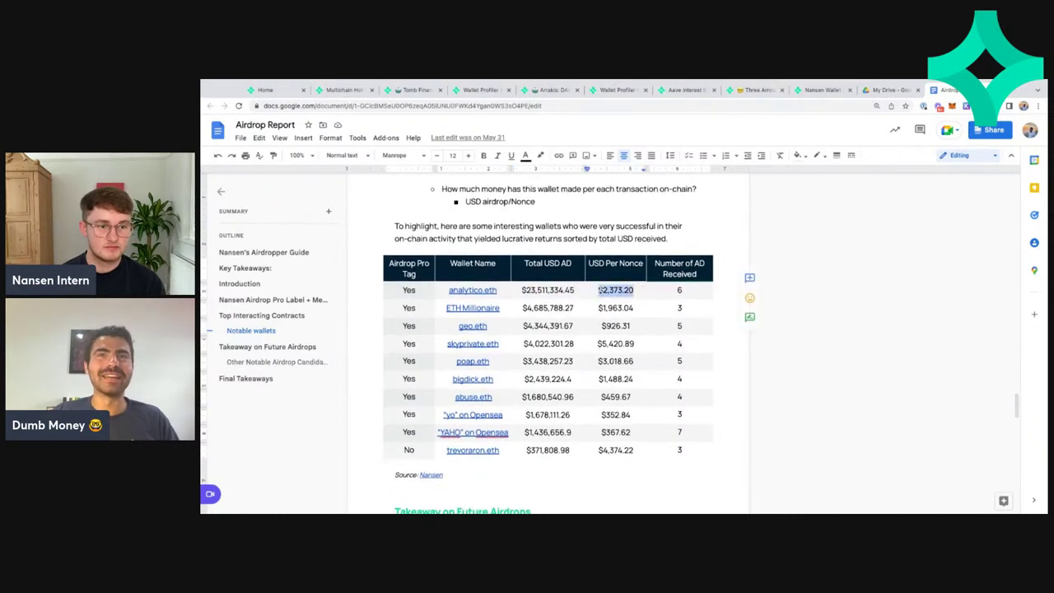
click(633, 290)
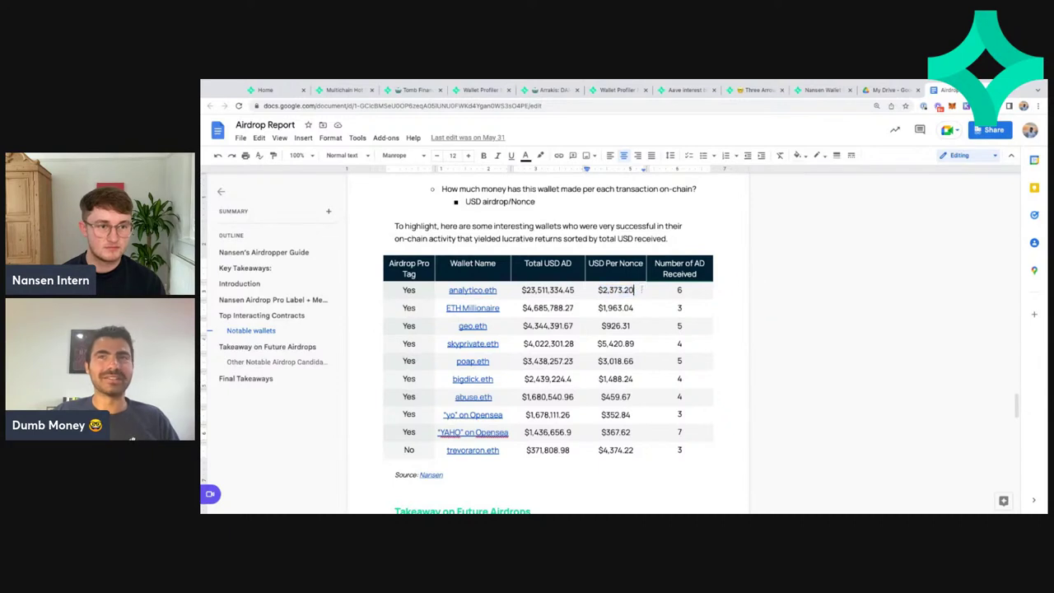
drag(688, 290, 676, 290)
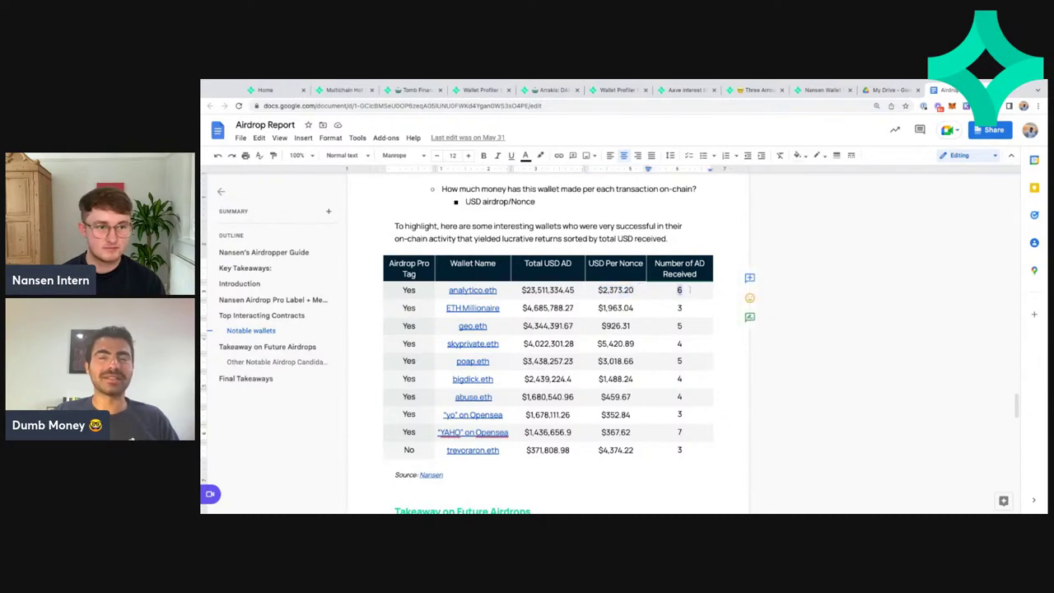
click(688, 290)
scroll(712, 290, down, 1)
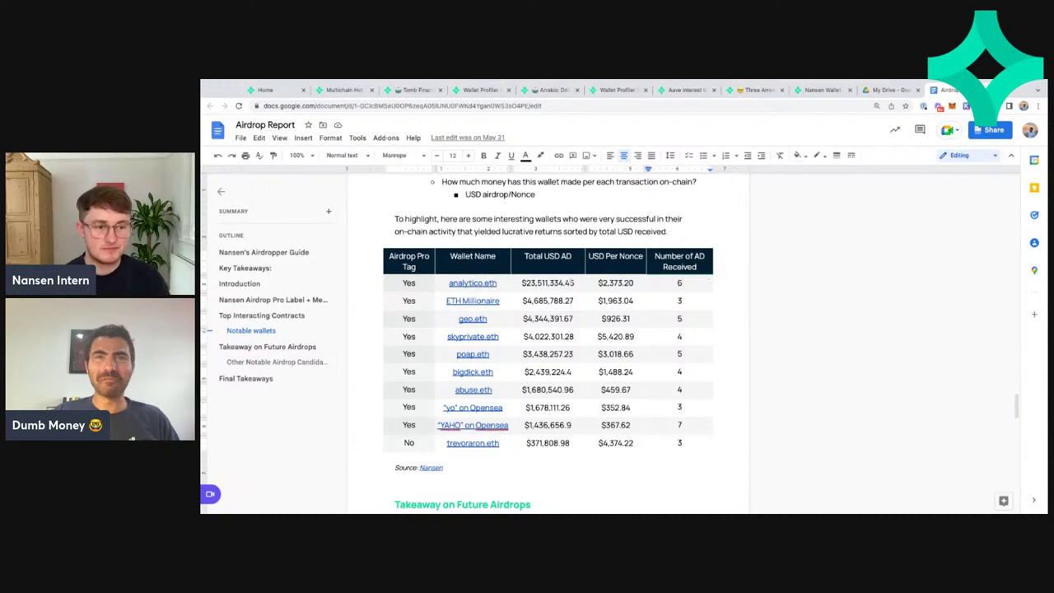
drag(577, 282, 524, 283)
click(558, 283)
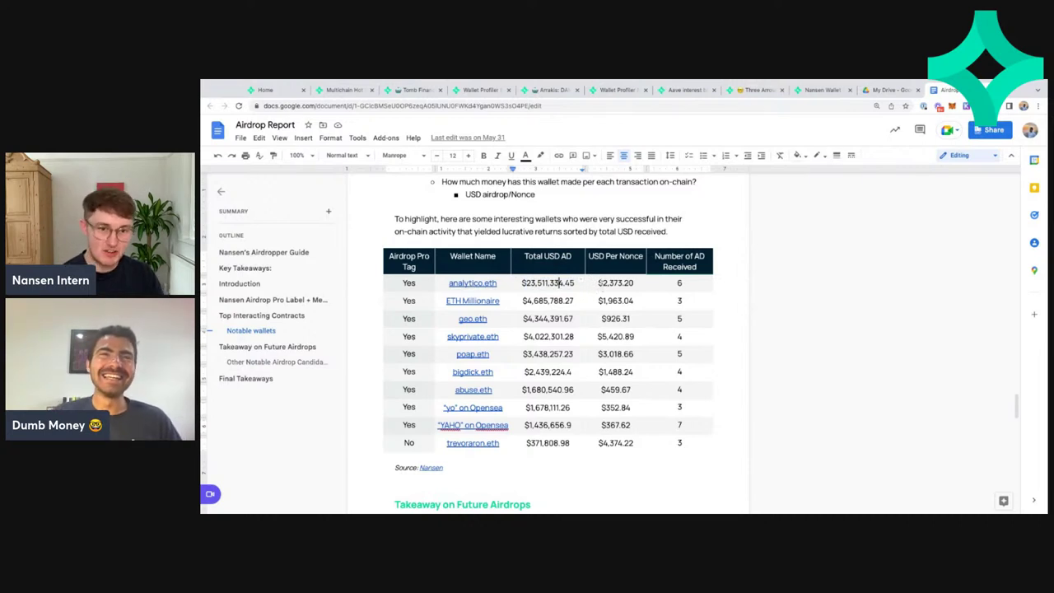
Select the first wallet's Total USD AD cell again in the notable wallets table
scroll(615, 282, down, 1)
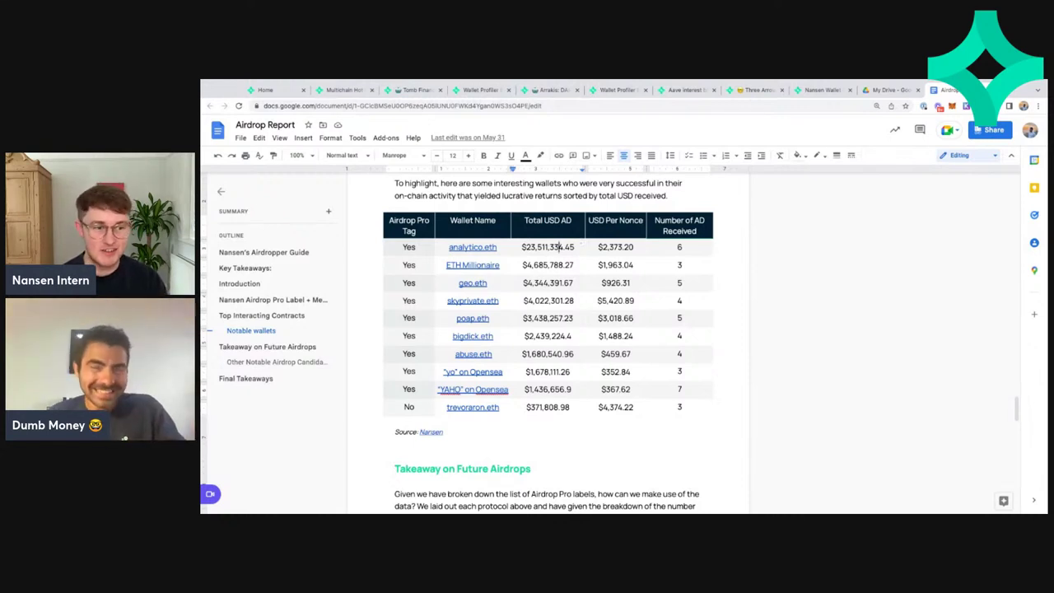
click(395, 207)
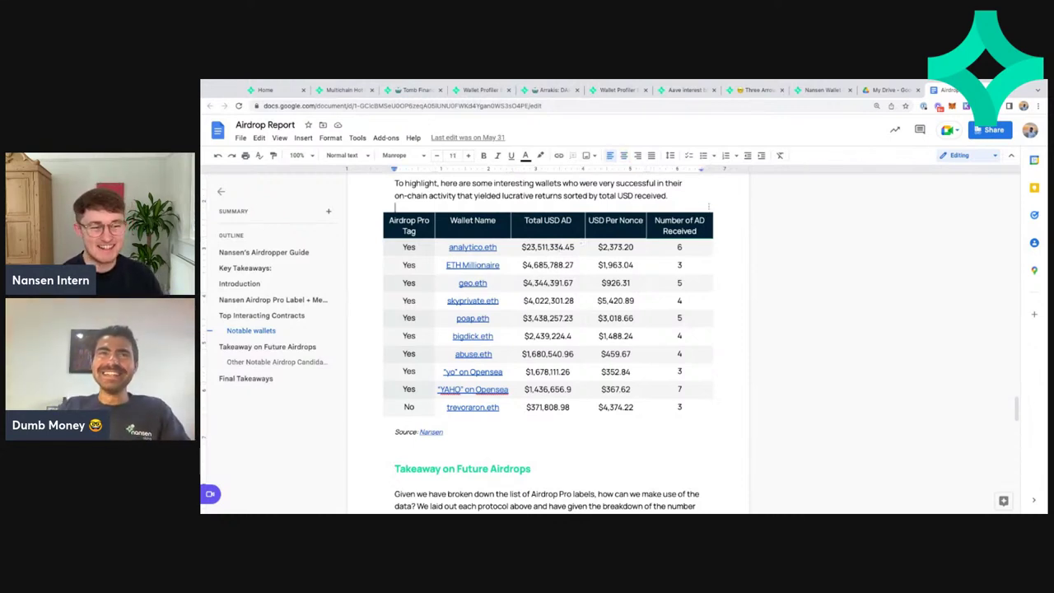
click(706, 221)
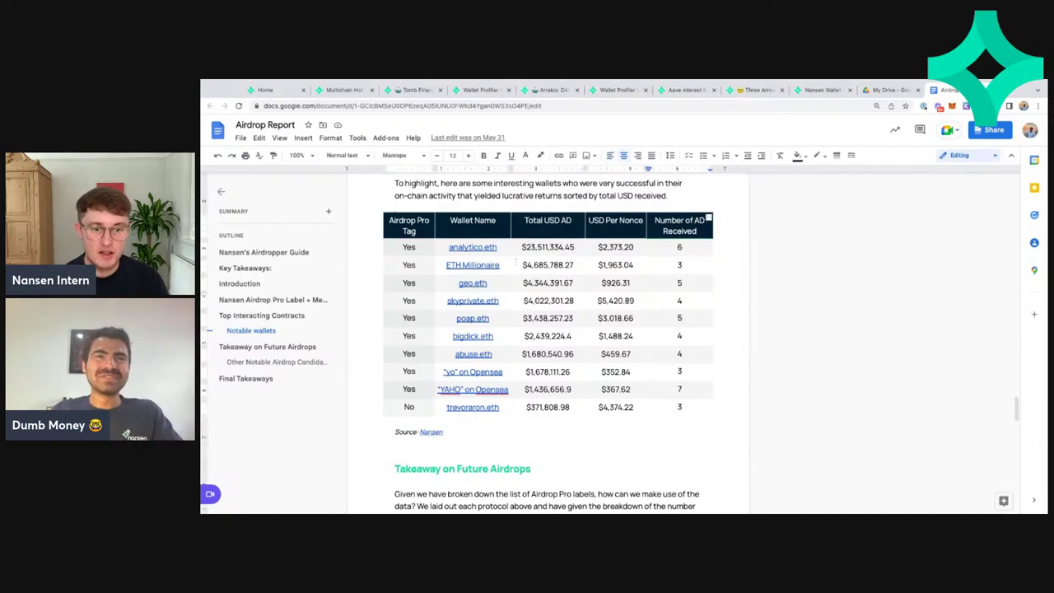
click(729, 285)
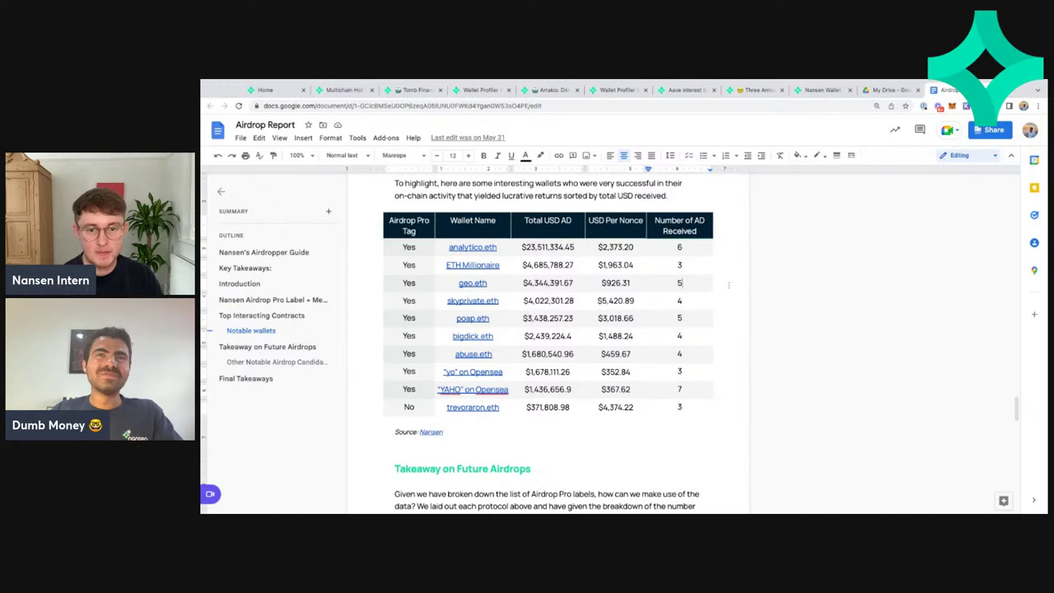
scroll(728, 285, down, 1)
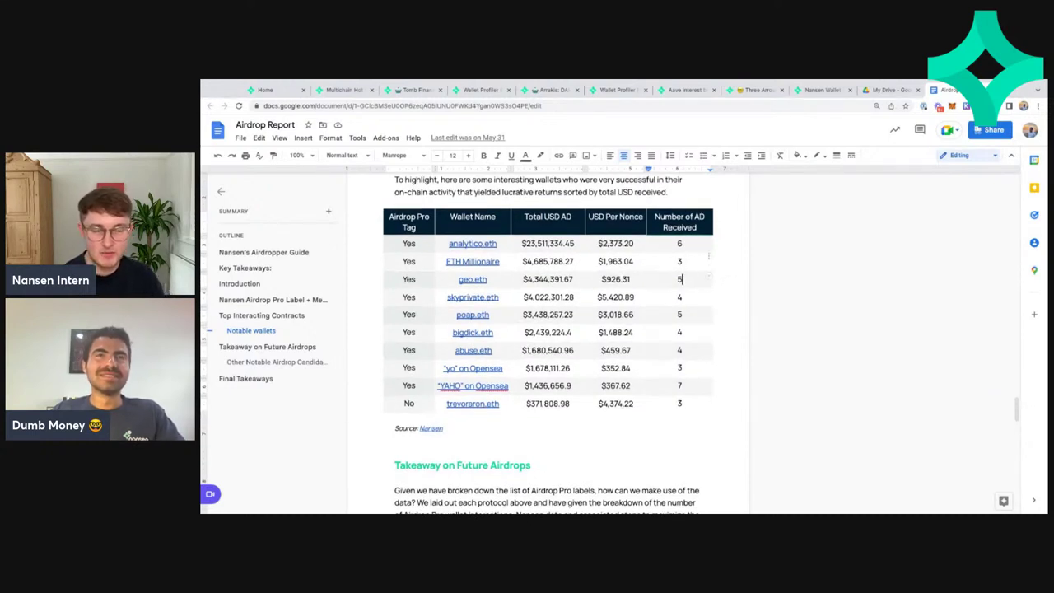
click(708, 256)
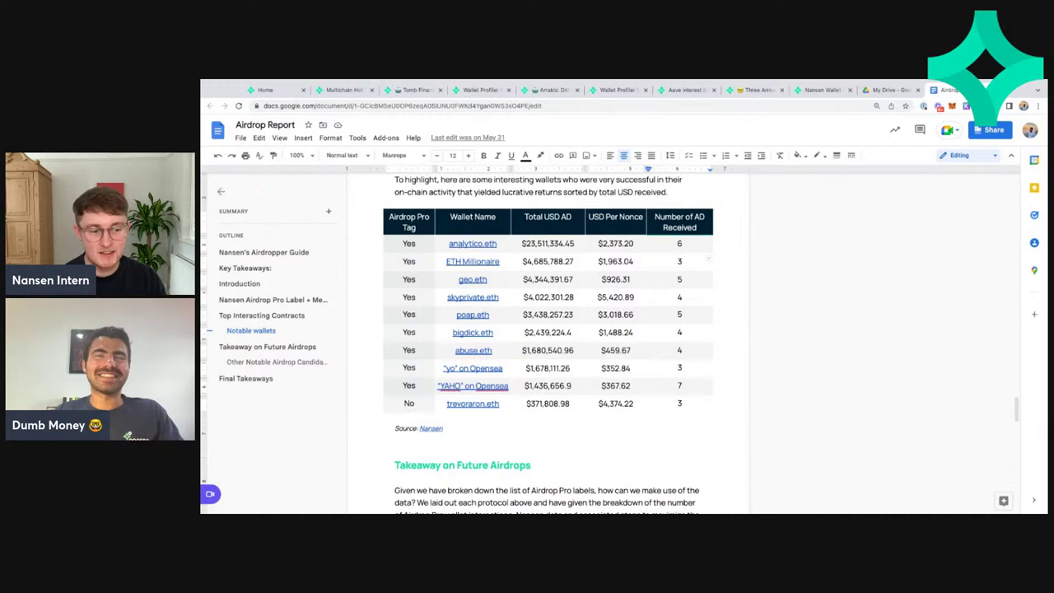
double_click(550, 243)
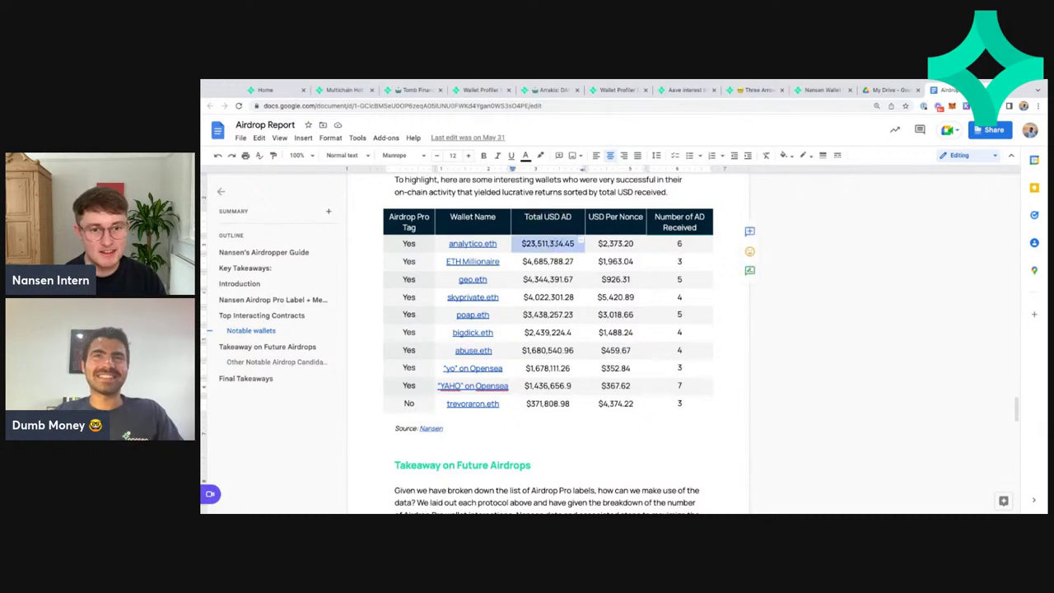
Examine the notable wallets table, selecting the first two wallet names and the sixth wallet's name along the way
click(636, 243)
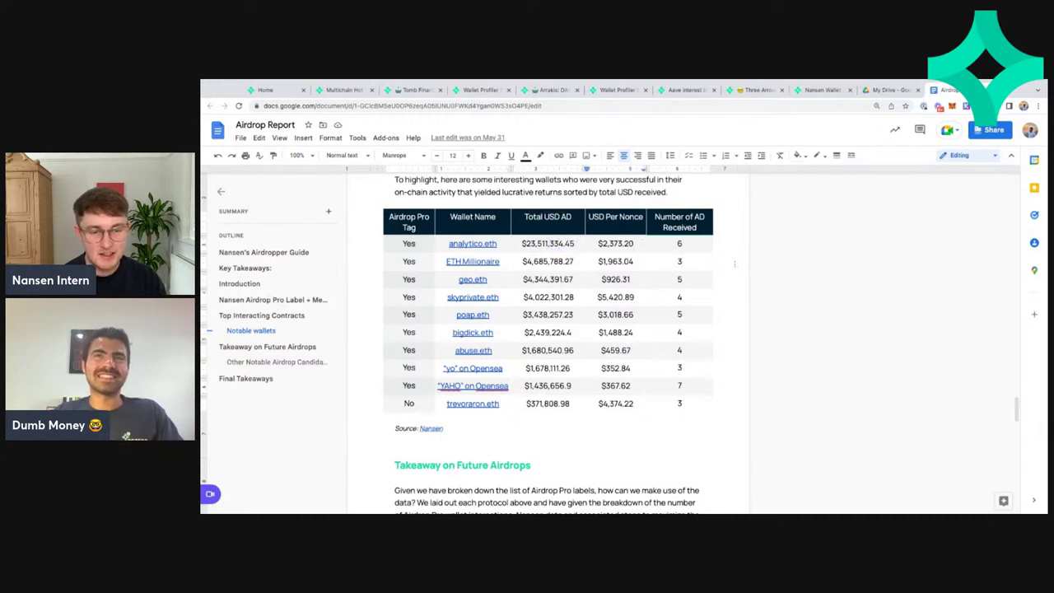
click(708, 260)
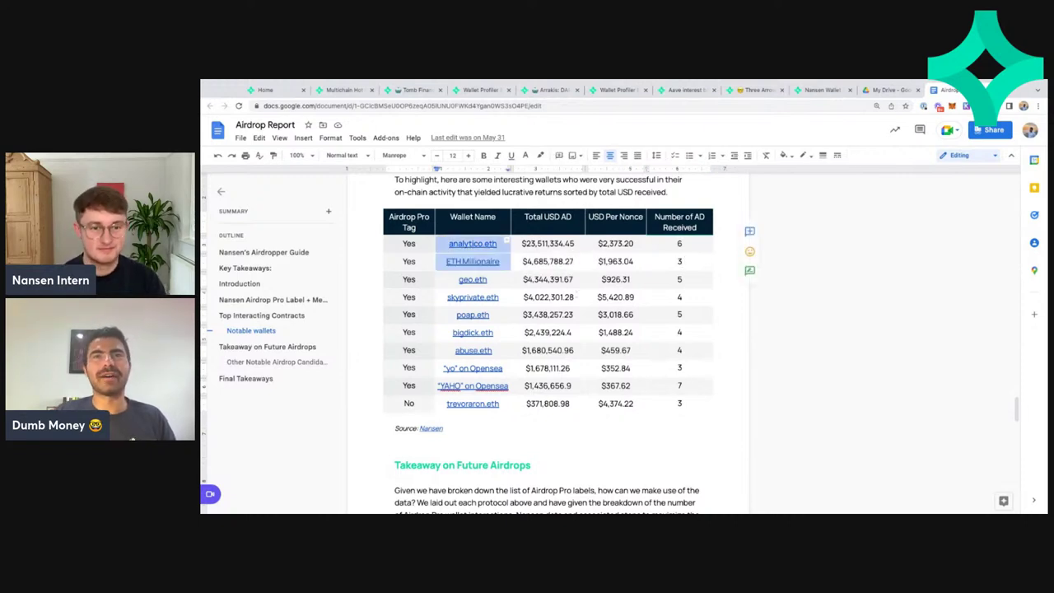
click(575, 296)
click(682, 297)
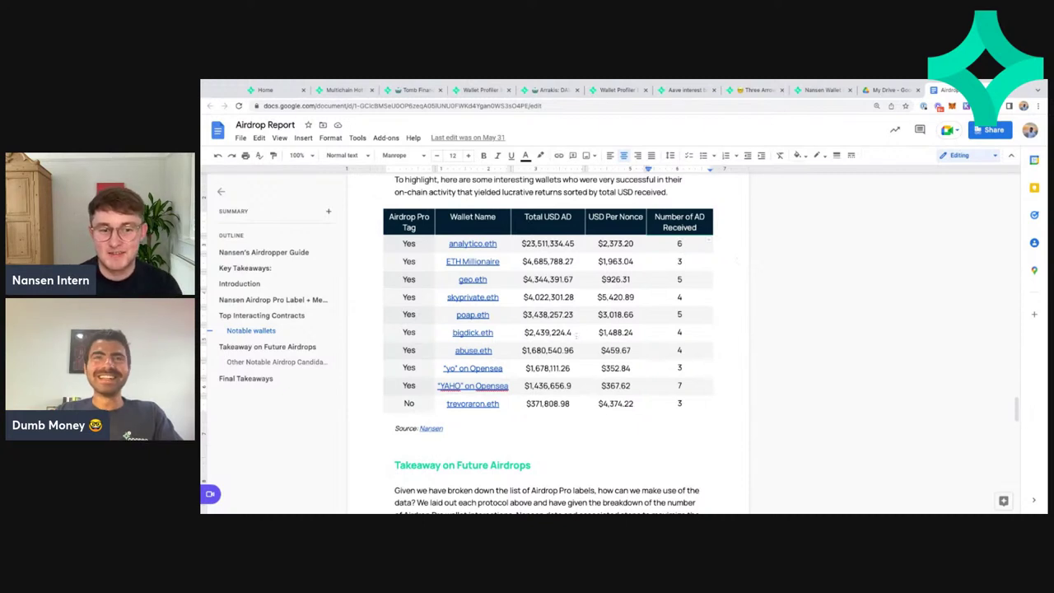
click(453, 332)
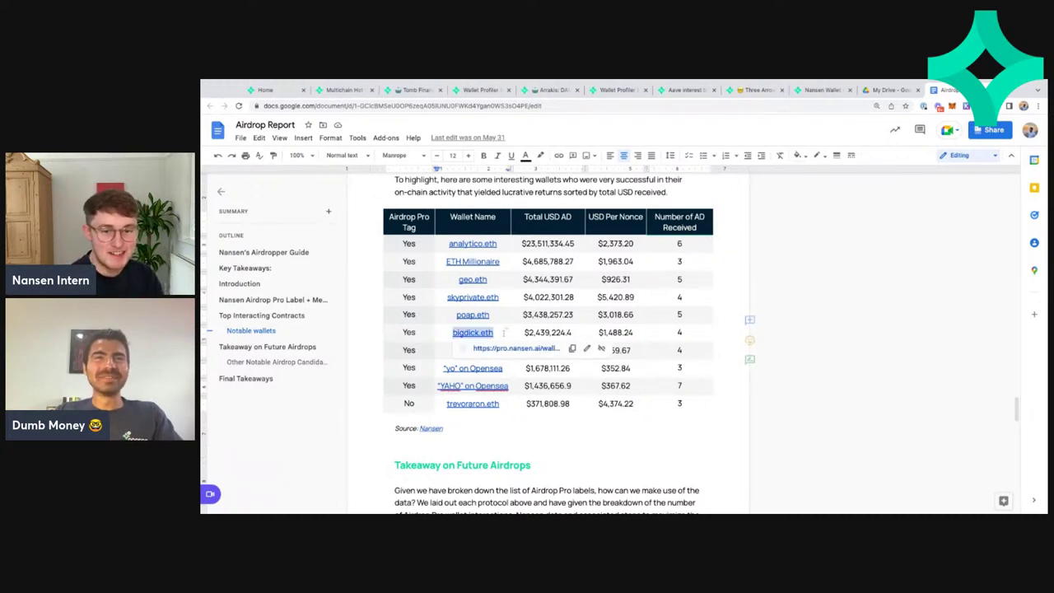
click(428, 328)
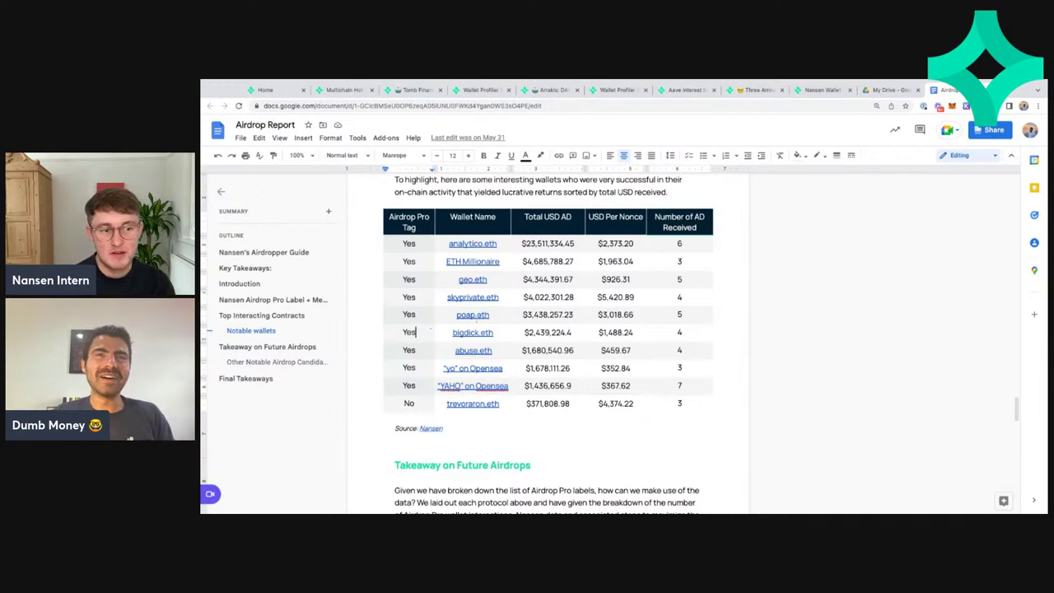
right_click(481, 331)
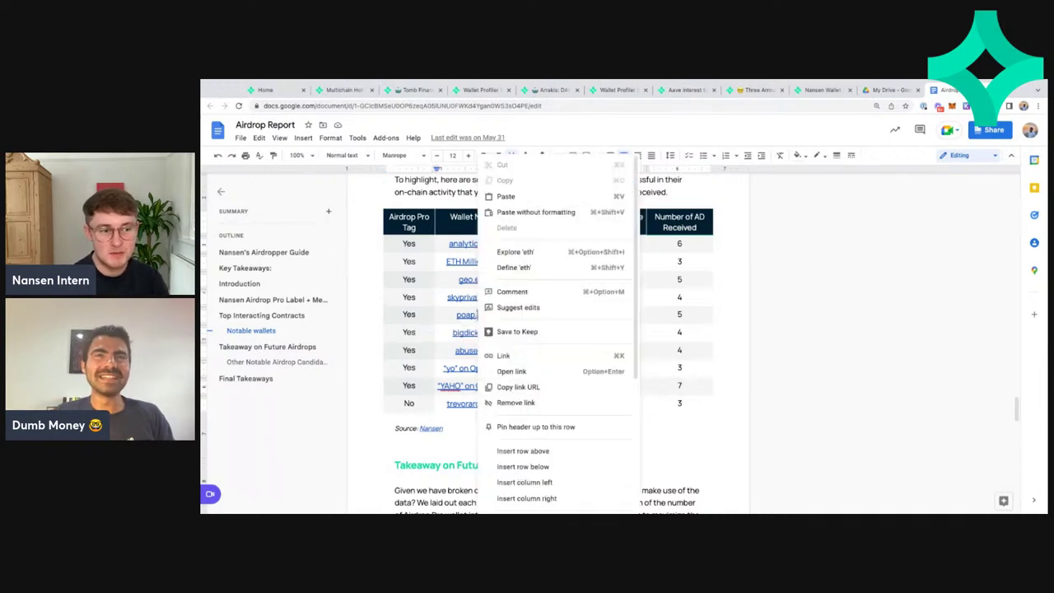
click(454, 307)
click(377, 305)
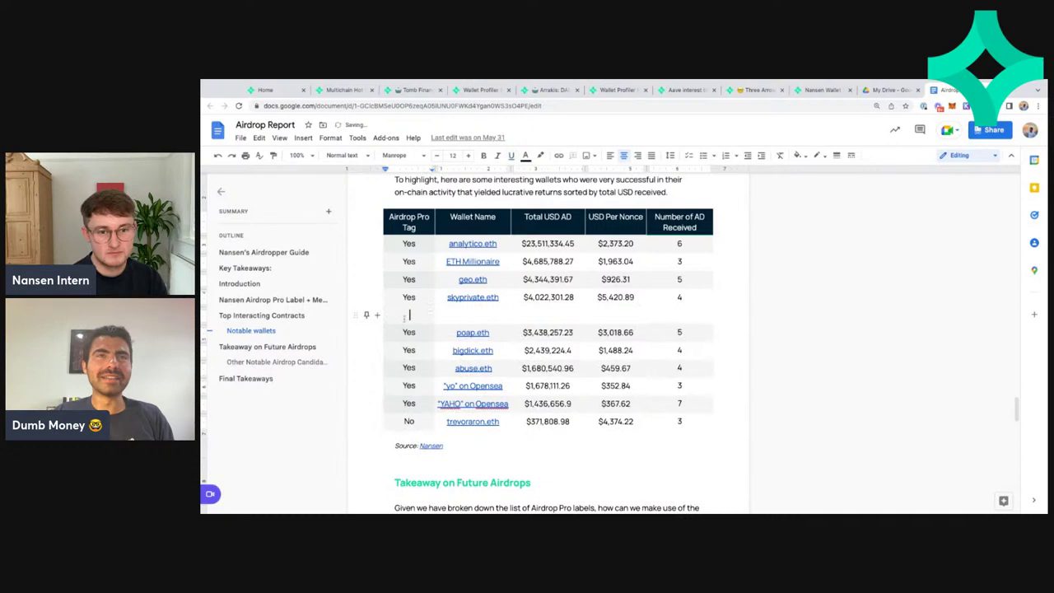
key(ctrl+z)
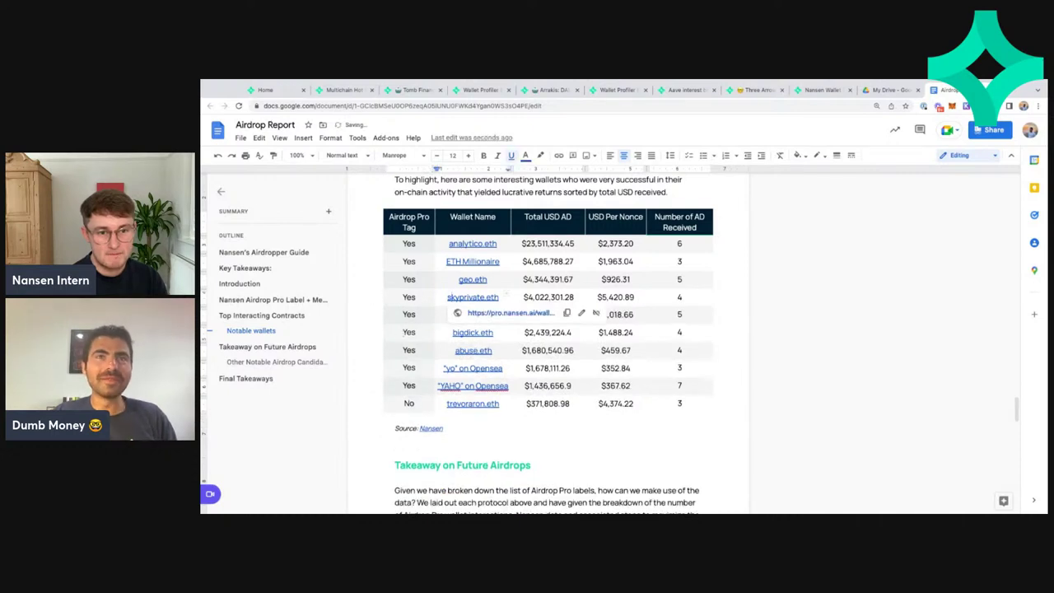
Open the poap.eth wallet's profile from its report link, view its full list of wallet labels and close the list
click(527, 338)
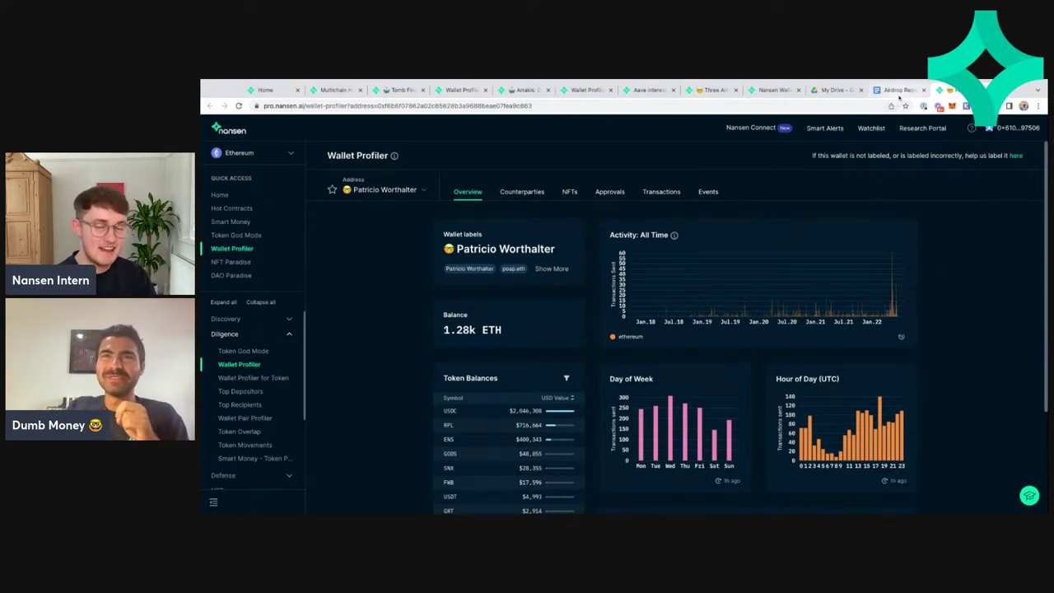
click(552, 269)
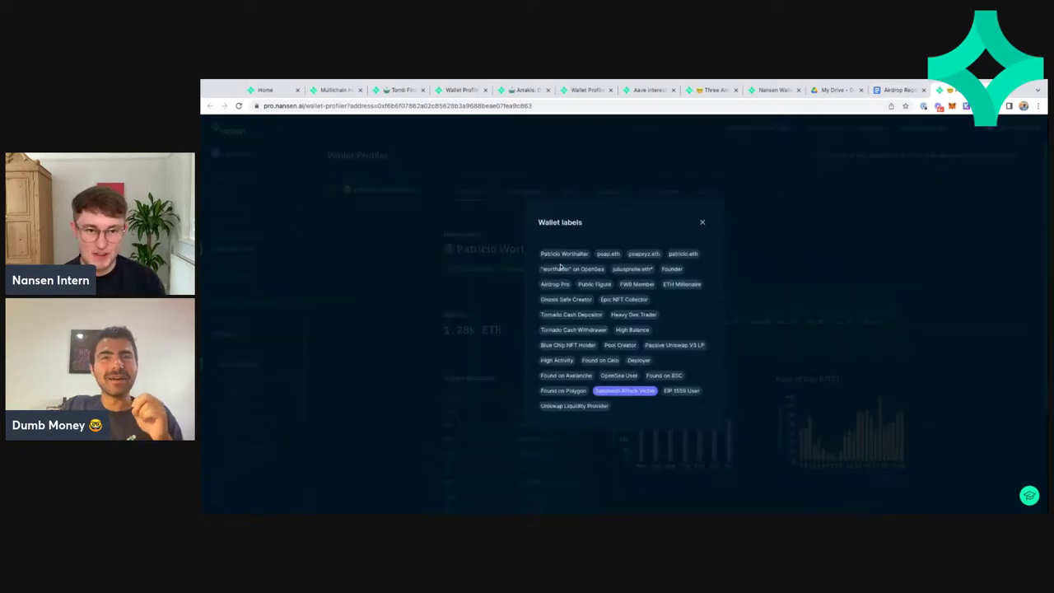
click(701, 222)
triple_click(454, 247)
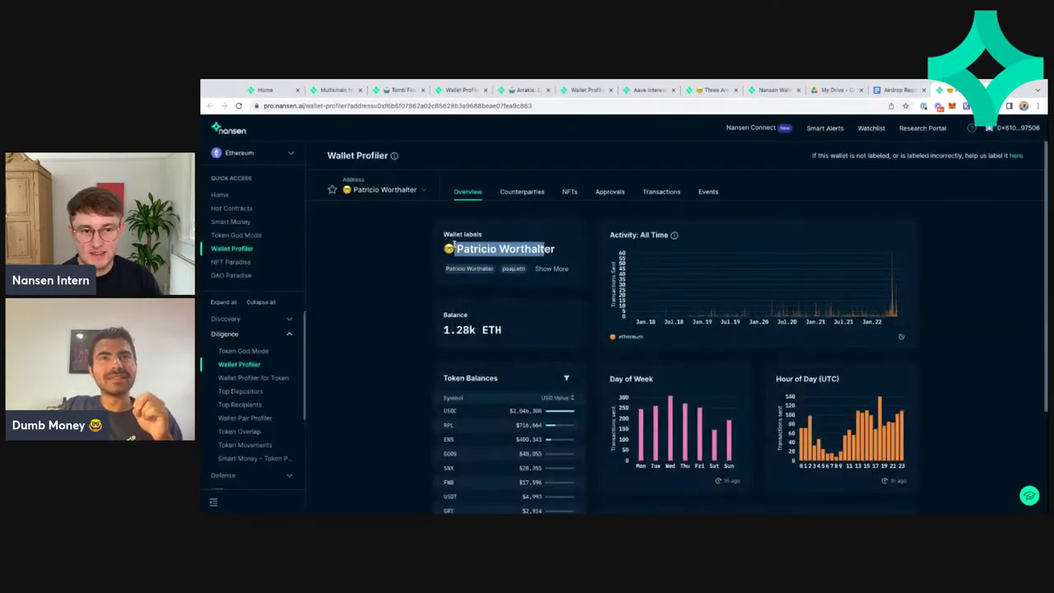
click(455, 245)
Show the full wallet label list again, highlight the Airdrop Pro label and close the list
scroll(535, 280, down, 2)
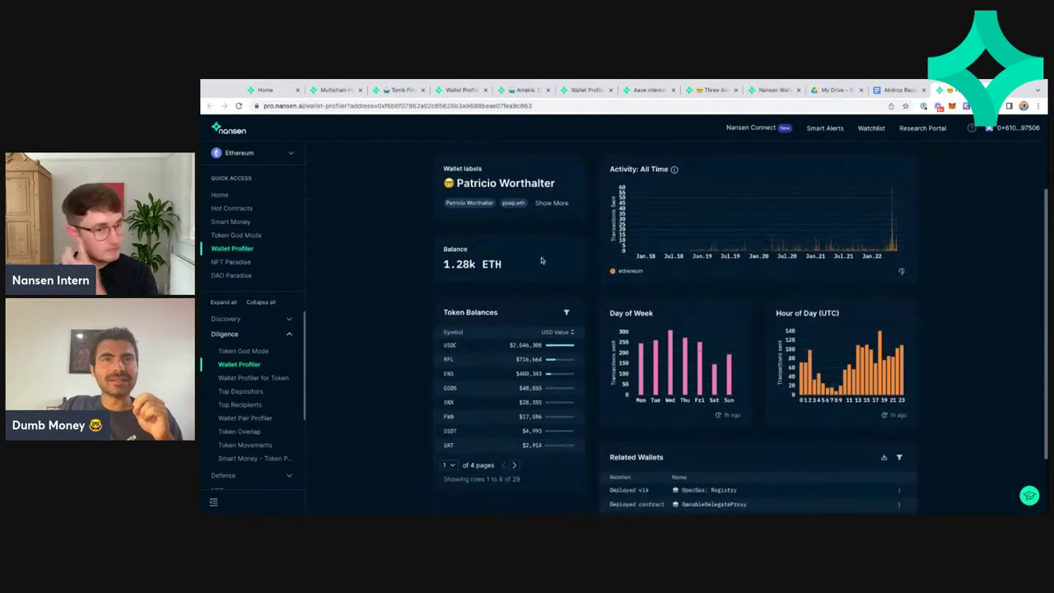
click(551, 202)
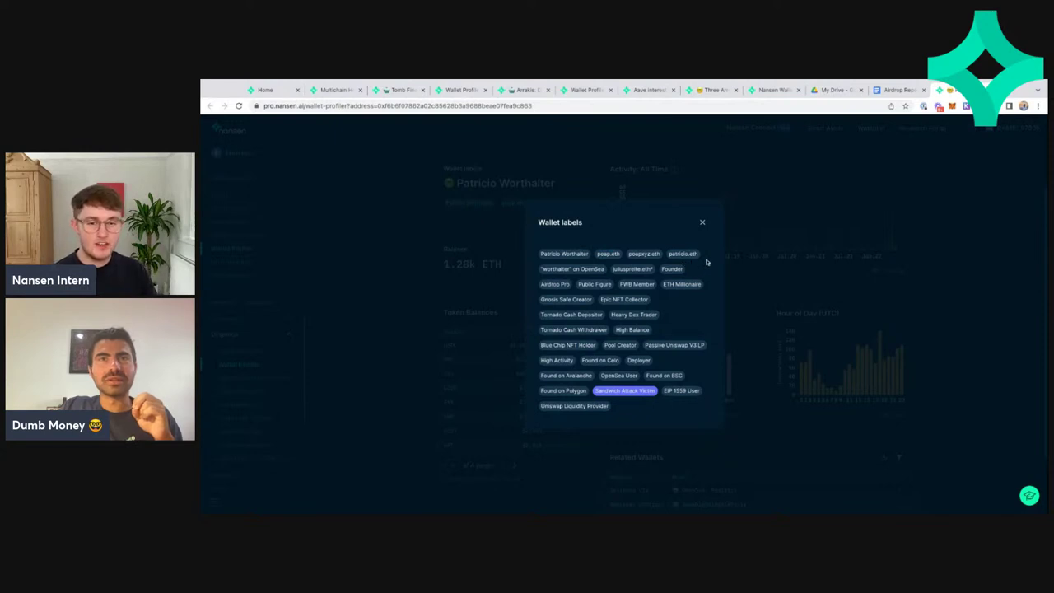
drag(541, 284, 579, 286)
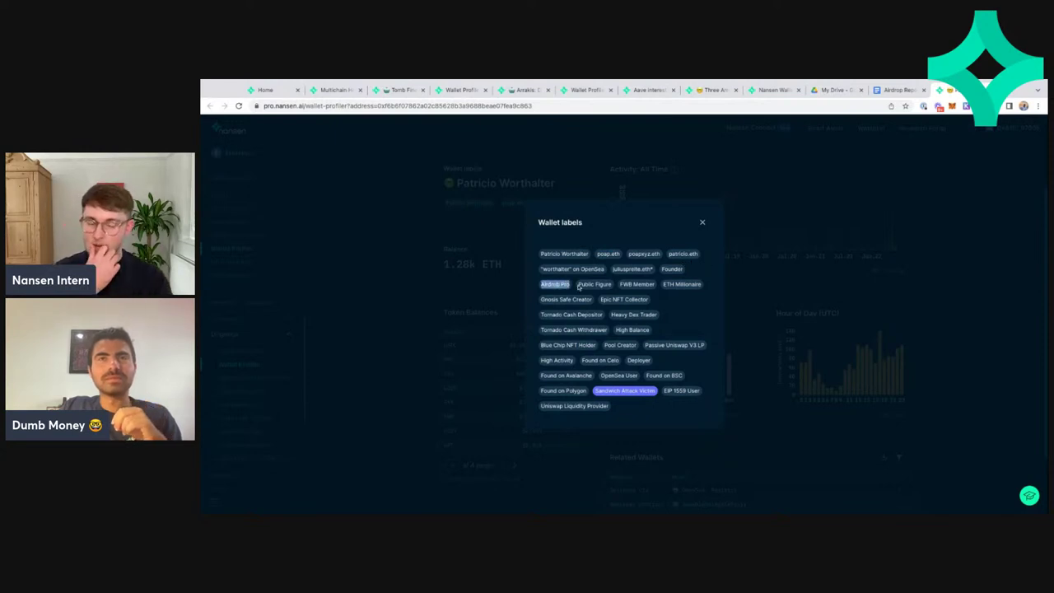
click(702, 223)
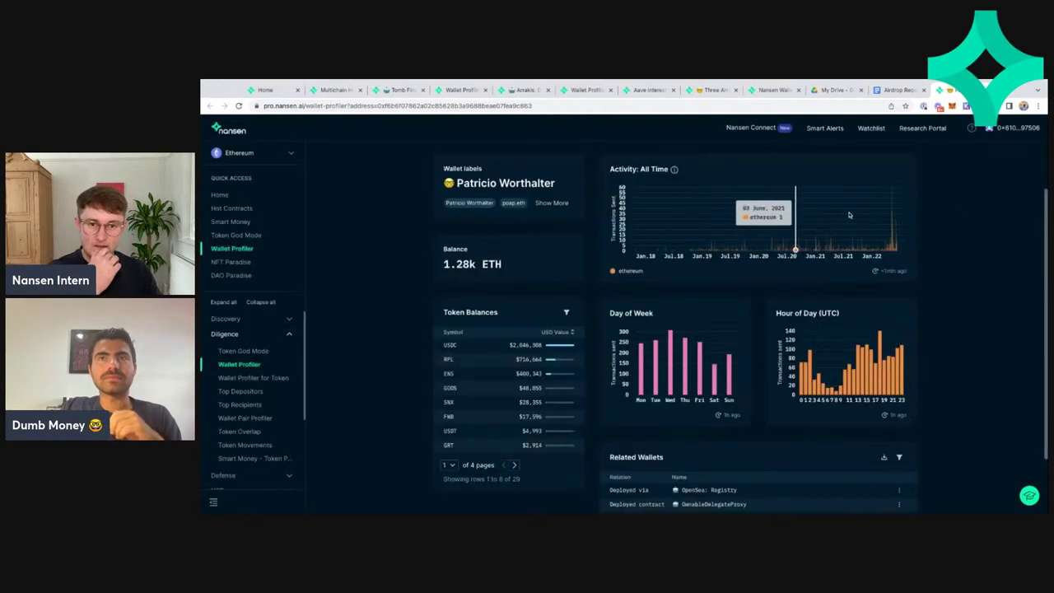
Open the Notable Wallets view of Stablecoin Master from the Discovery tools
scroll(982, 217, up, 2)
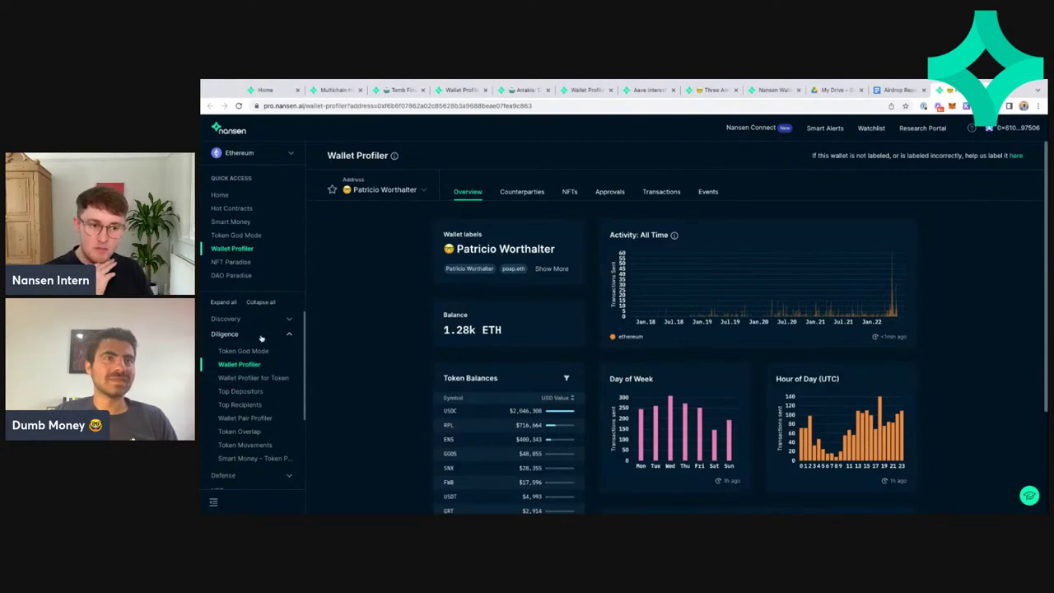
click(265, 321)
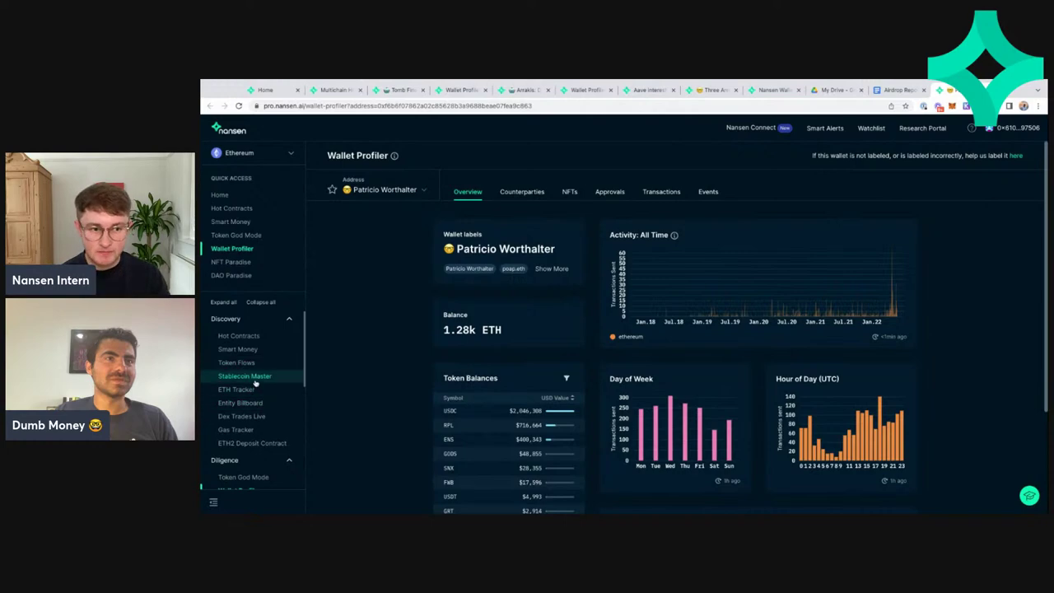
click(247, 376)
click(406, 196)
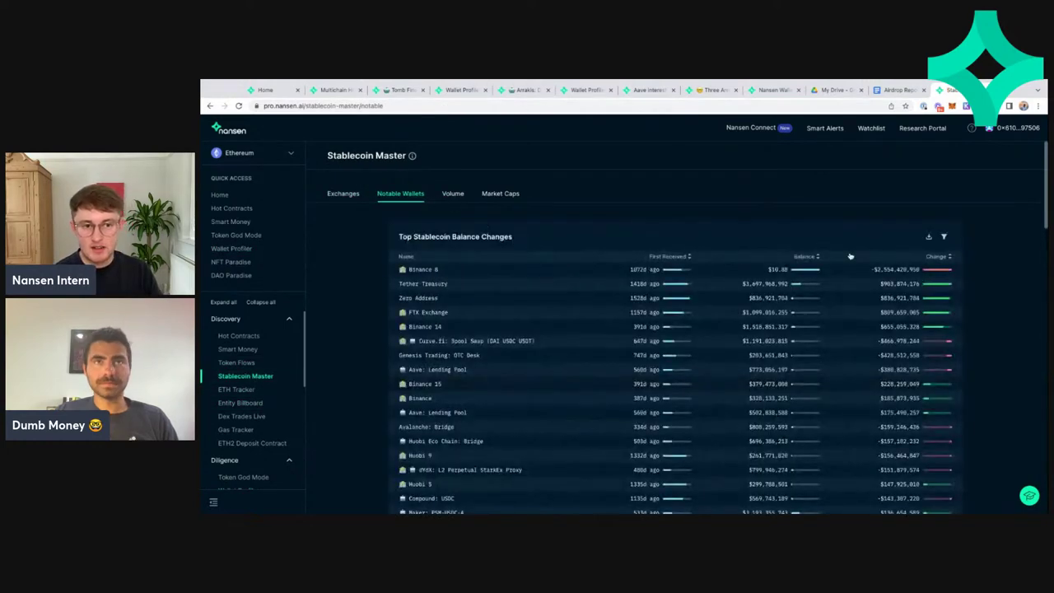
Review the Top Stablecoin Balance Changes and Large Stablecoin Transactions (Last 7D) tables, then close the page to return to the Airdrop Report
scroll(929, 260, down, 1)
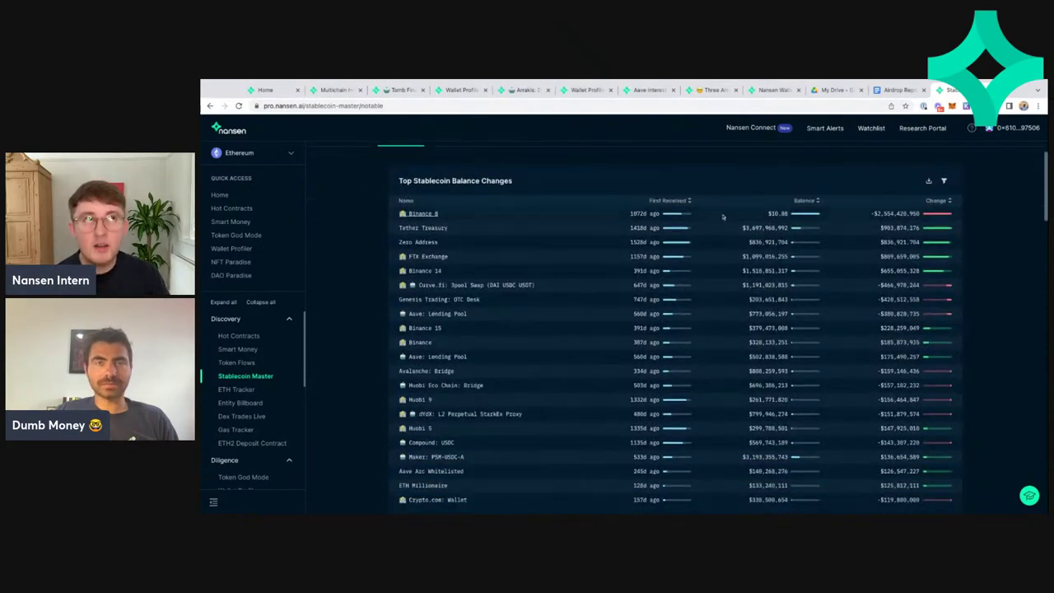
scroll(889, 205, down, 1)
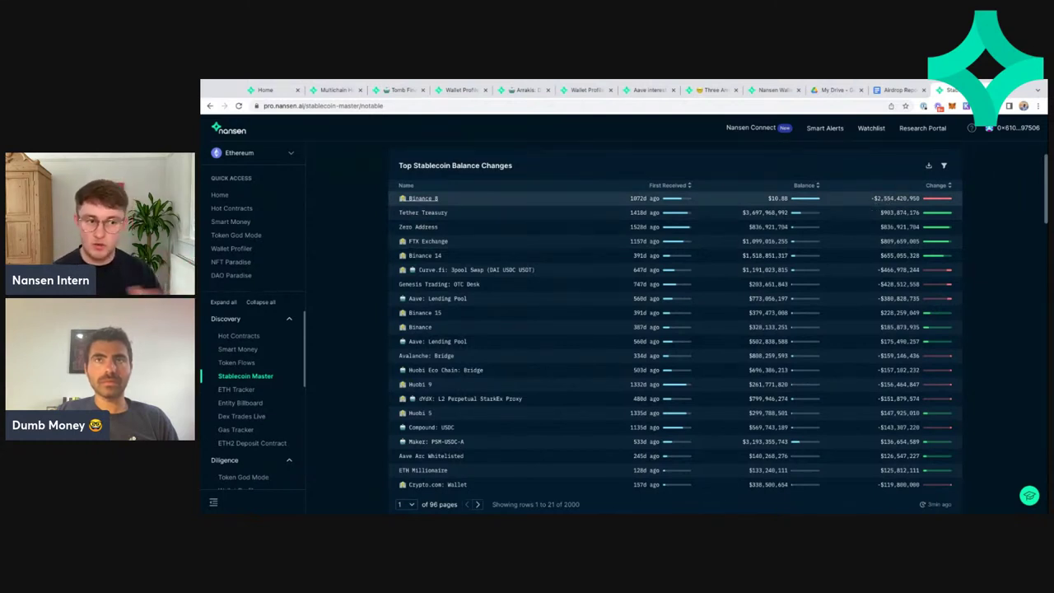
scroll(423, 199, down, 5)
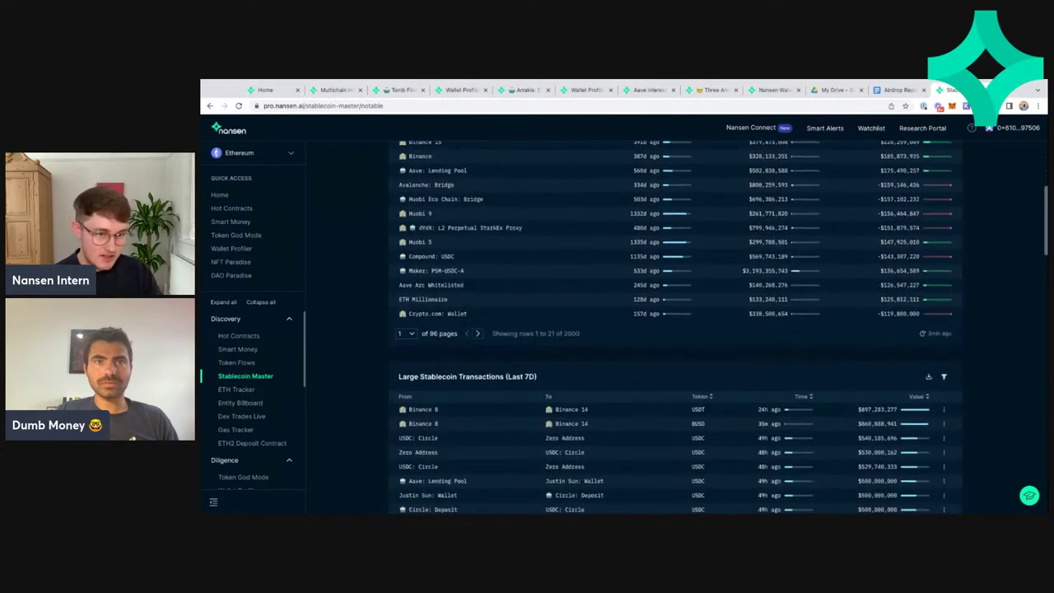
scroll(423, 198, down, 2)
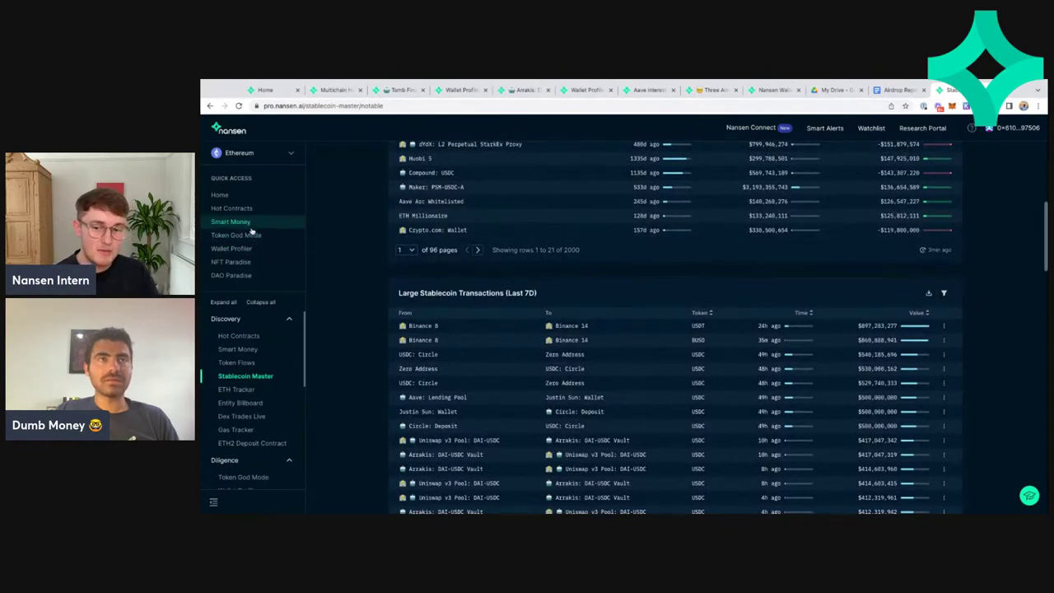
scroll(337, 240, up, 1)
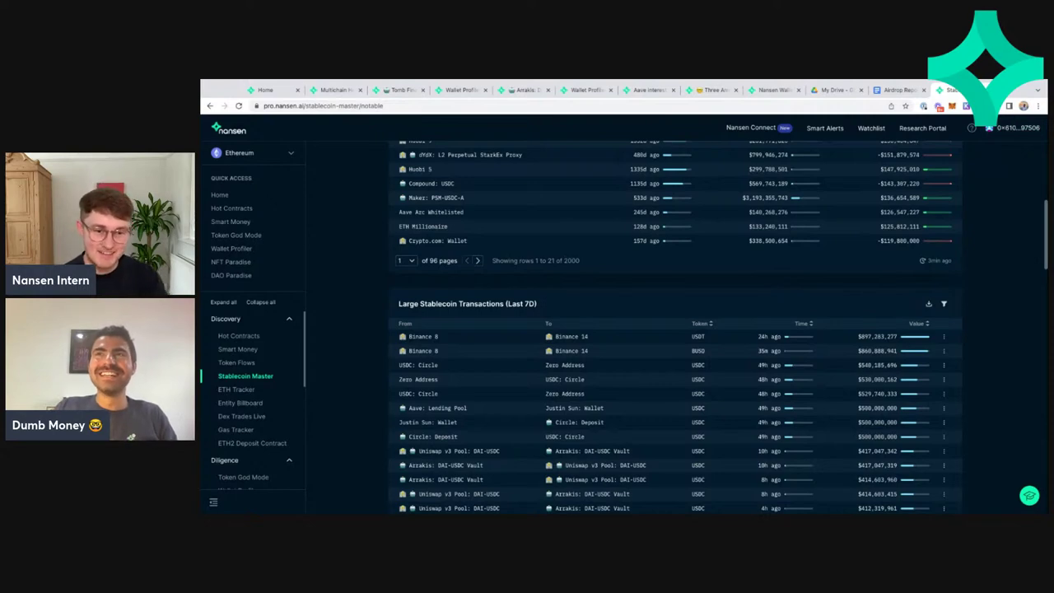
key(ctrl+w)
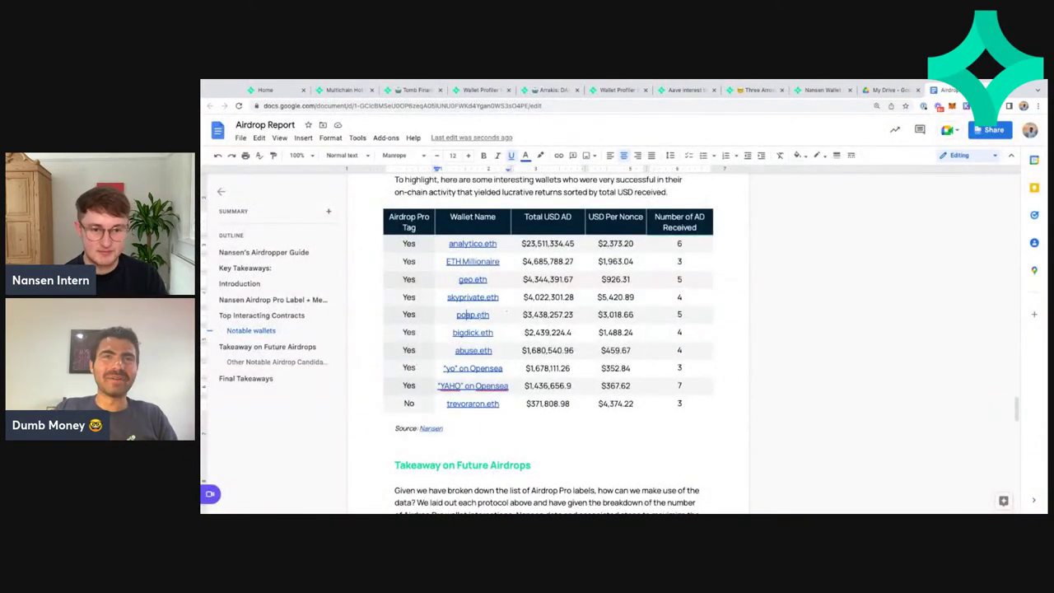
Reopen the poap.eth wallet's profile from the report and open its USDC holding in Wallet Profiler for Token
click(497, 331)
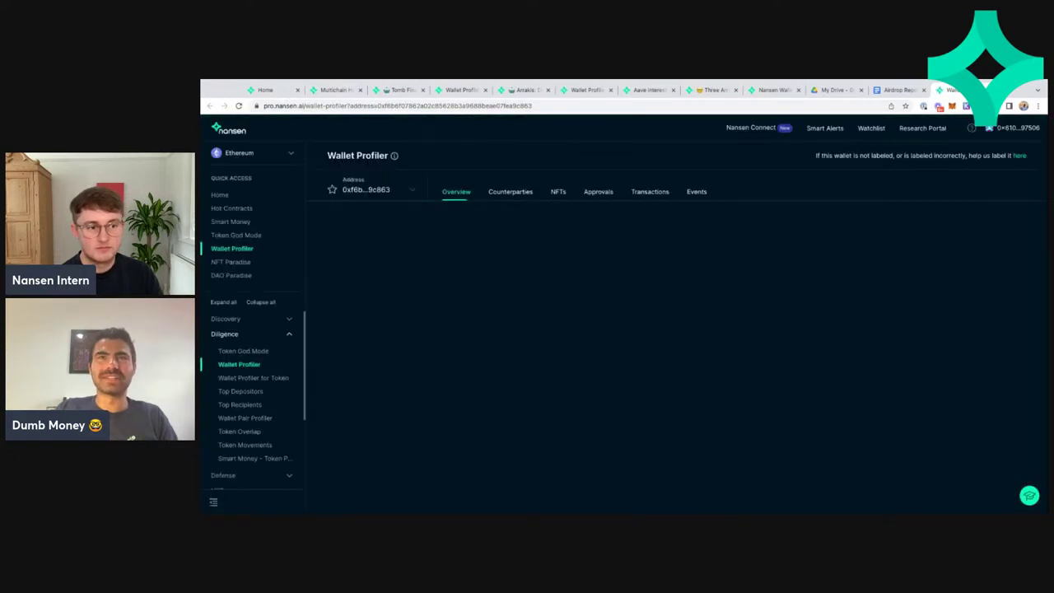
scroll(658, 288, down, 1)
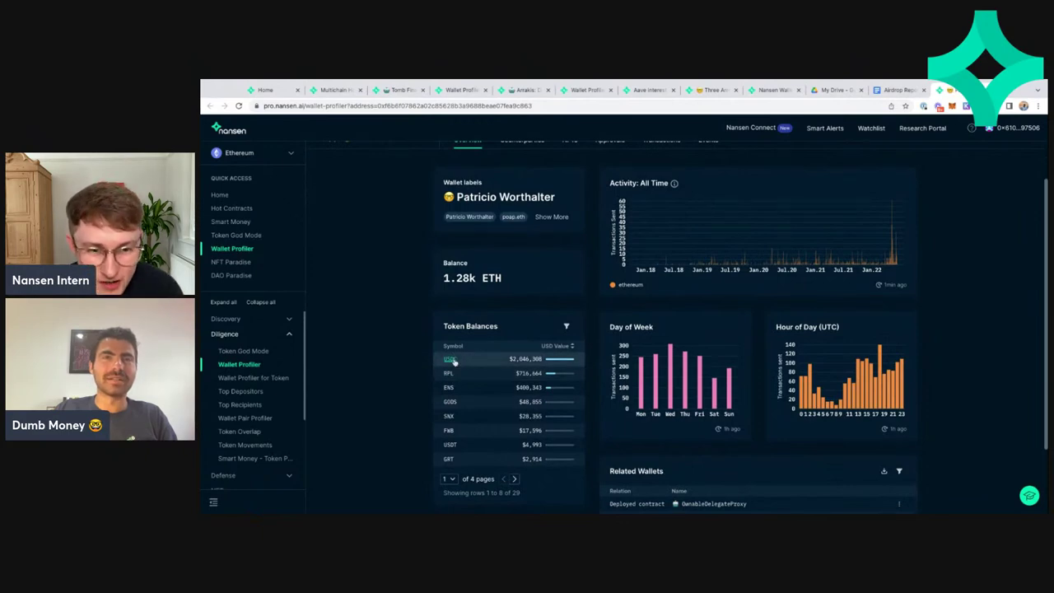
click(449, 359)
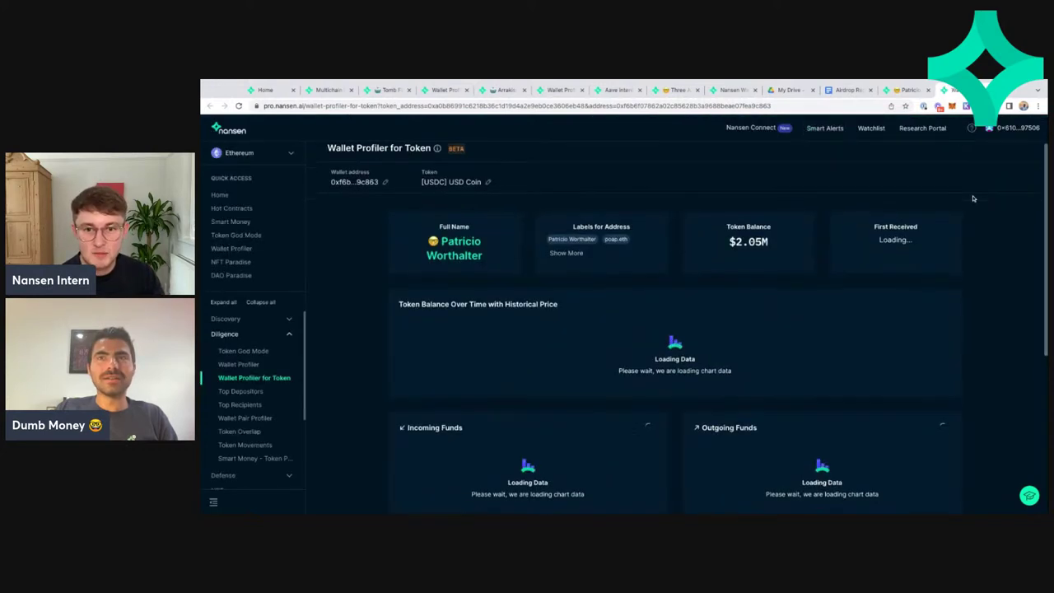
scroll(972, 198, down, 5)
scroll(971, 199, up, 5)
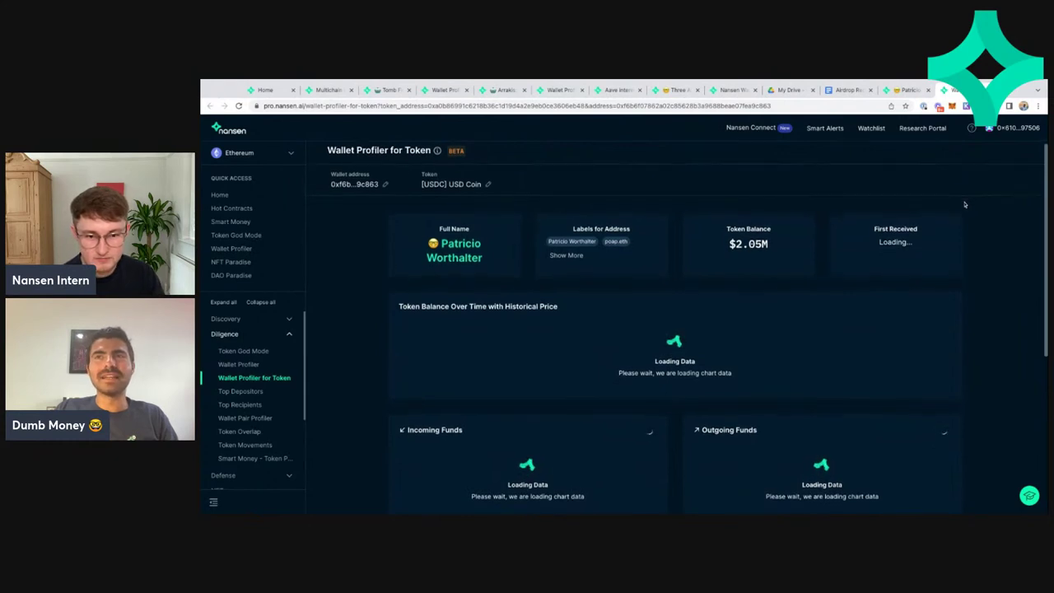
scroll(965, 204, down, 1)
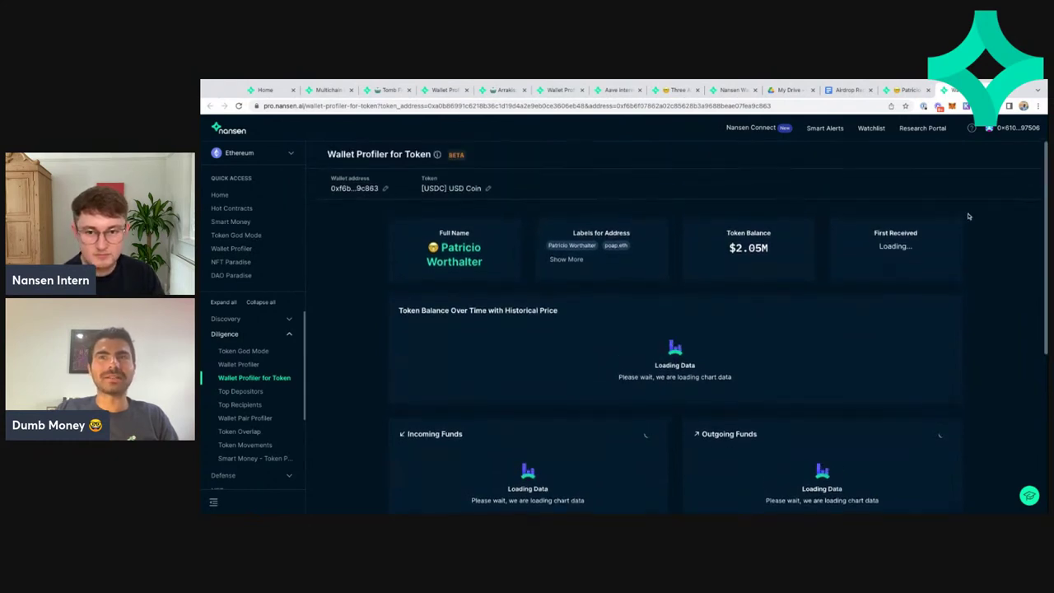
scroll(968, 216, down, 1)
scroll(969, 216, up, 1)
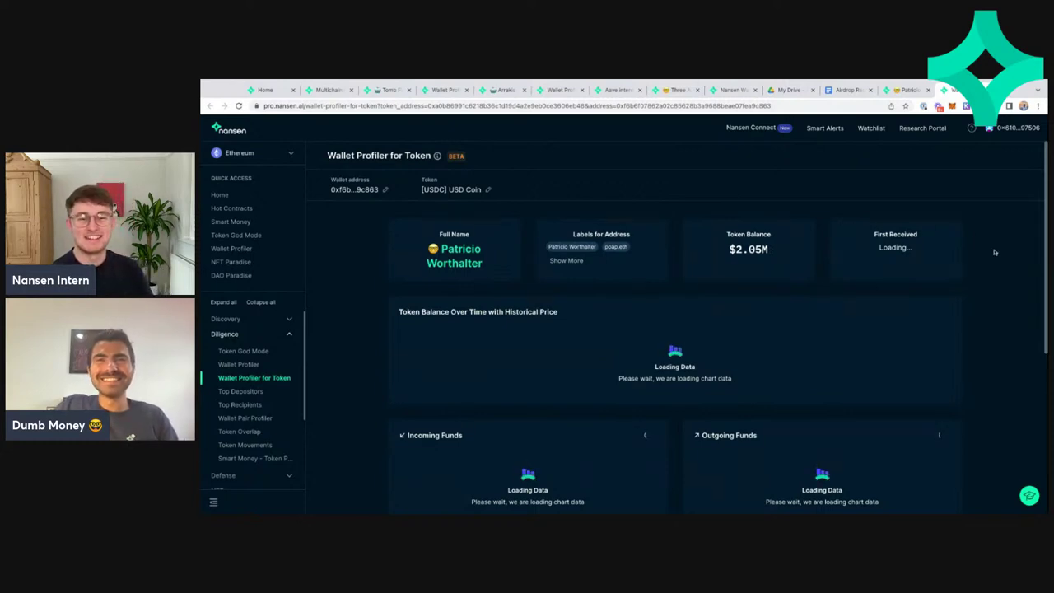
Sort the wallet's Largest Token Transactions for USDC by most recent time and review the counterparties
scroll(994, 252, down, 5)
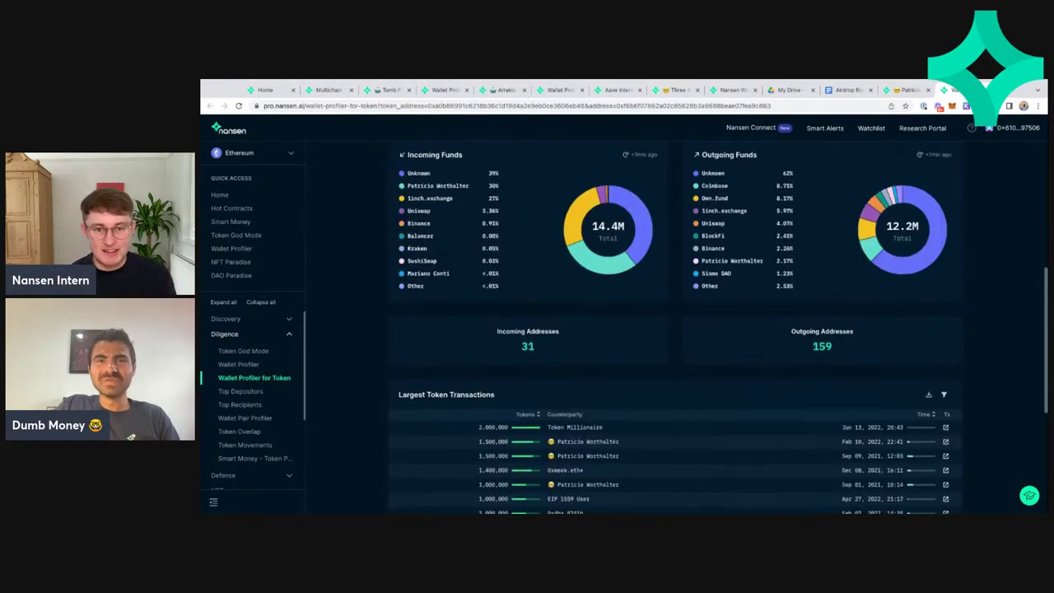
scroll(716, 329, down, 2)
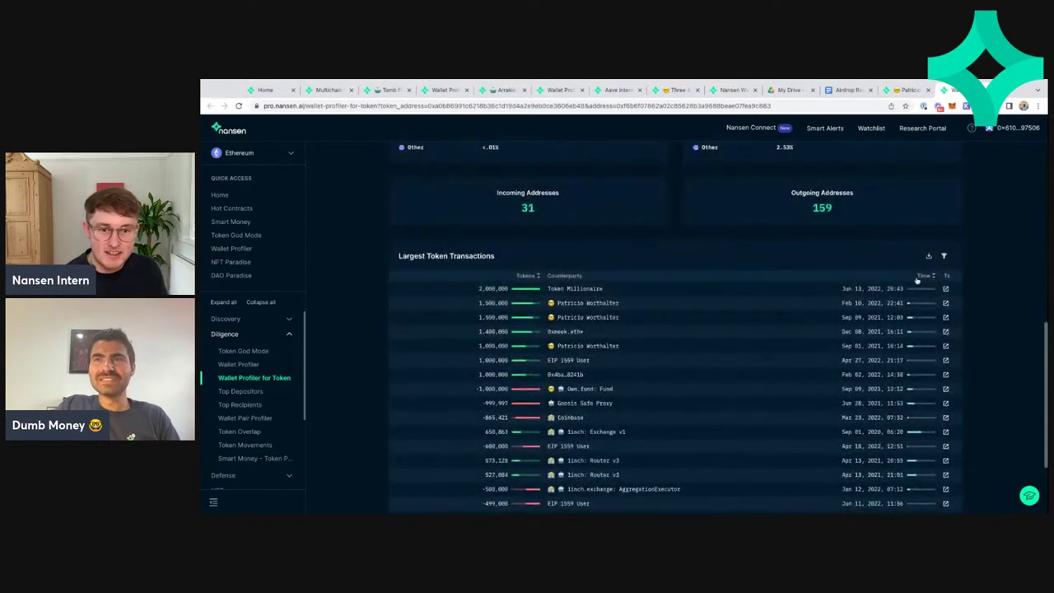
click(924, 266)
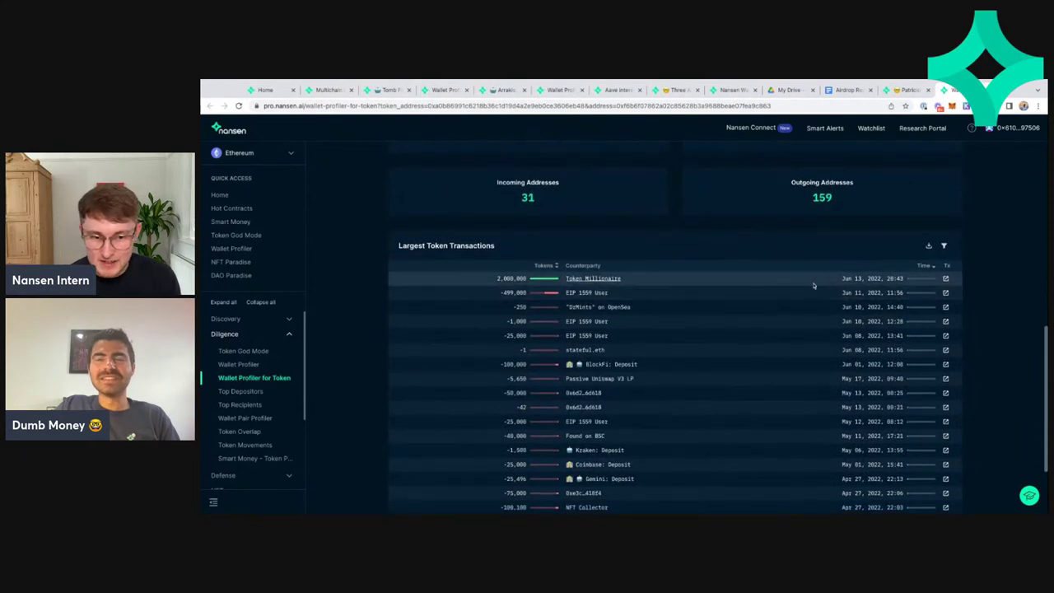
scroll(632, 284, down, 1)
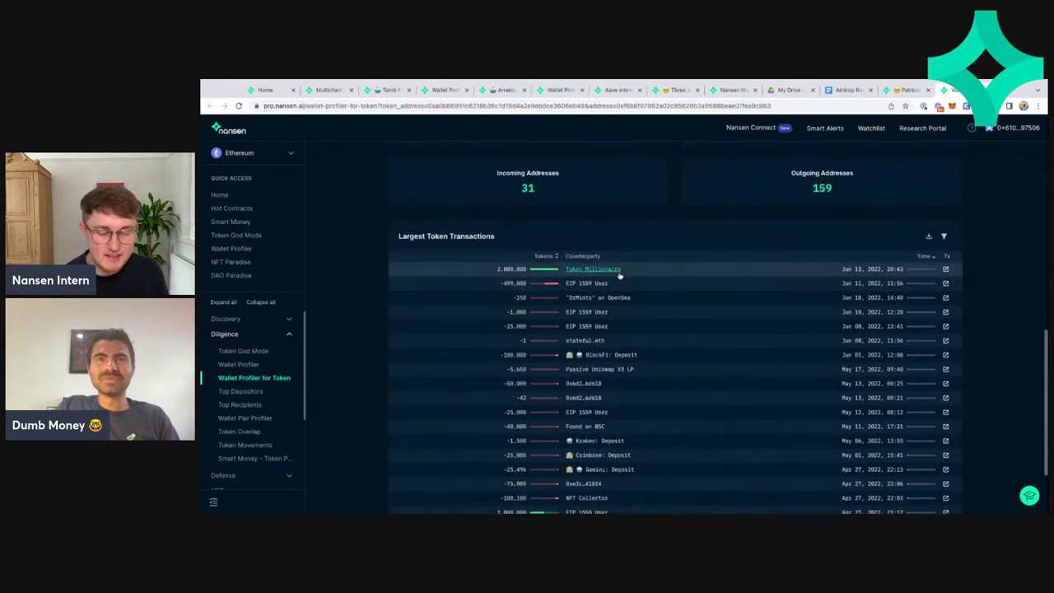
scroll(625, 287, down, 1)
scroll(650, 303, down, 1)
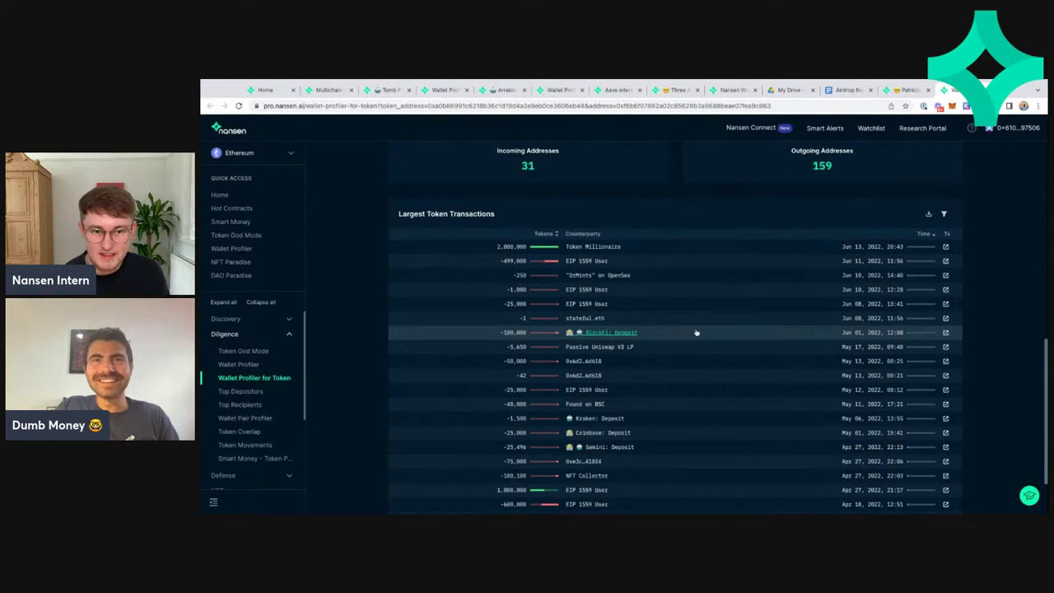
Review the remaining USDC transactions of the poap.eth wallet, then close the page to return to its Wallet Profiler overview
scroll(696, 331, down, 1)
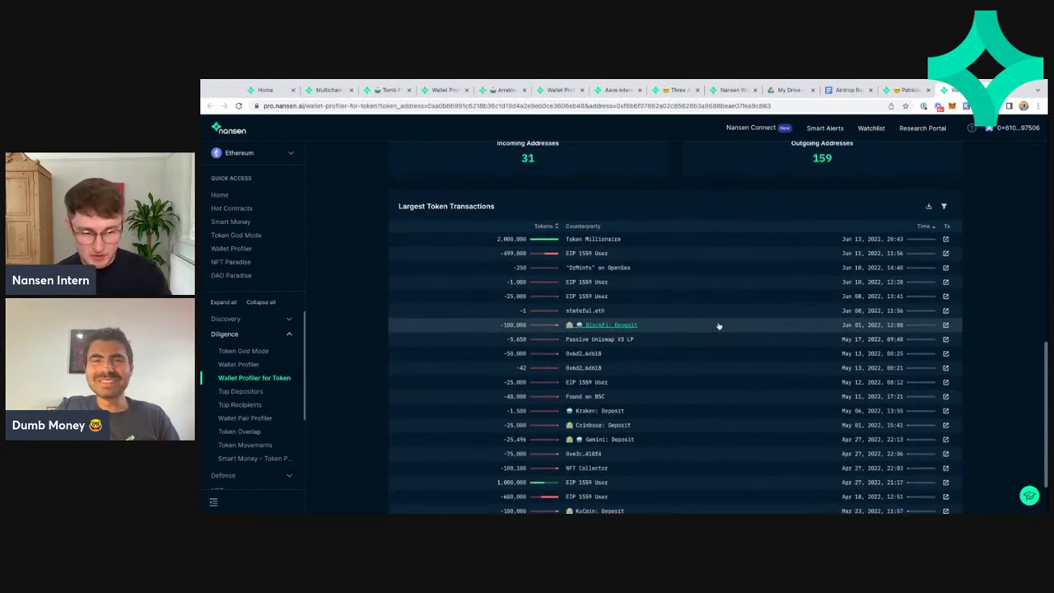
scroll(718, 326, down, 1)
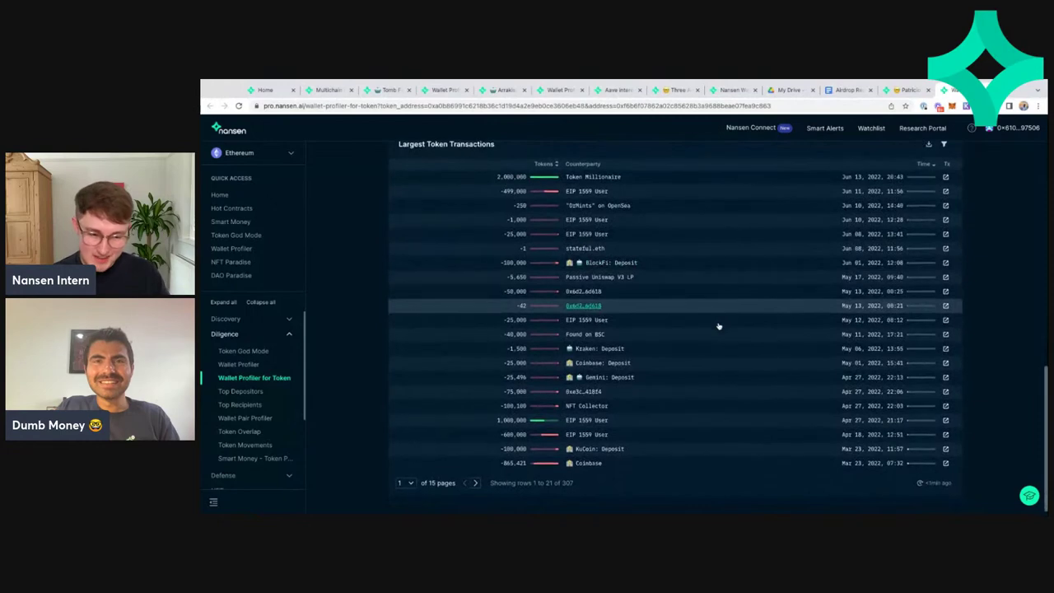
scroll(718, 326, up, 5)
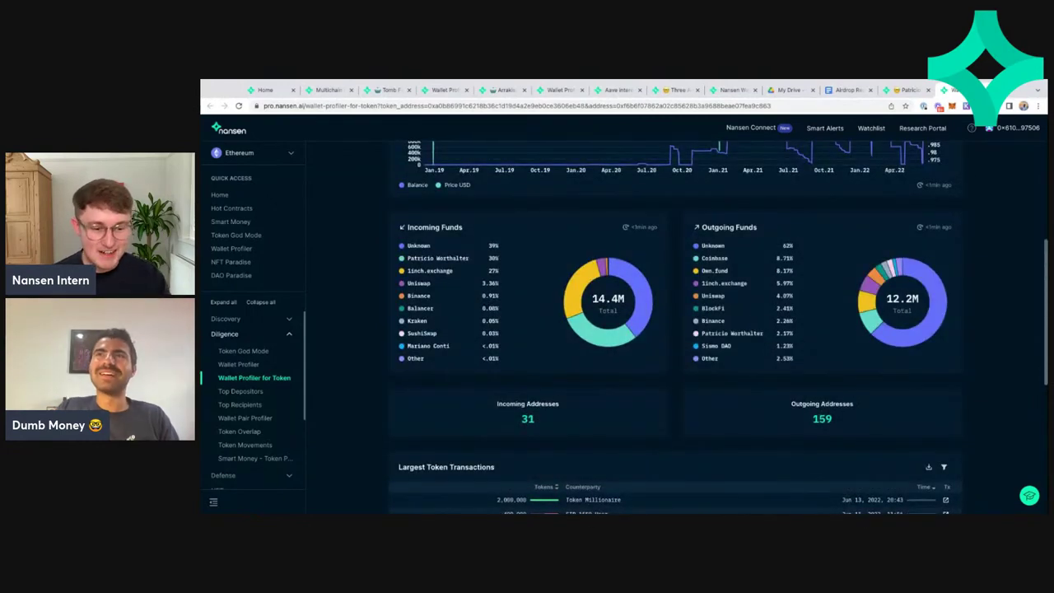
key(ctrl+w)
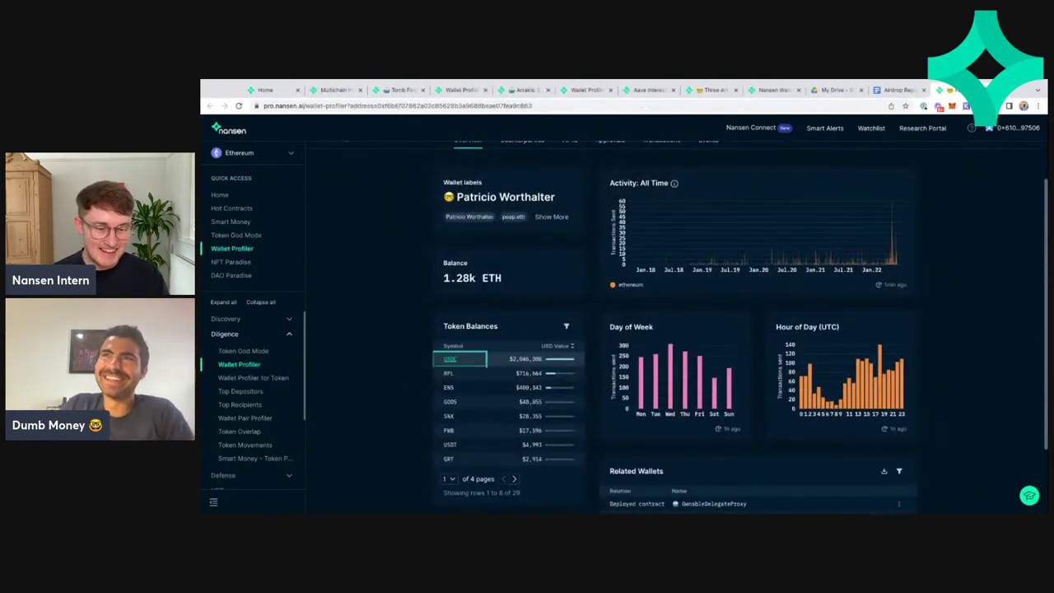
scroll(802, 209, up, 2)
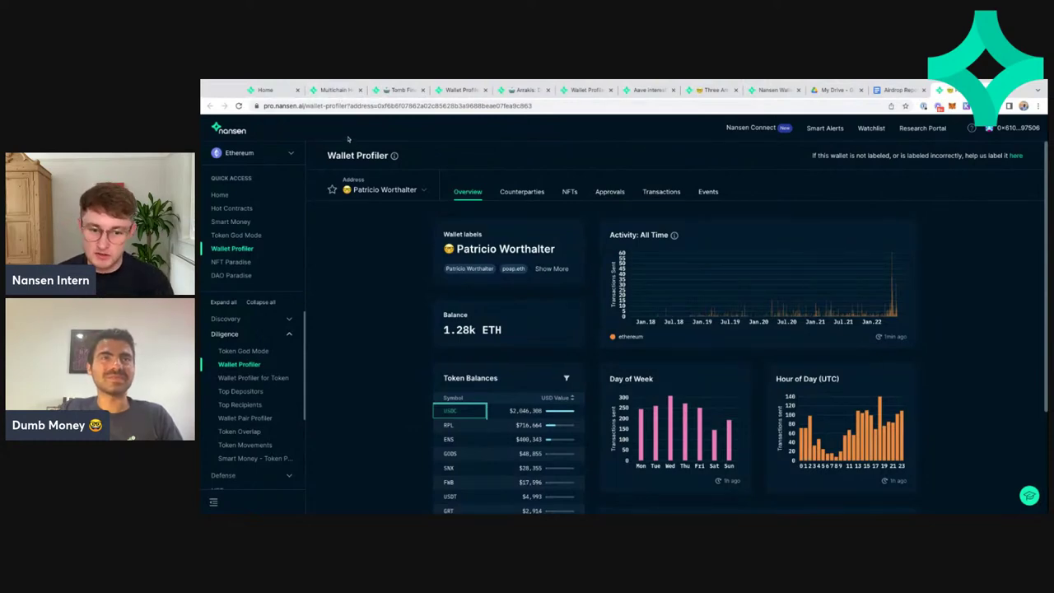
Go to the Nansen home page, open Token God Mode and show the token summary for [INJ] Injective Token
click(261, 89)
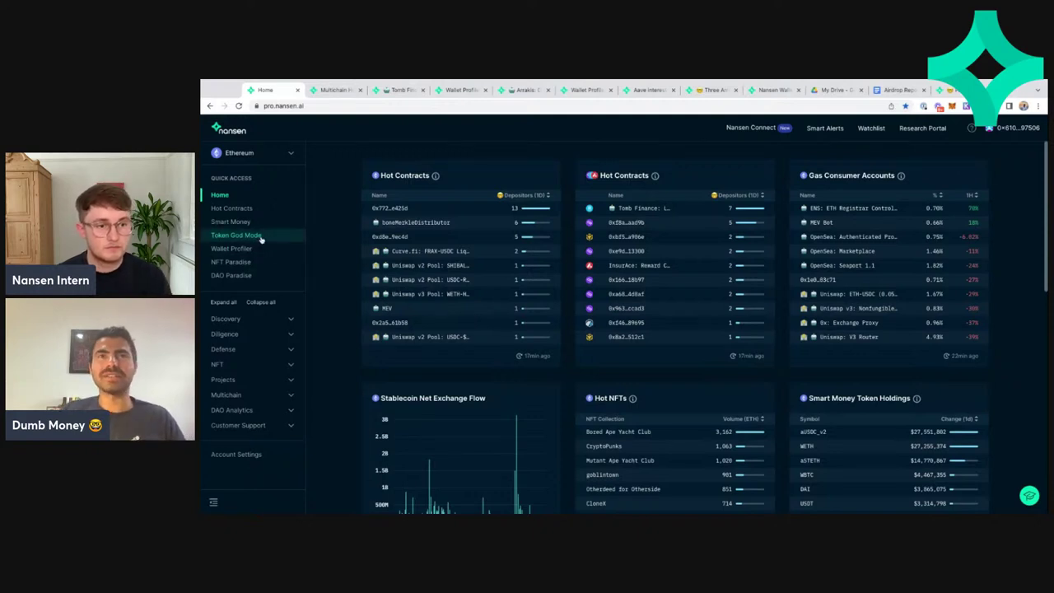
click(236, 235)
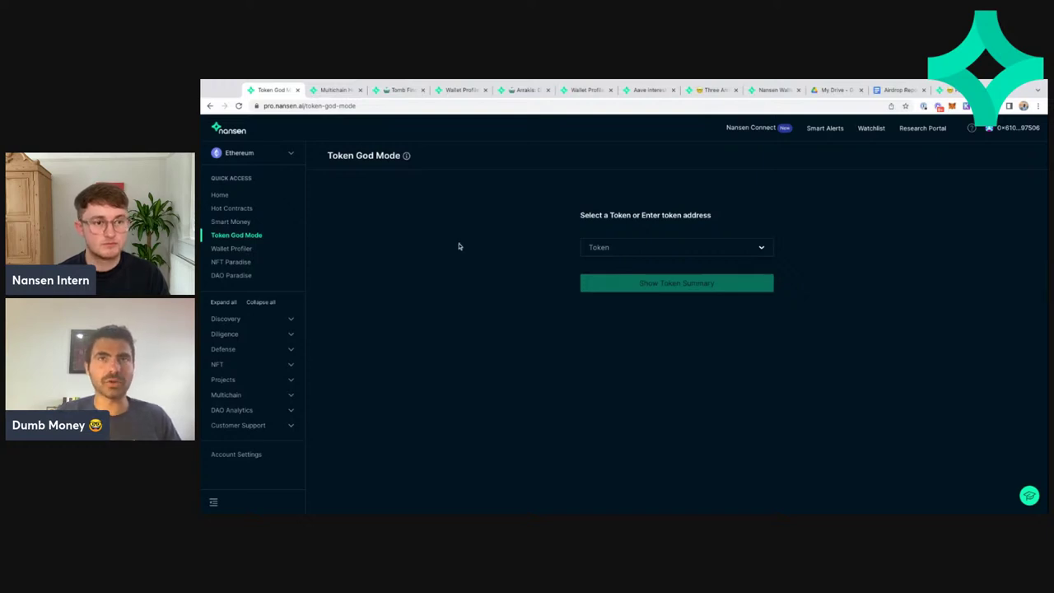
click(601, 249)
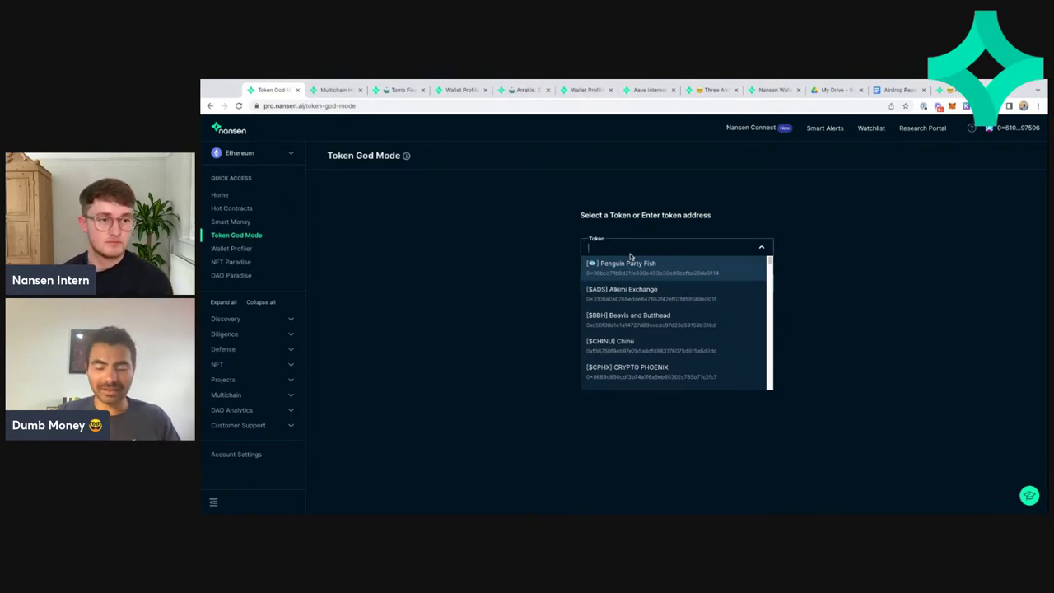
text(inj)
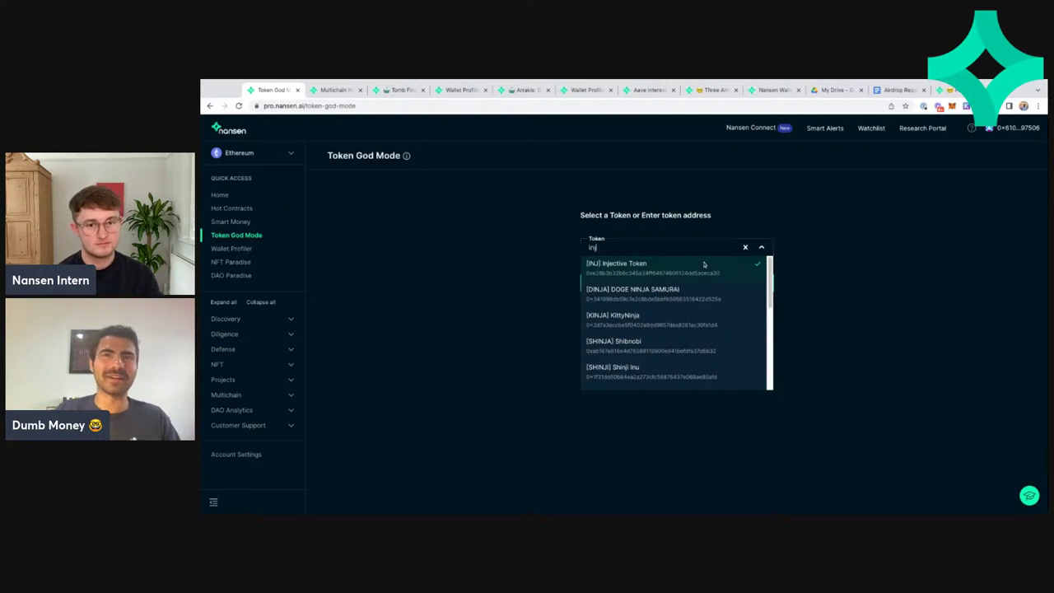
click(704, 268)
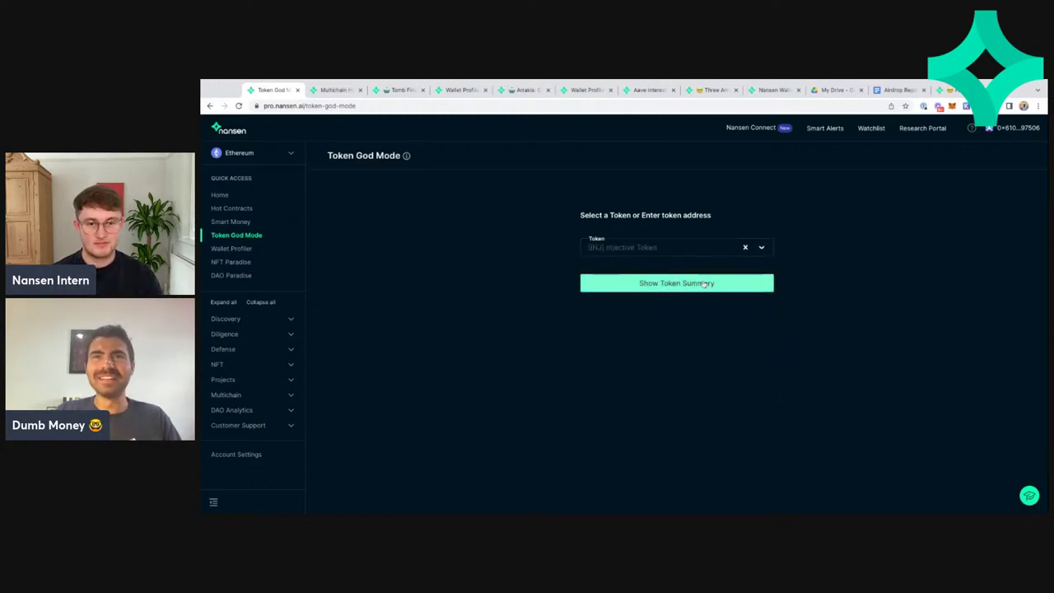
click(709, 280)
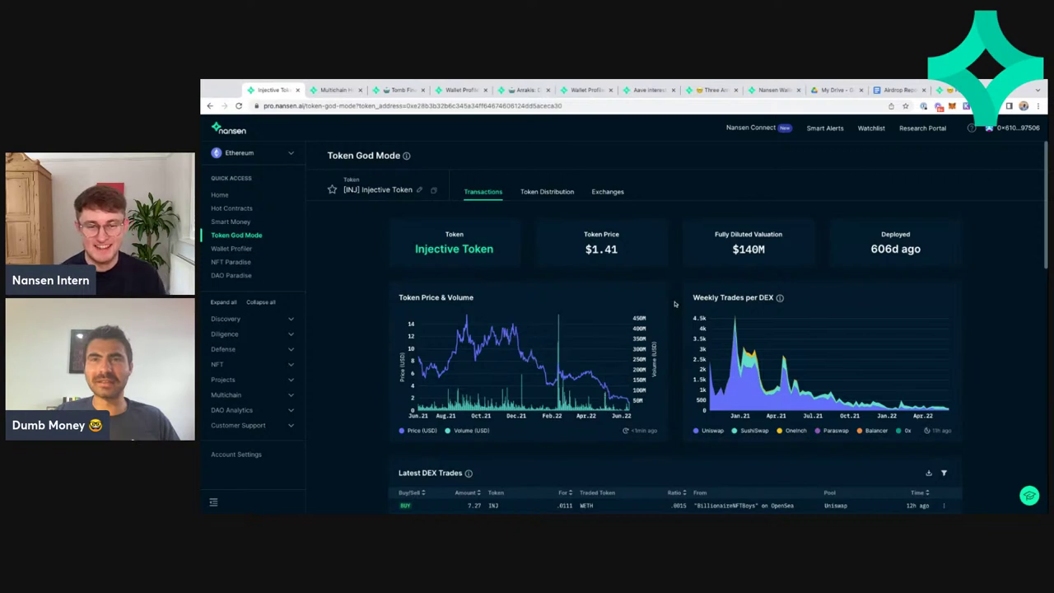
Show Injective Token's Token Distribution and examine the smart money holdings chart and the Top Balances table
scroll(677, 301, down, 1)
scroll(676, 301, down, 2)
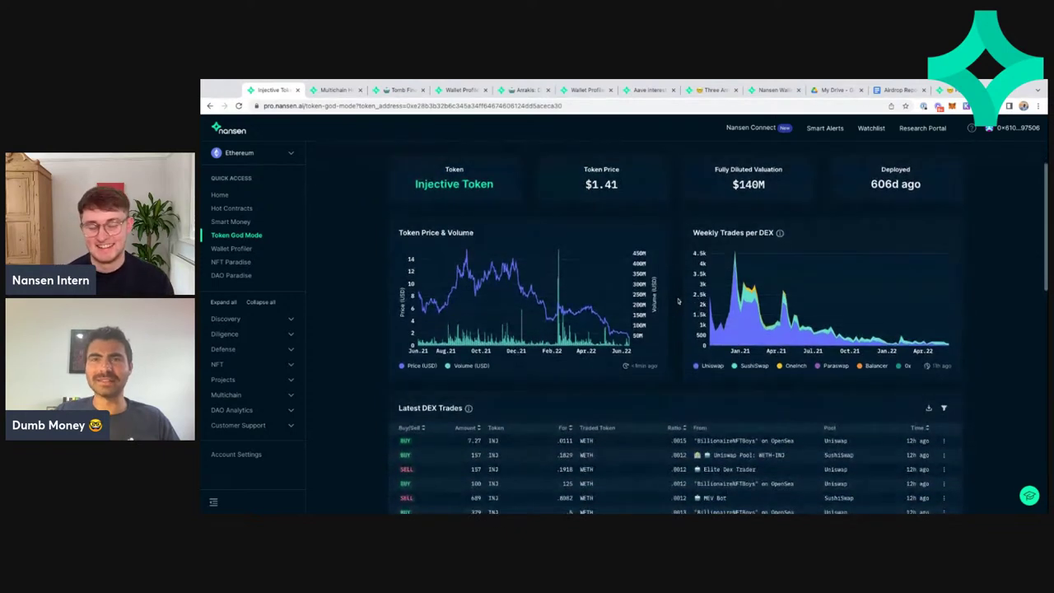
scroll(677, 302, up, 3)
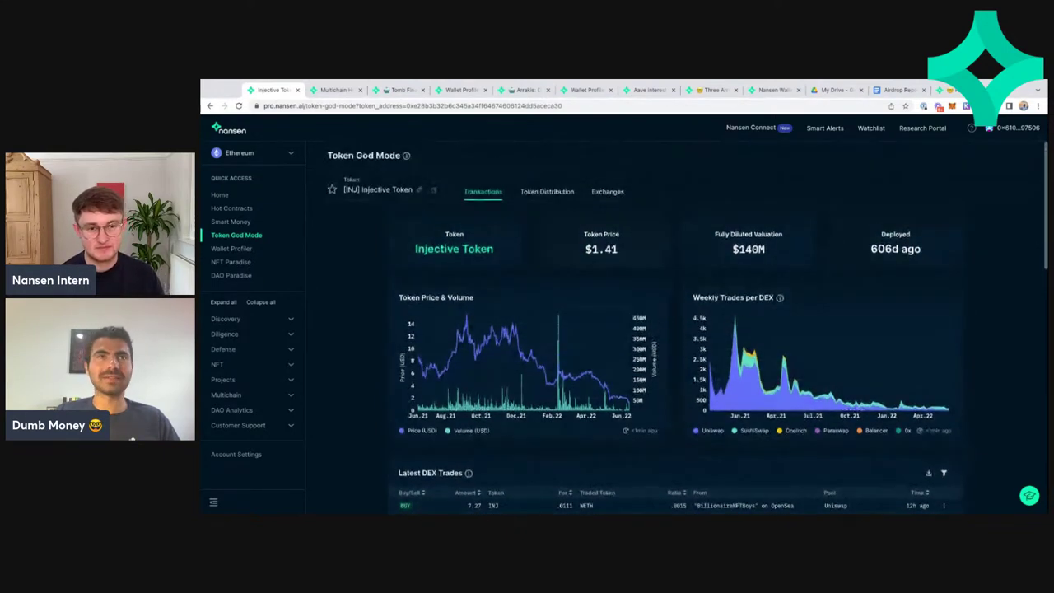
click(546, 193)
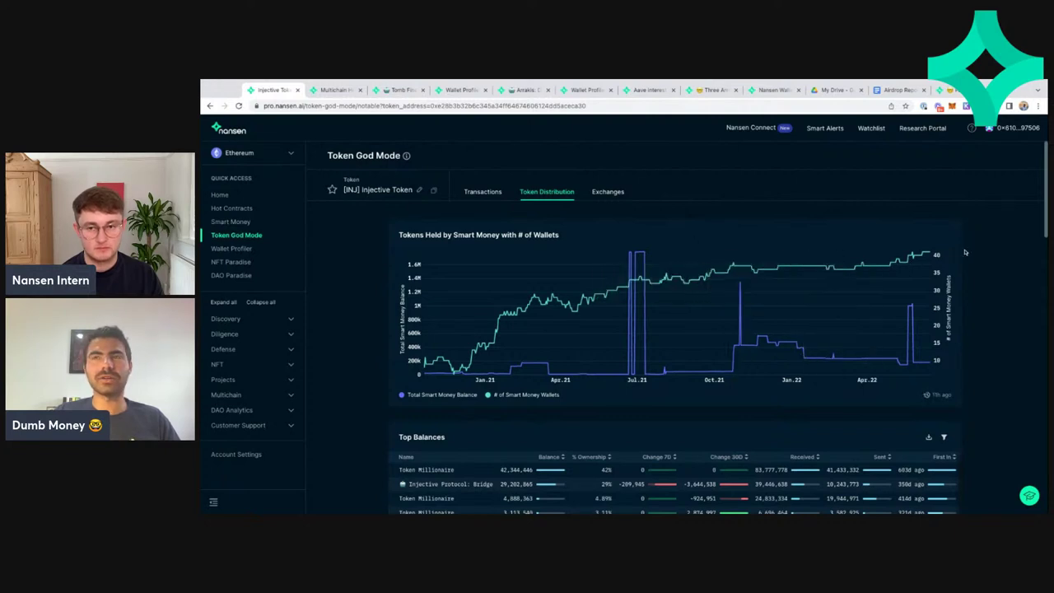
scroll(971, 251, down, 1)
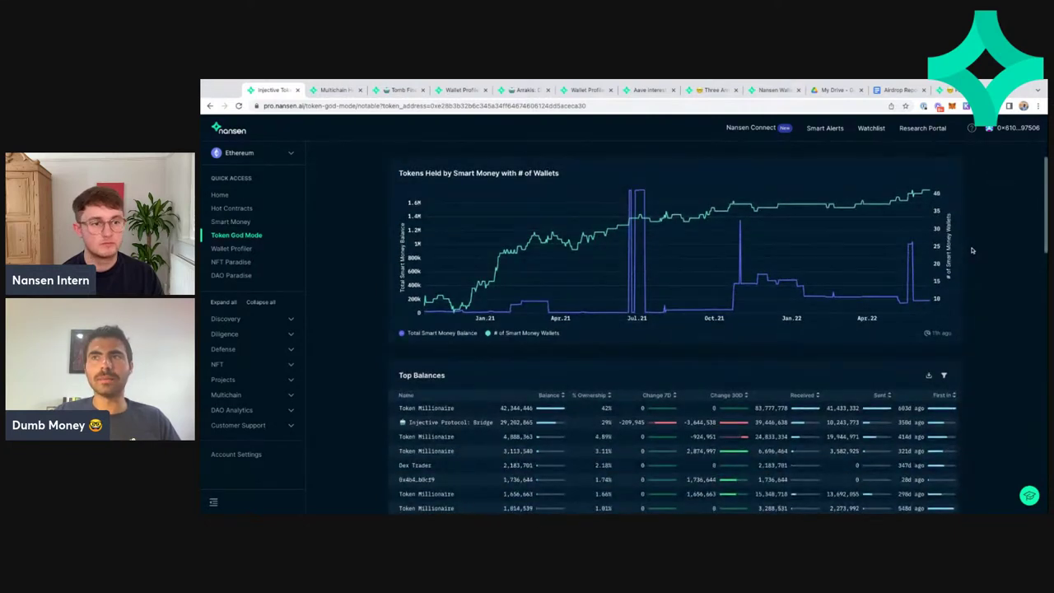
scroll(971, 250, down, 1)
scroll(972, 251, down, 1)
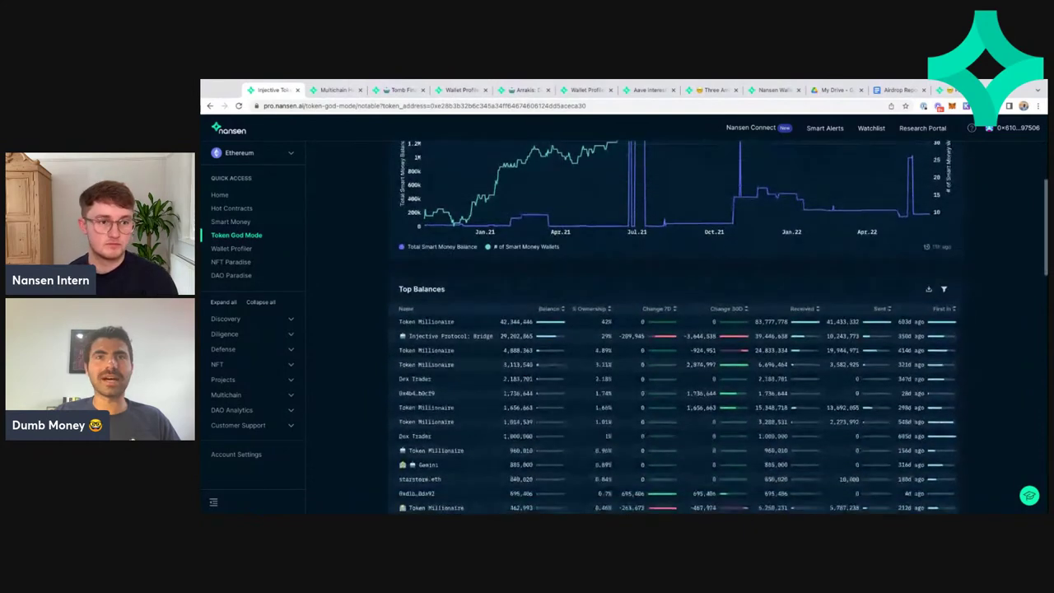
scroll(957, 252, down, 1)
scroll(957, 252, down, 1)
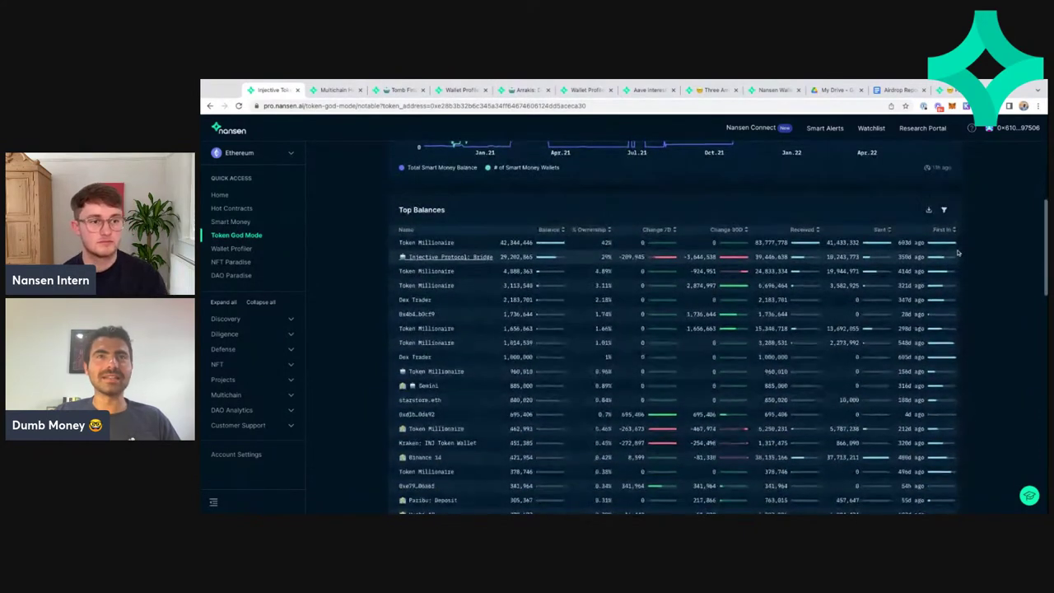
scroll(576, 252, down, 1)
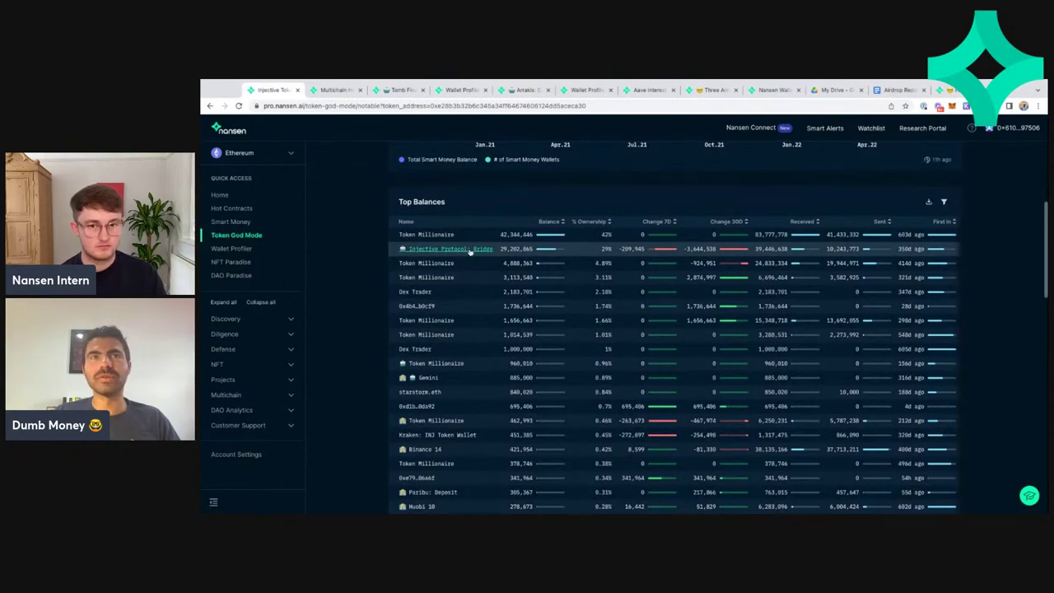
Open the Injective Protocol: Bridge holder in Wallet Profiler and check its INJ value in Token Balances
click(441, 249)
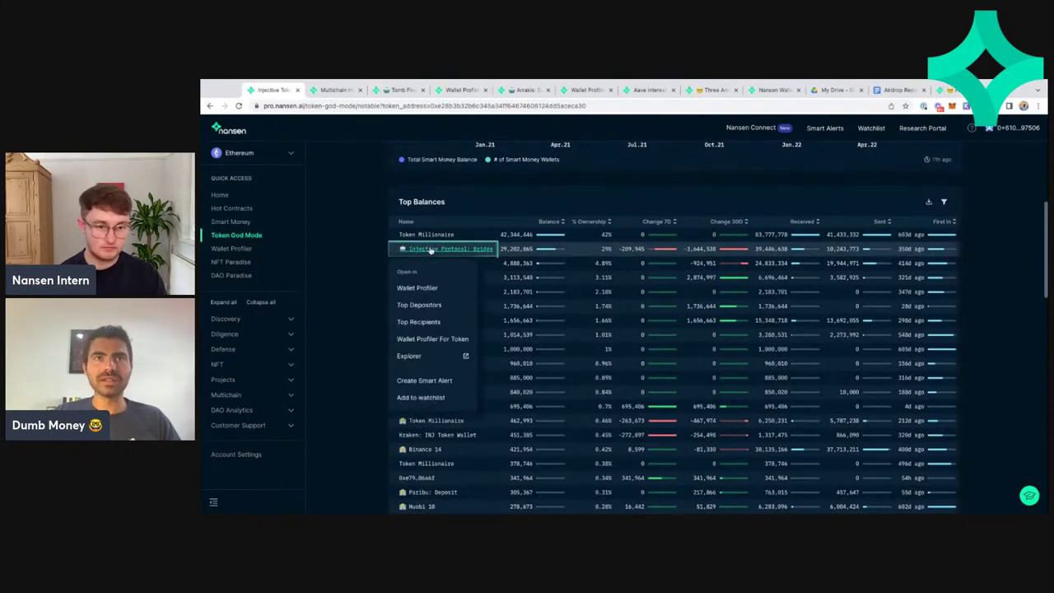
click(450, 288)
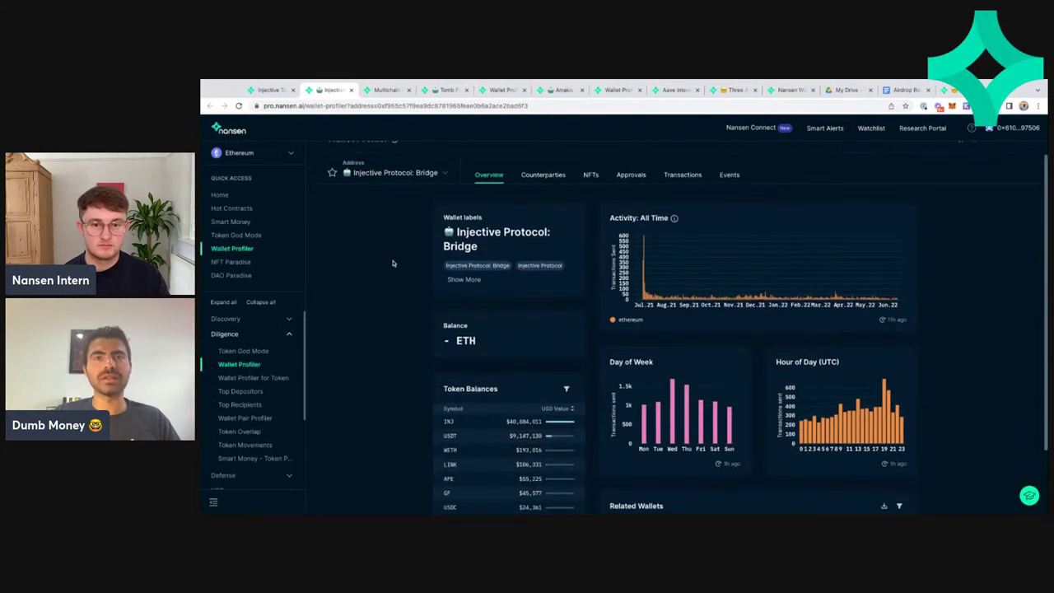
scroll(393, 263, down, 2)
drag(507, 343, 543, 344)
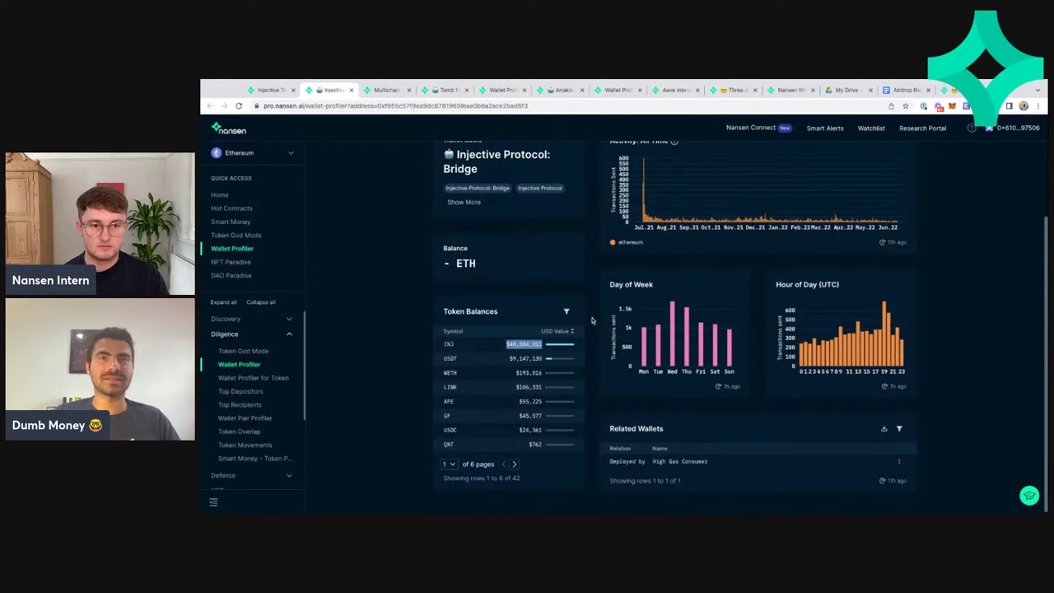
click(404, 337)
scroll(404, 330, up, 1)
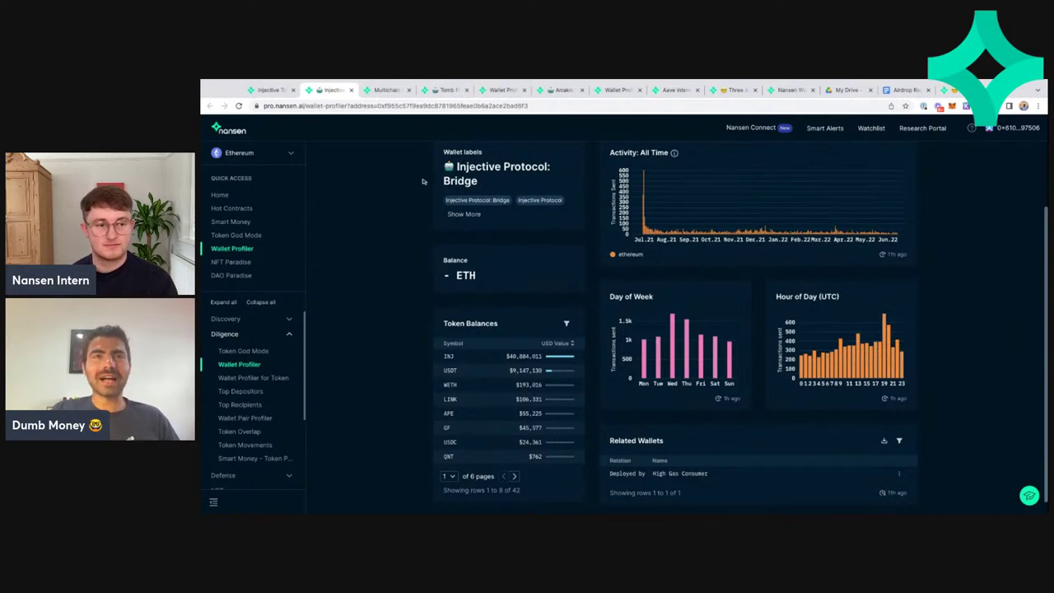
scroll(422, 182, up, 3)
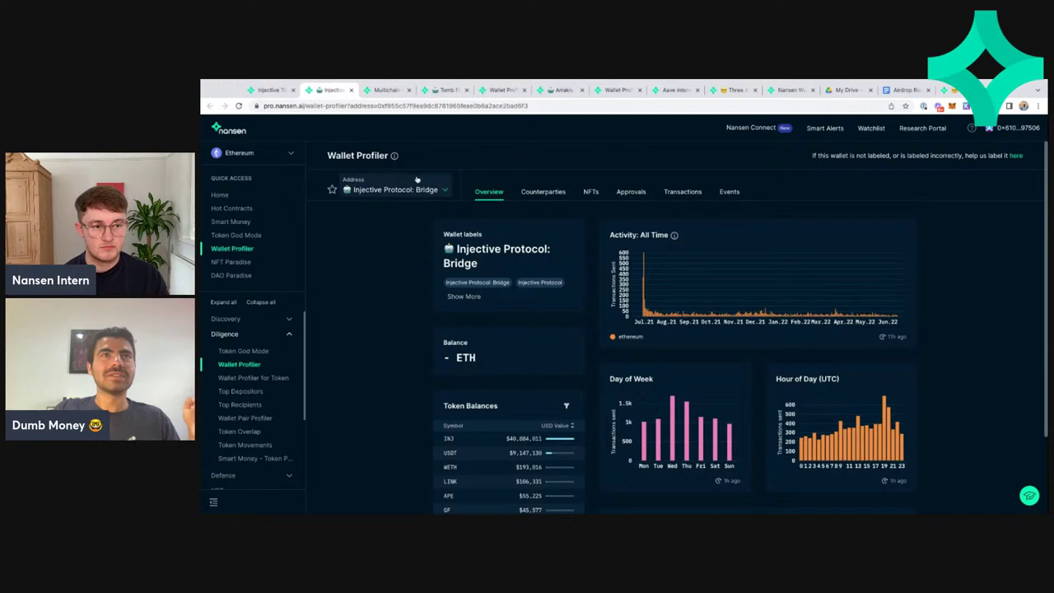
Copy the Injective Protocol: Bridge wallet address from the page URL and enter it as the deposit address in Top Depositors
click(469, 106)
double_click(469, 105)
key(ctrl+c)
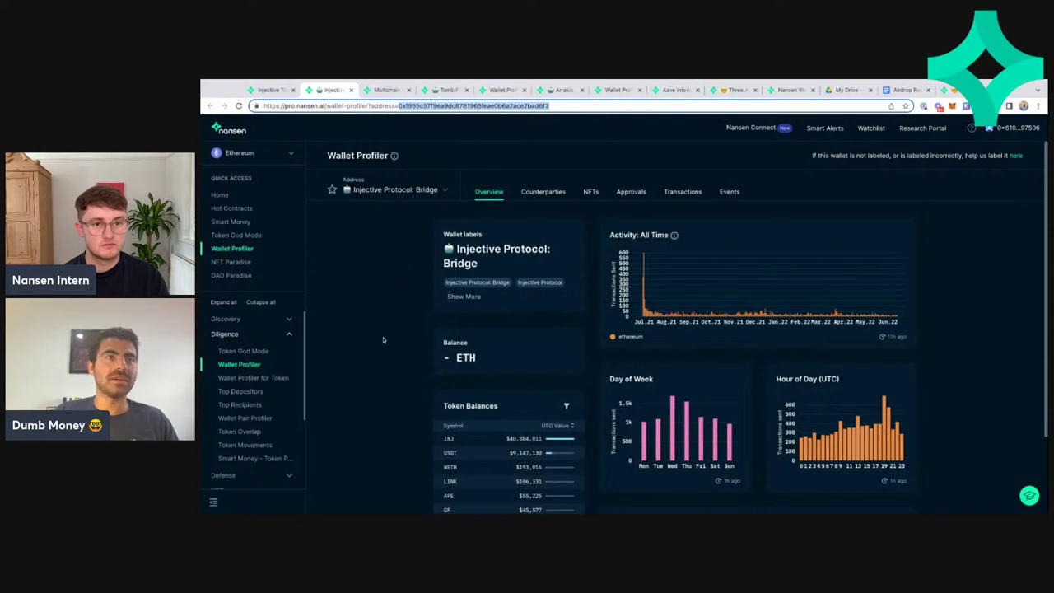
click(269, 393)
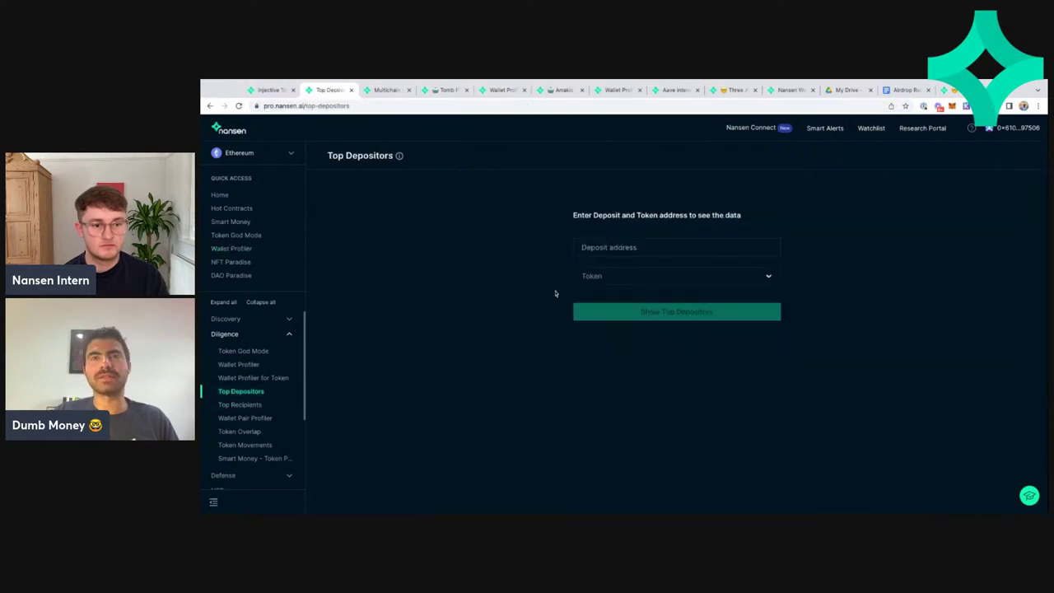
click(607, 247)
key(ctrl+v)
Set the token to [INJ] Injective Token and show the bridge's top depositors
click(673, 276)
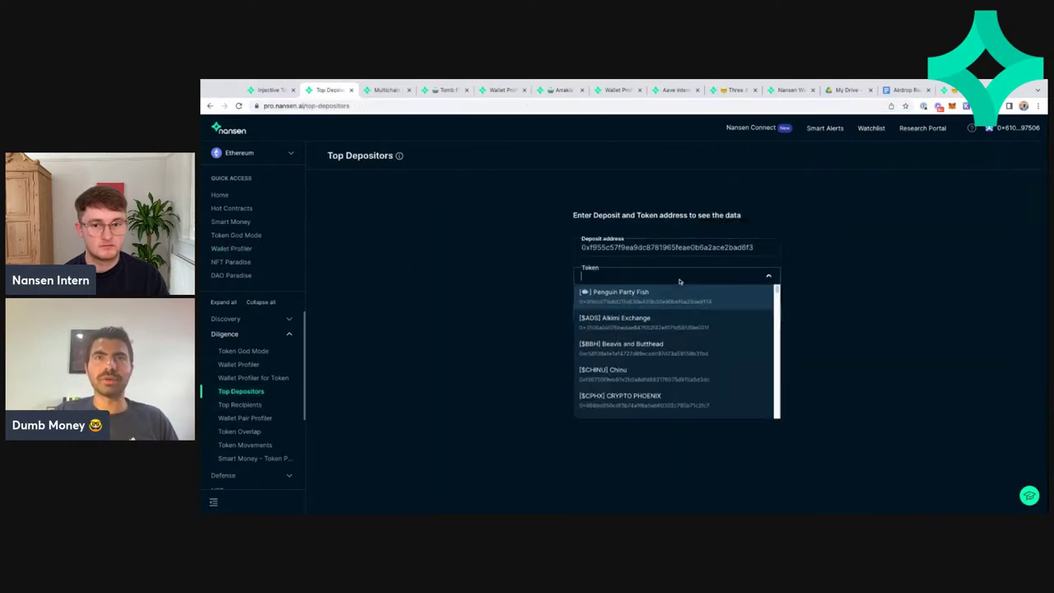
text(inj)
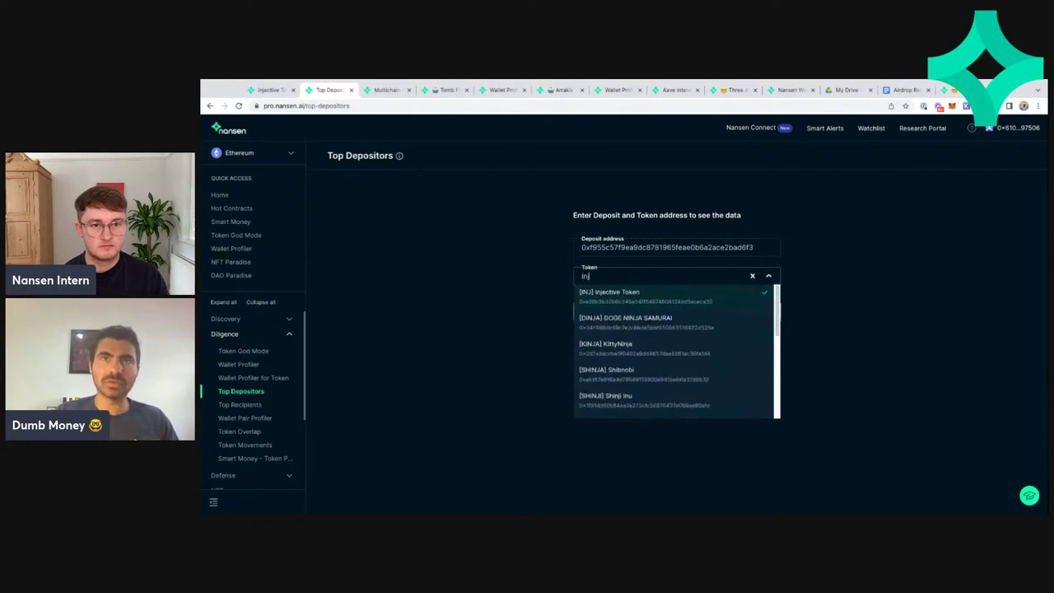
click(679, 296)
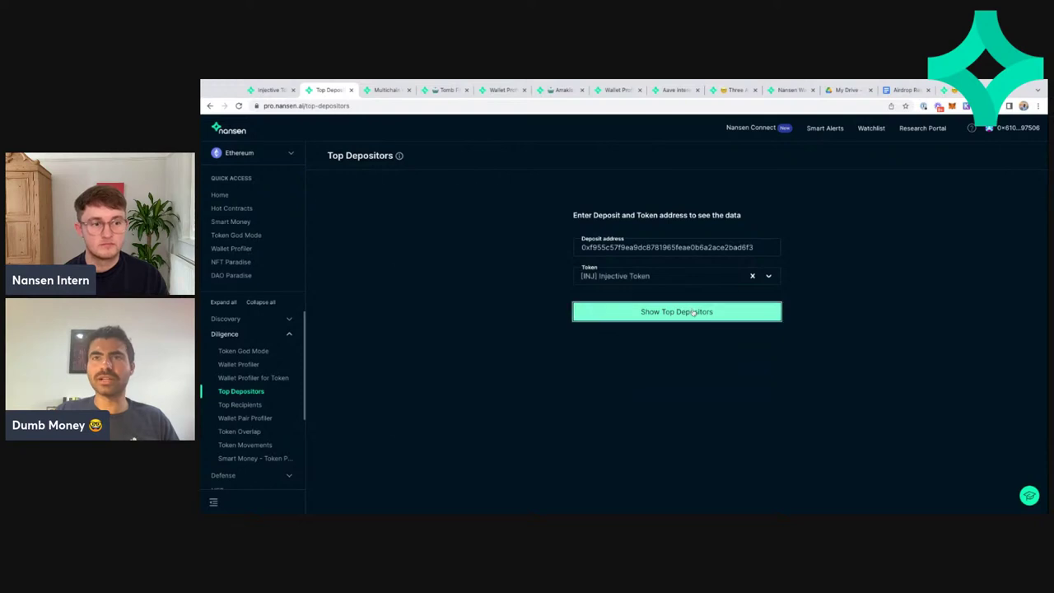
click(678, 310)
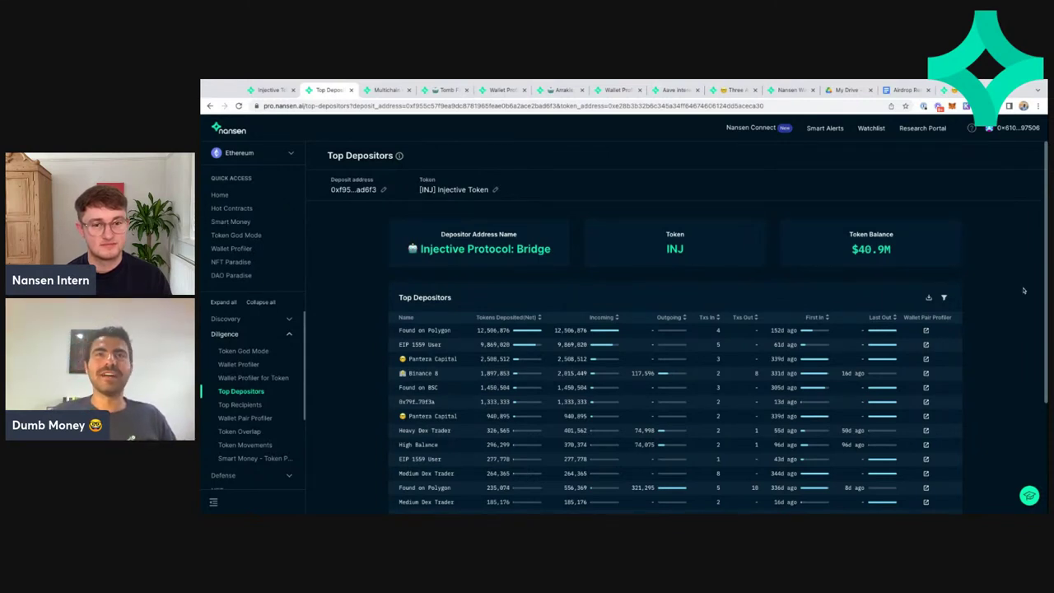
Examine the labelled wallets in the bridge's Top Depositors table and continue to page 2 of the list
scroll(1024, 290, down, 1)
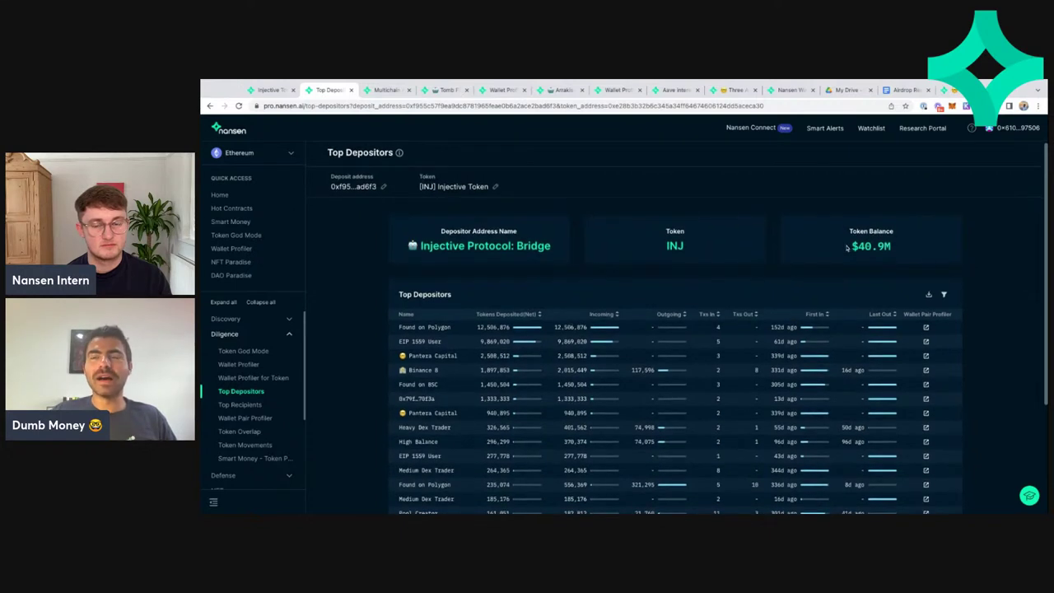
scroll(838, 265, down, 1)
scroll(838, 264, down, 2)
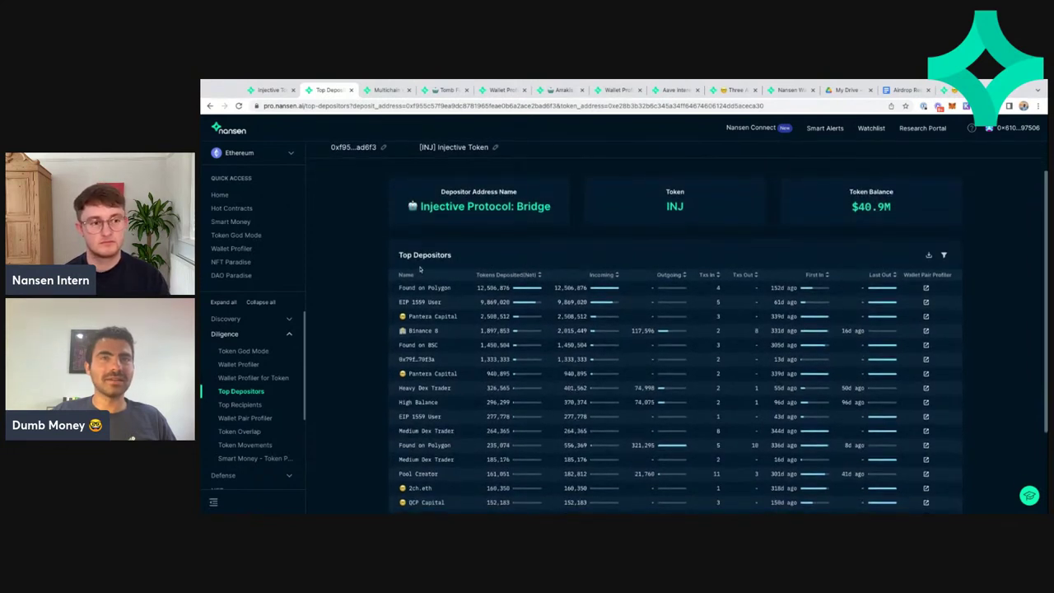
scroll(485, 265, down, 1)
scroll(407, 288, down, 1)
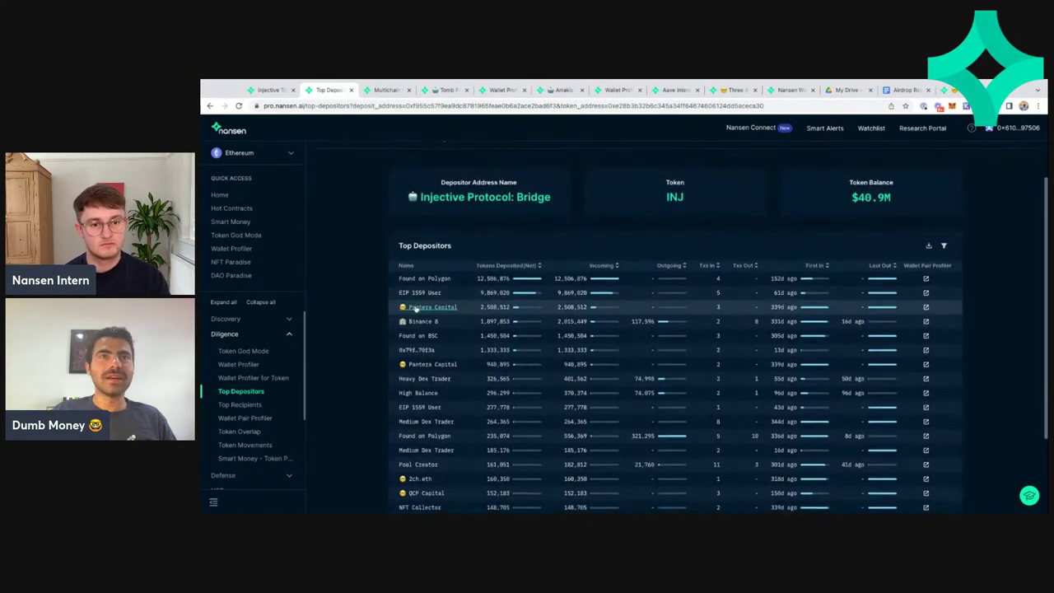
scroll(382, 304, down, 3)
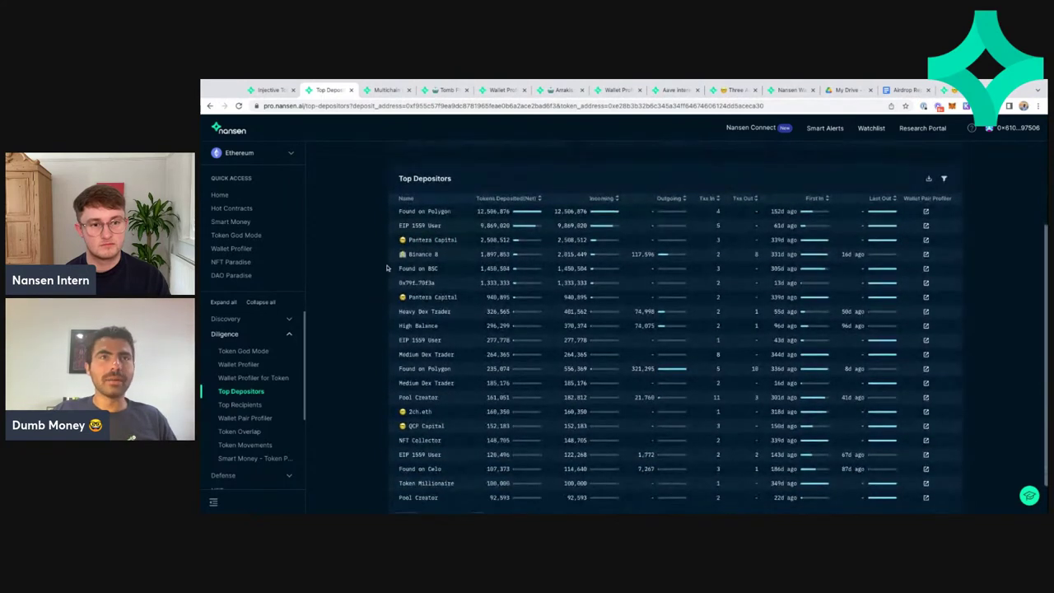
scroll(448, 306, down, 1)
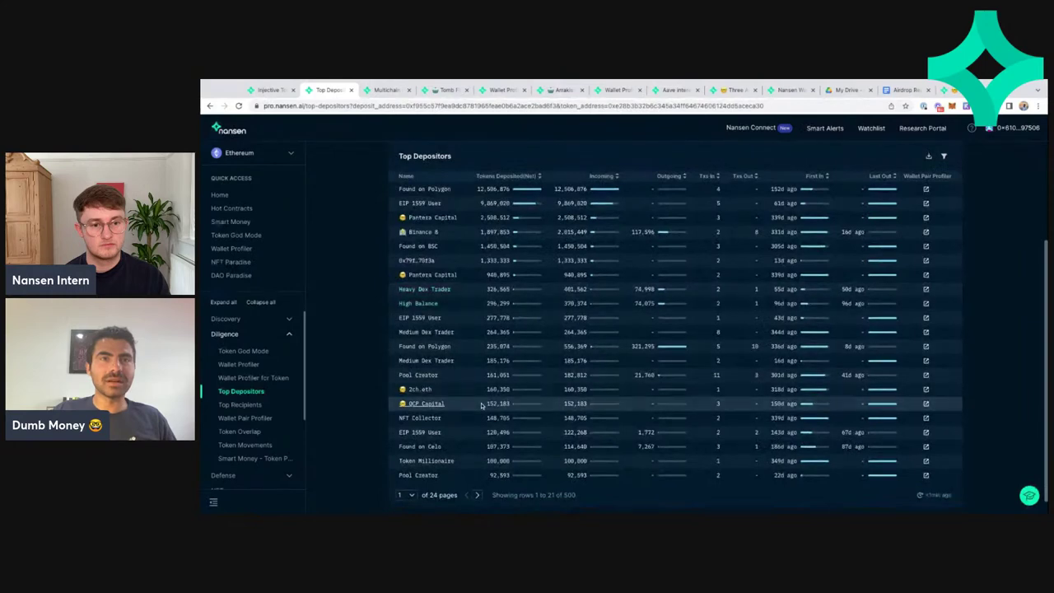
scroll(482, 404, down, 1)
click(477, 478)
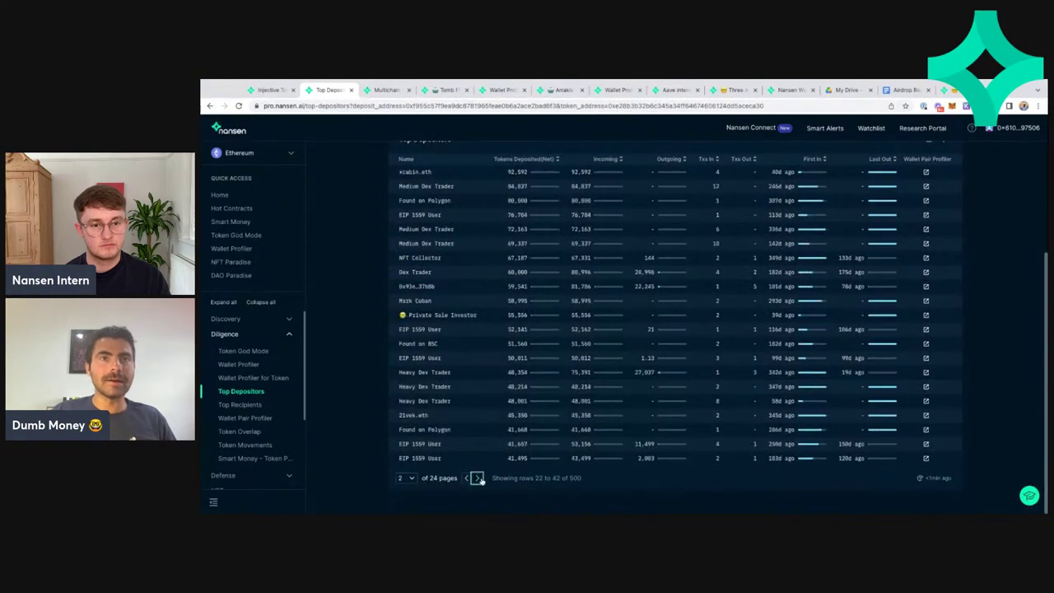
Return to page 1 of the bridge's Top Depositors list and view its largest depositors
click(478, 479)
click(467, 479)
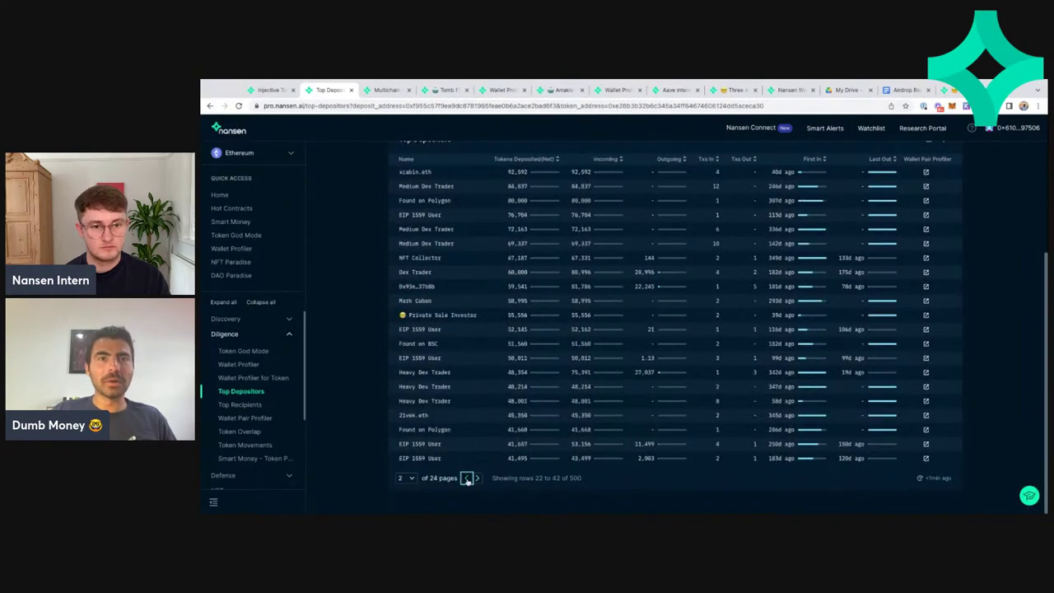
click(467, 478)
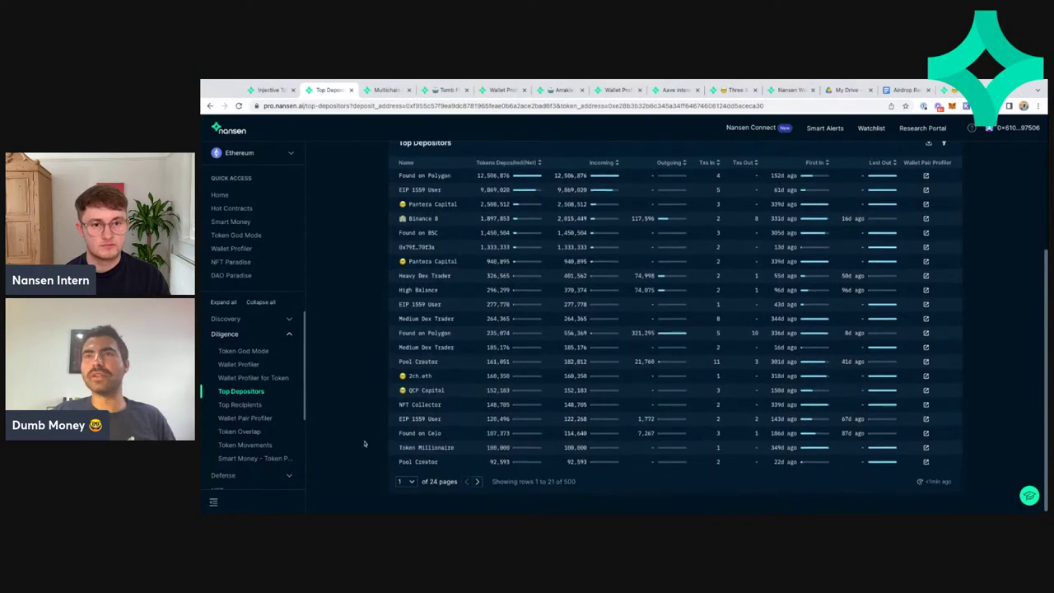
scroll(366, 442, up, 3)
scroll(367, 439, up, 1)
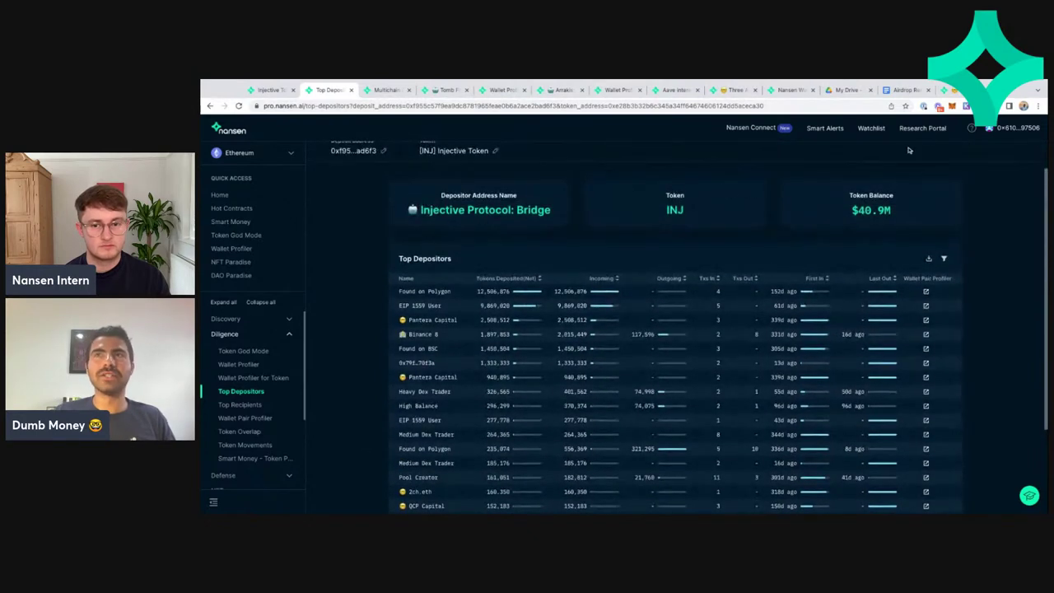
Search the web in a new tab for "injective protocol investors" and open the TechCrunch article on the $10M raise
key(ctrl+t)
text(injective)
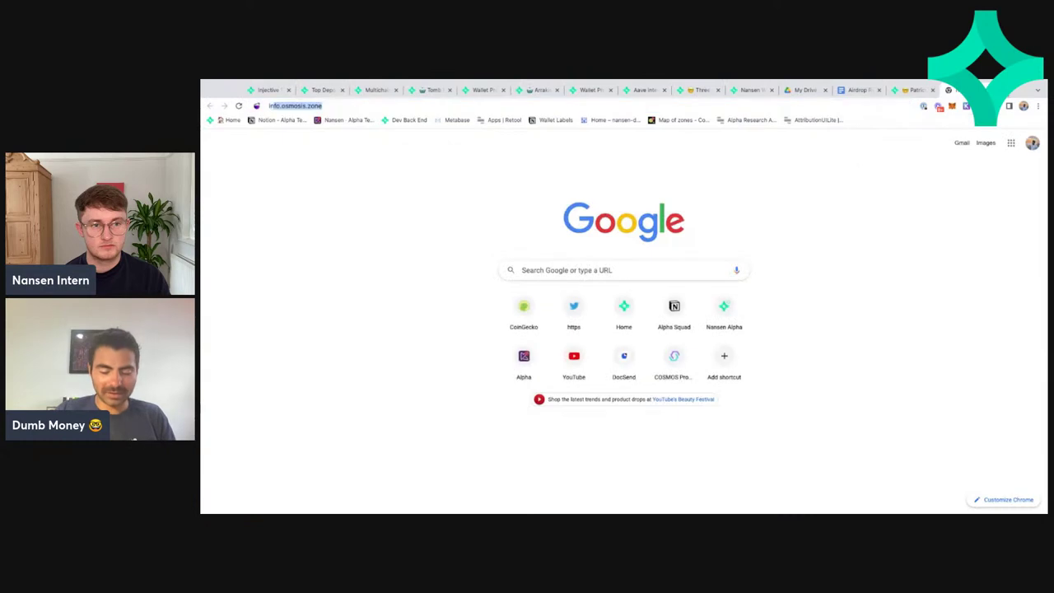
text( protocol inv)
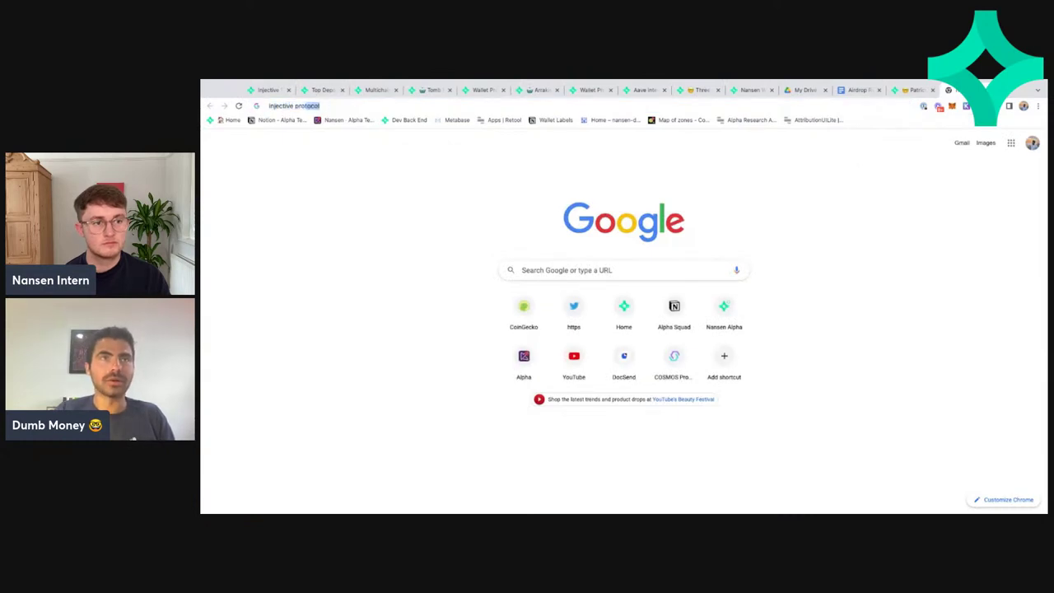
text(estors)
key(Return)
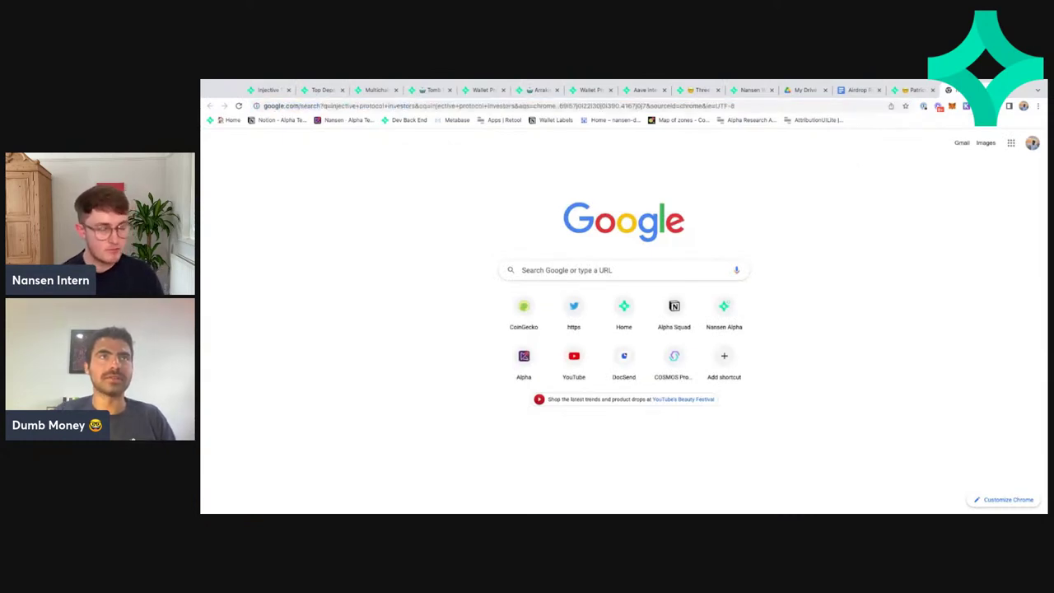
scroll(704, 271, down, 3)
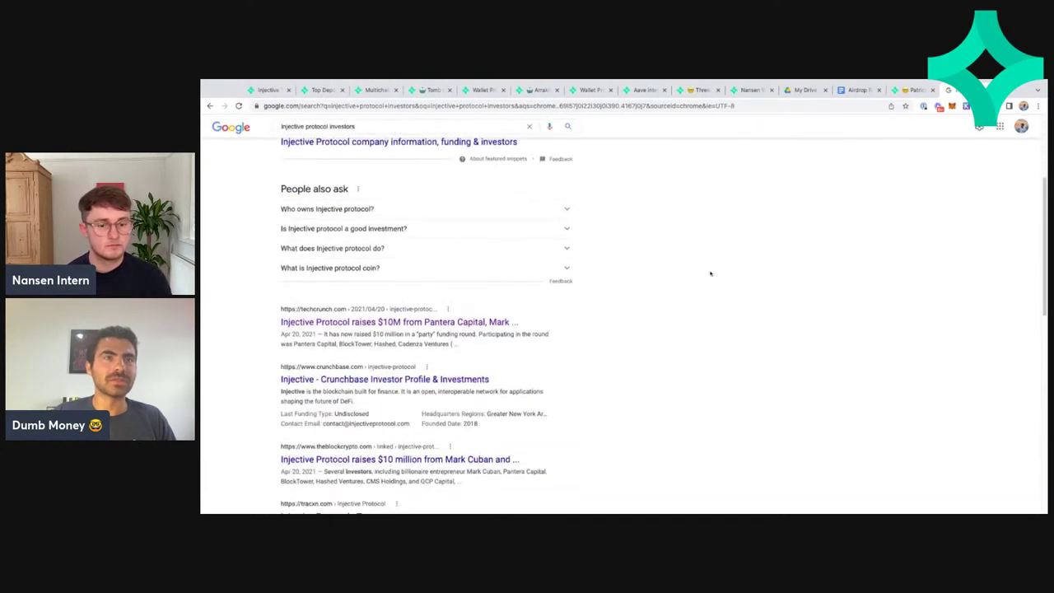
click(444, 323)
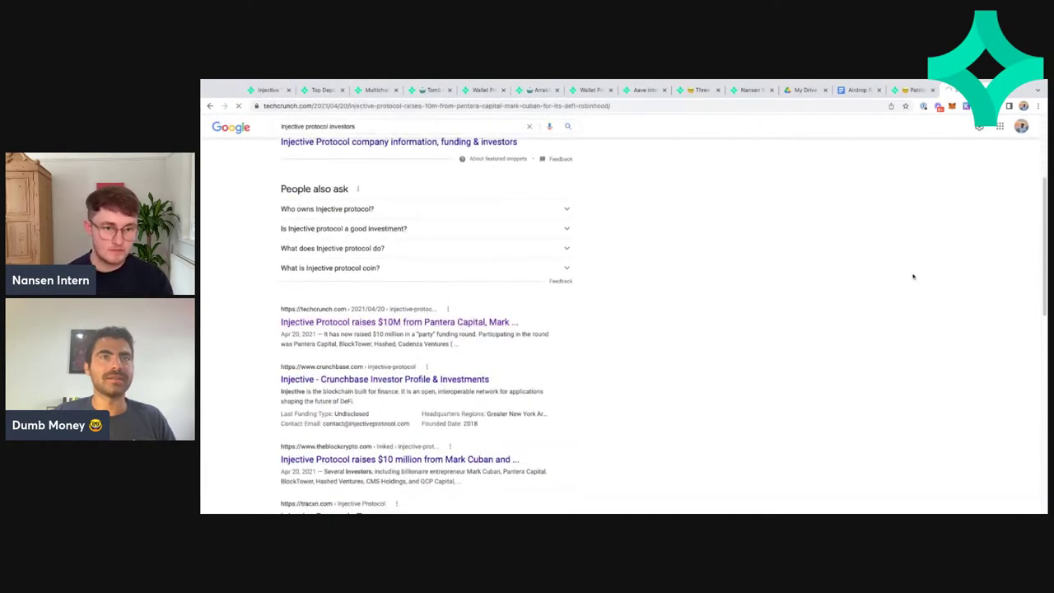
Read the TechCrunch article's paragraph naming the funding round's investors, highlighting individual investor names
scroll(868, 281, down, 8)
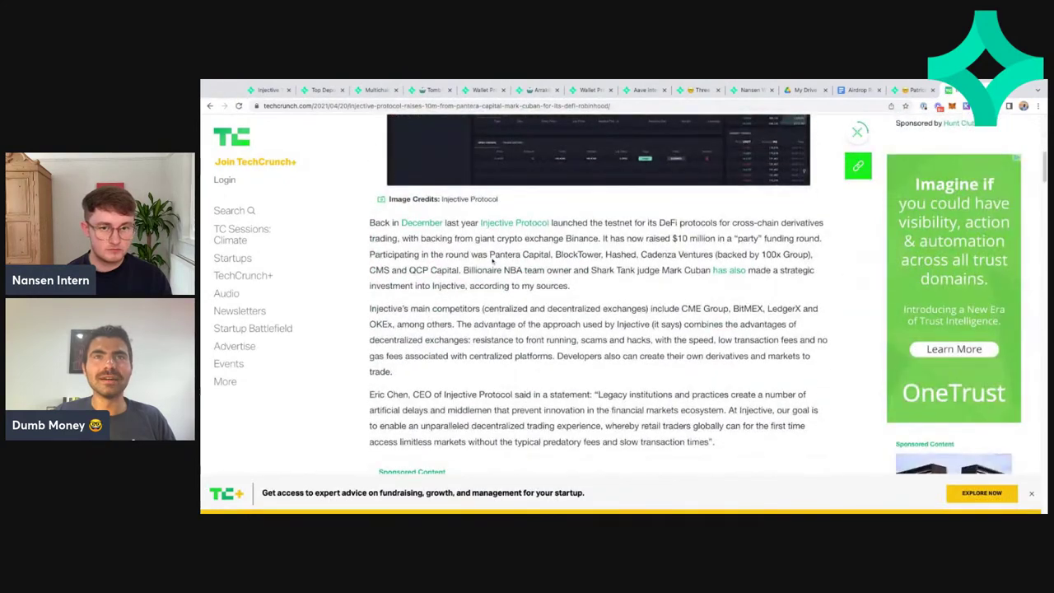
drag(490, 259, 553, 257)
triple_click(561, 258)
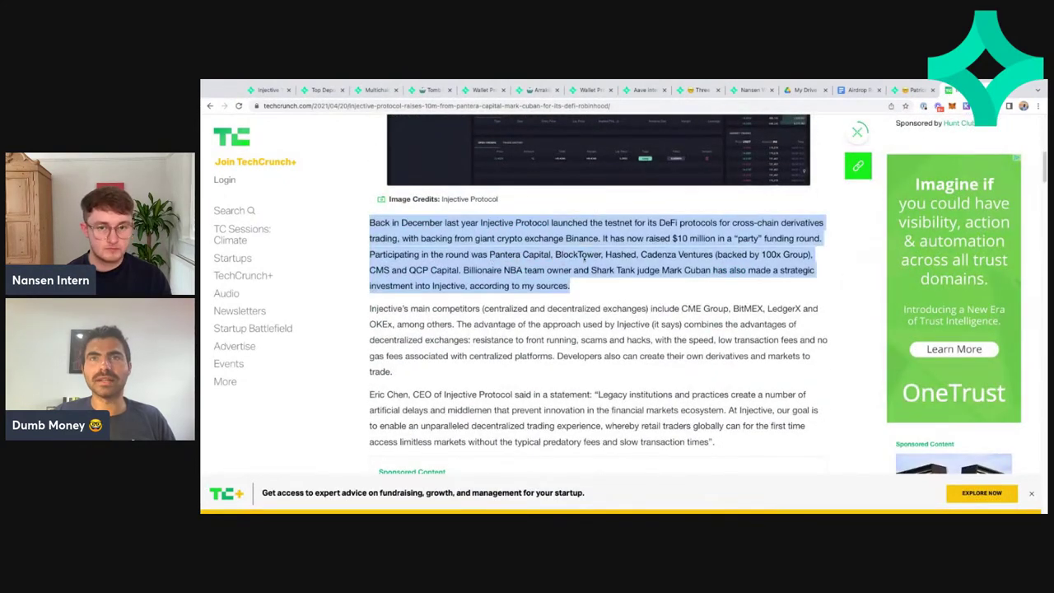
click(656, 260)
scroll(483, 280, down, 1)
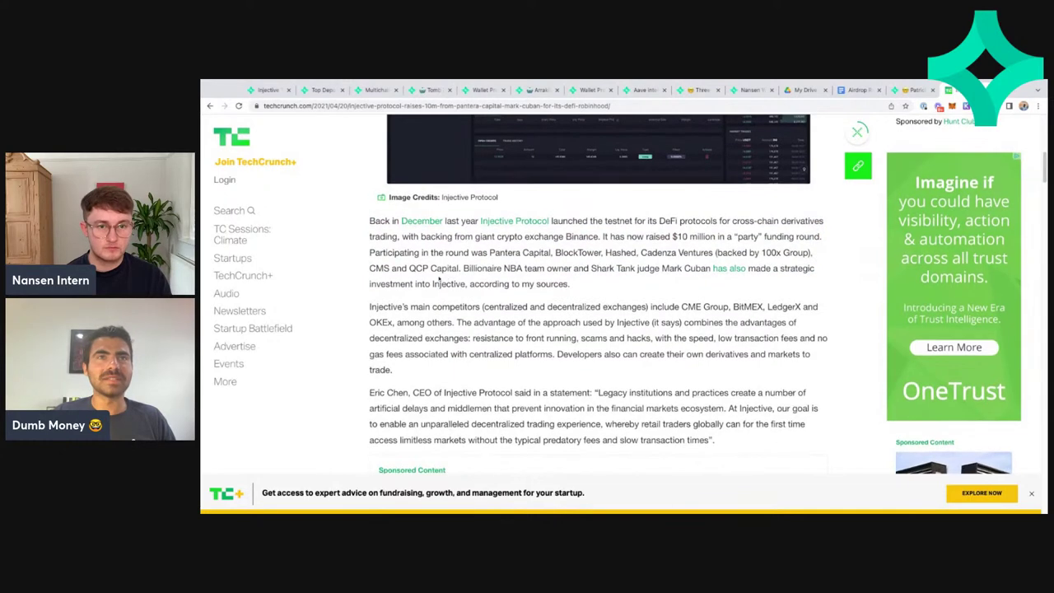
drag(415, 277, 473, 272)
click(500, 276)
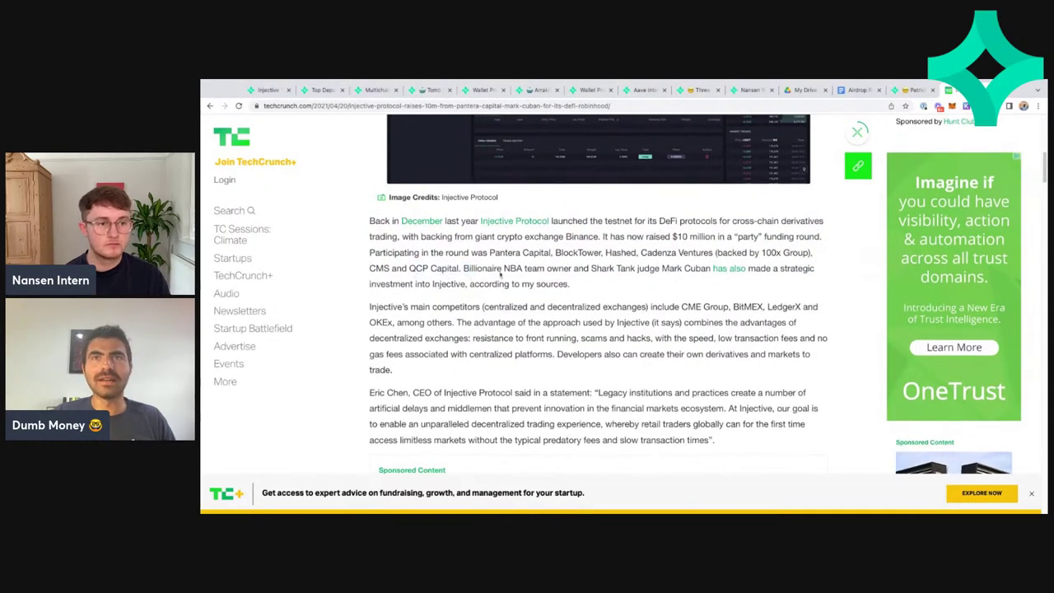
drag(666, 271, 691, 275)
click(690, 275)
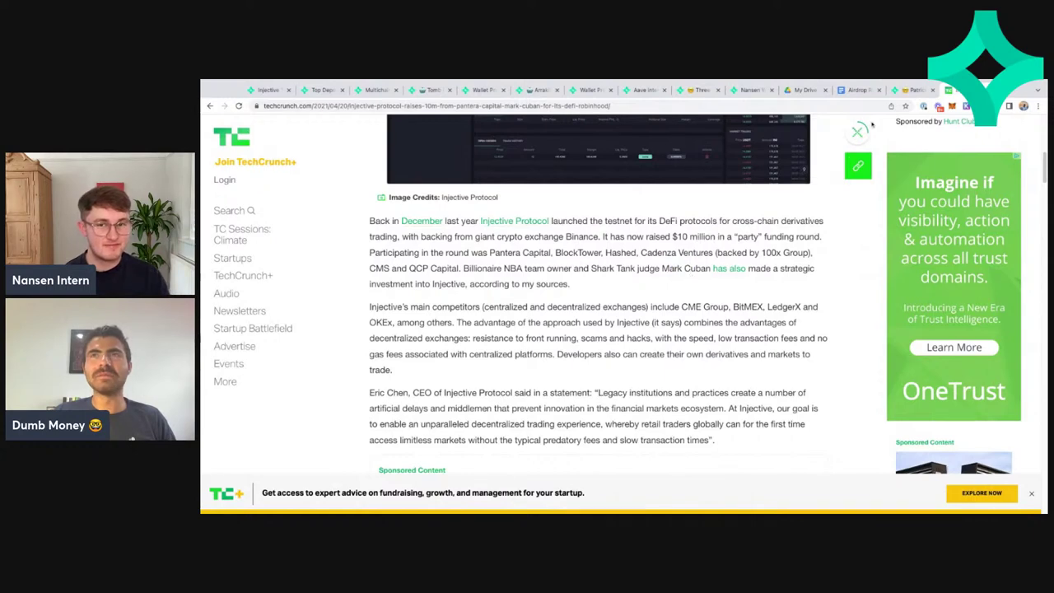
Switch back to Nansen and review the Injective bridge's Top Depositors table
click(322, 92)
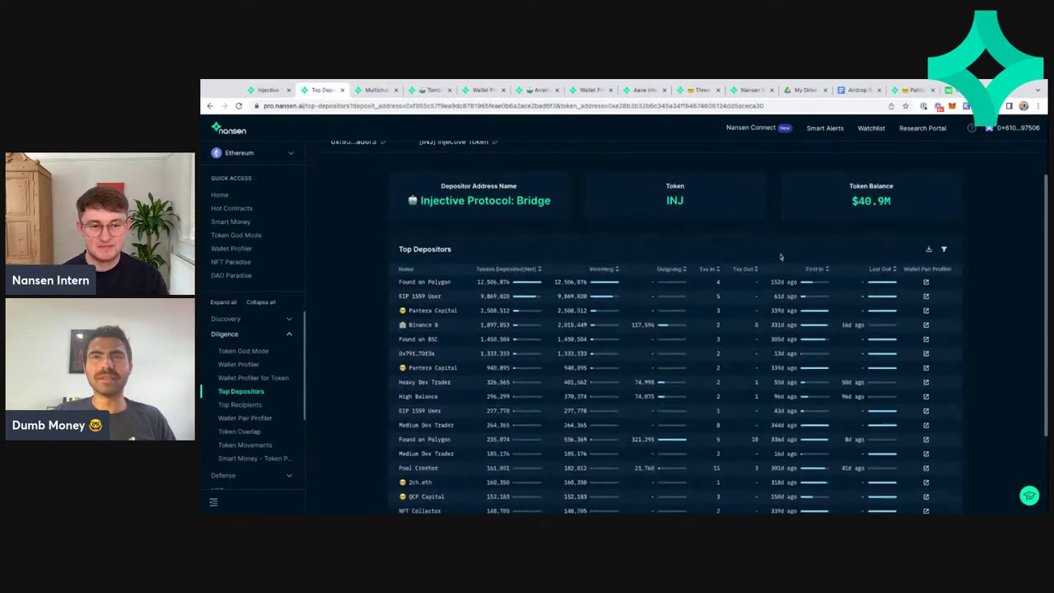
scroll(780, 257, down, 1)
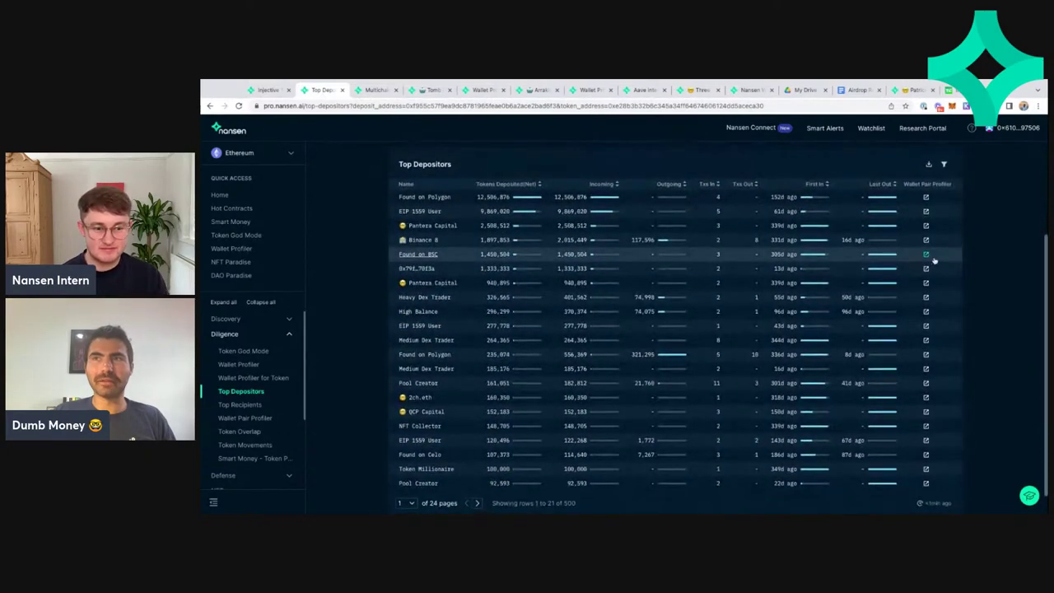
scroll(934, 261, up, 1)
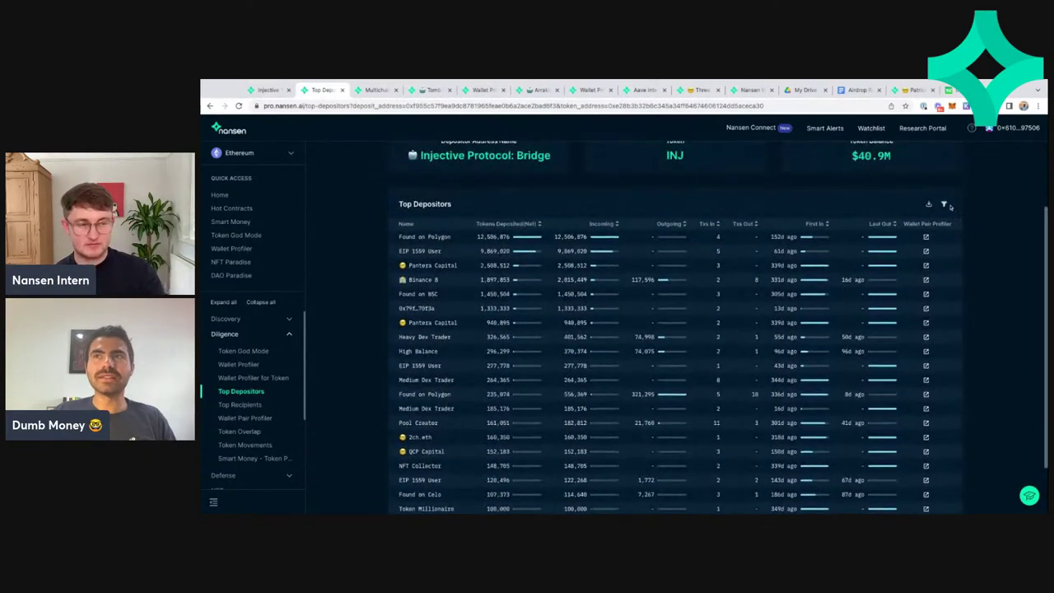
scroll(948, 210, up, 2)
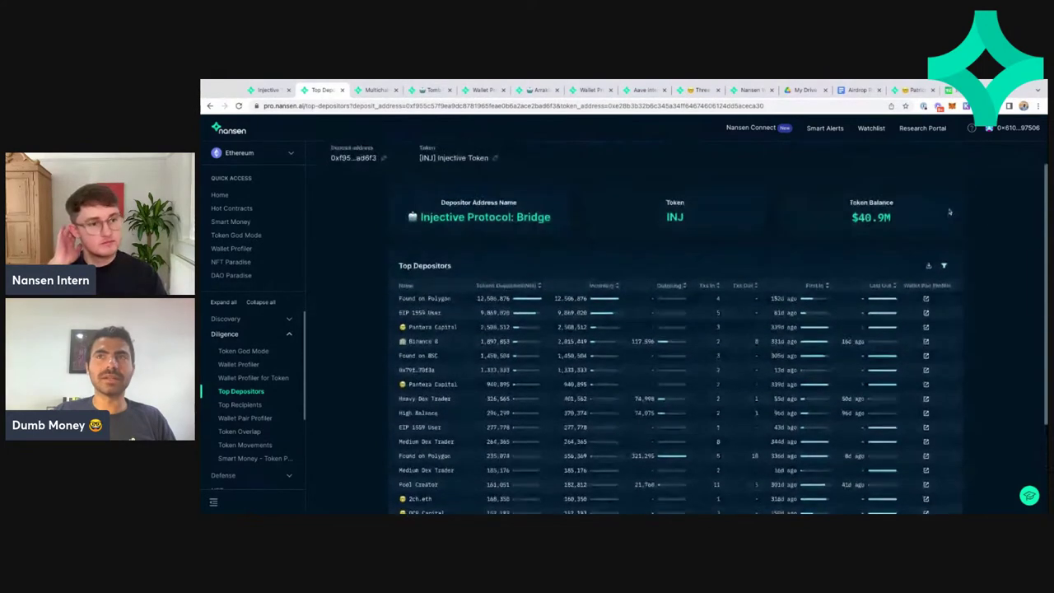
click(944, 269)
scroll(745, 318, down, 3)
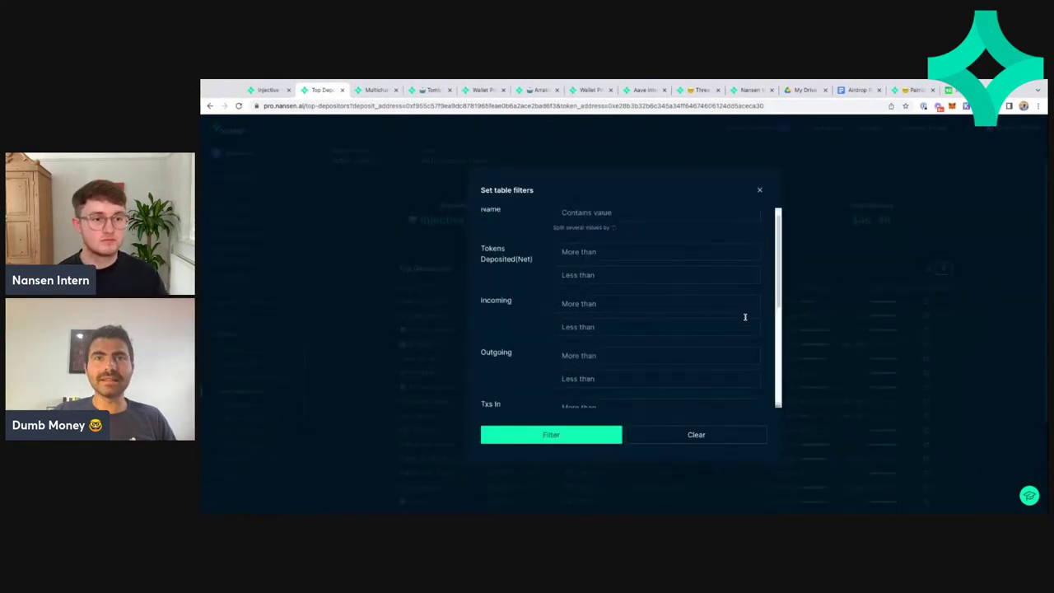
click(702, 312)
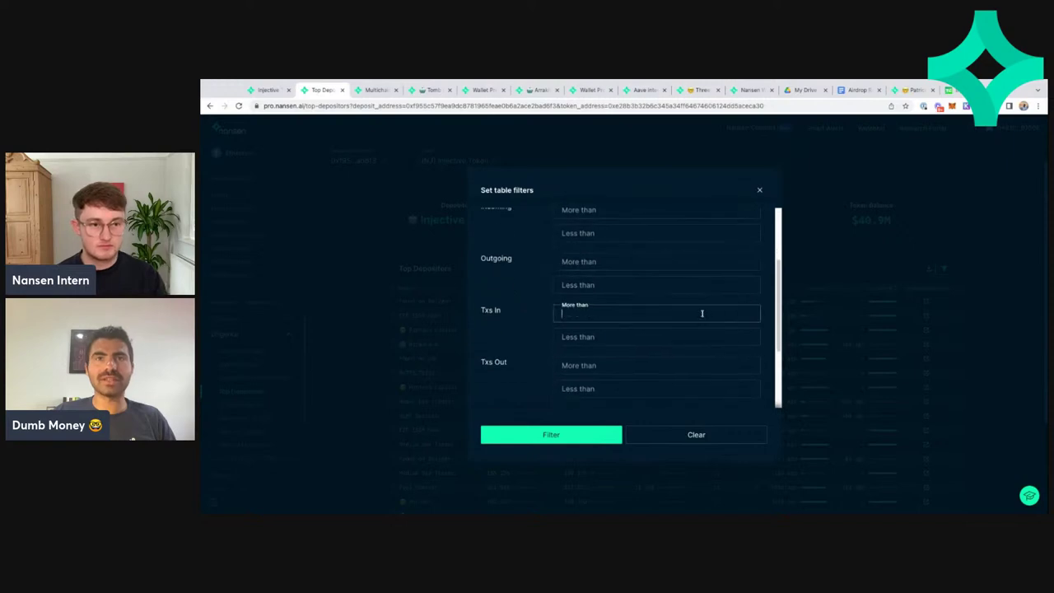
click(684, 341)
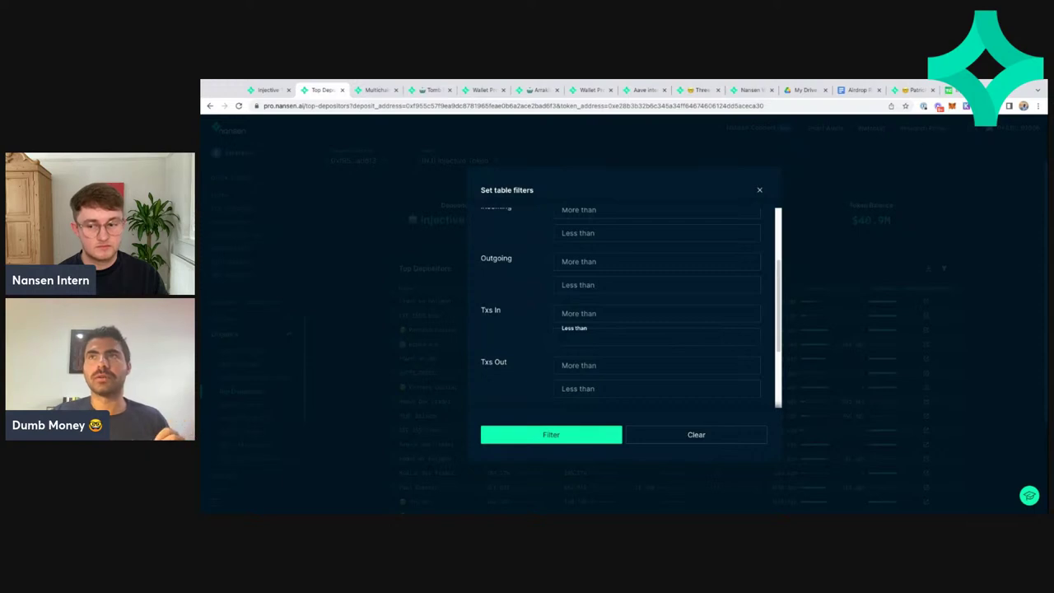
Search the web for "injective protocol bridge live" and check the release date in Injective's blog article on the INJ-ETH Bridge Release
key(ctrl+t)
text(i)
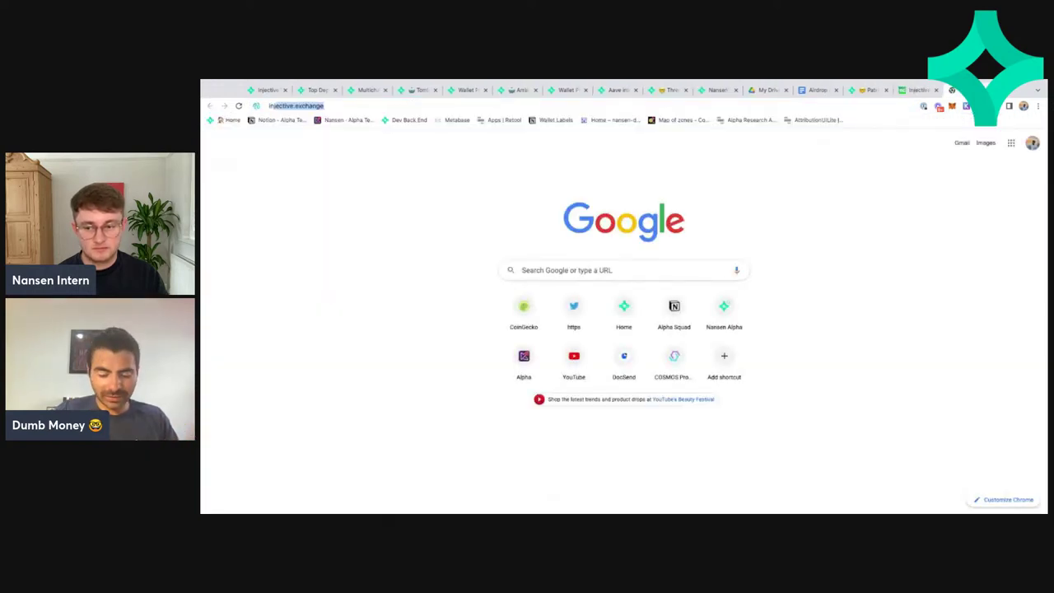
text(njective p)
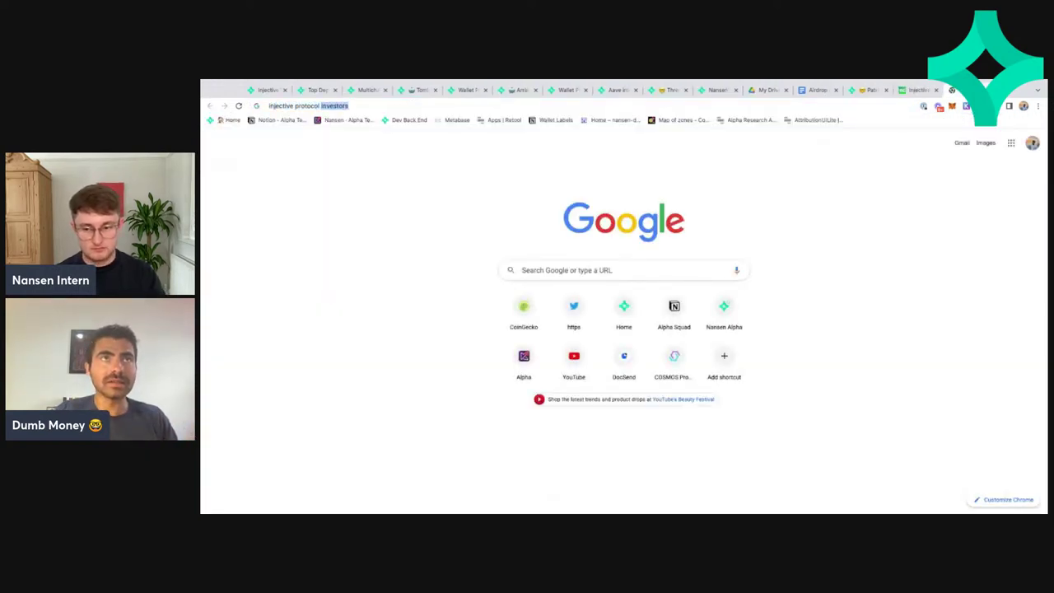
text(rotocol )
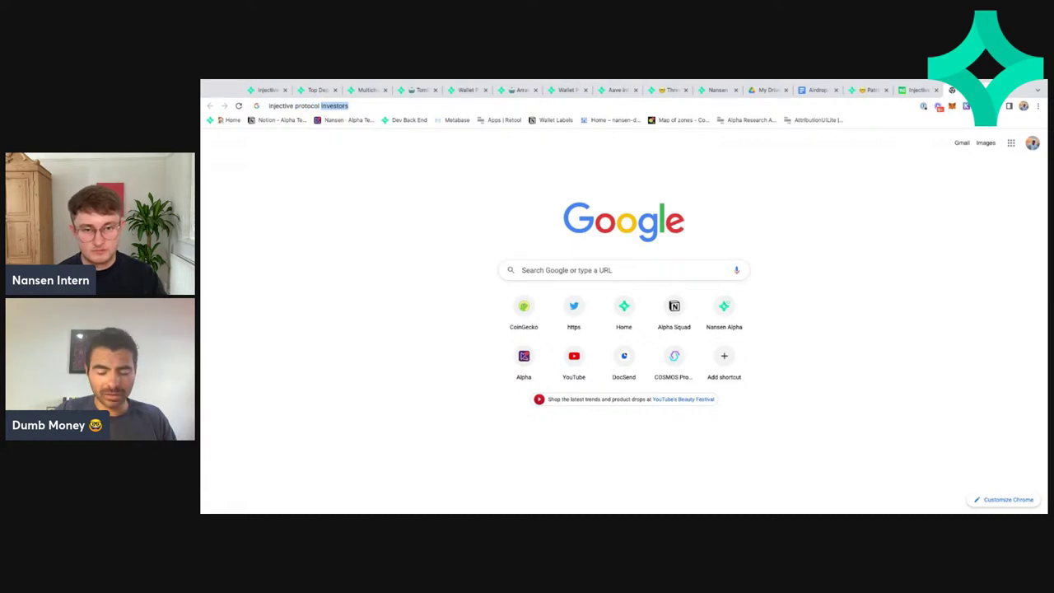
text(b)
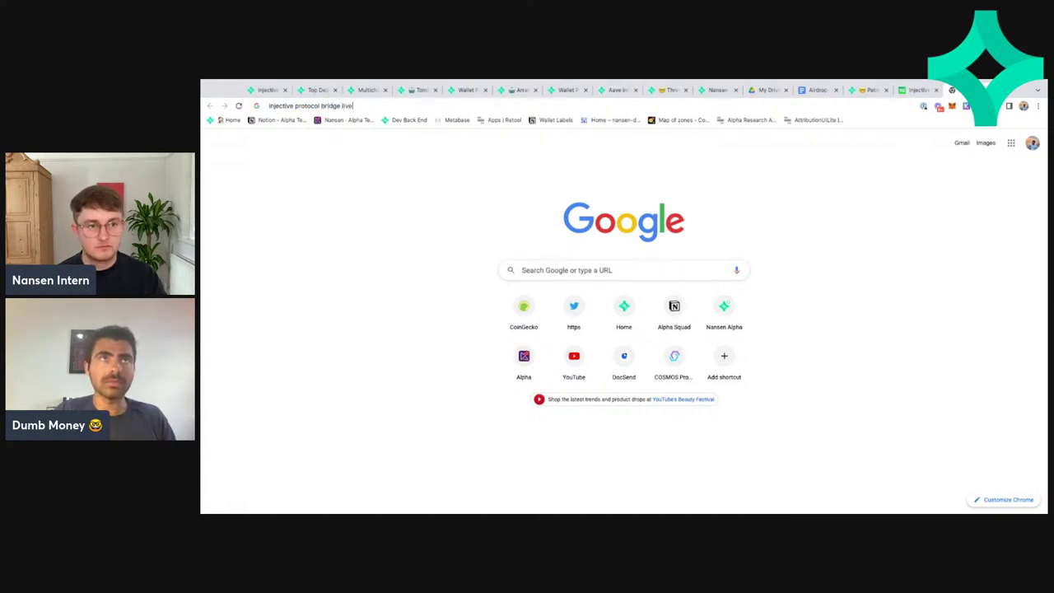
text(ridge live)
key(Return)
scroll(680, 294, down, 2)
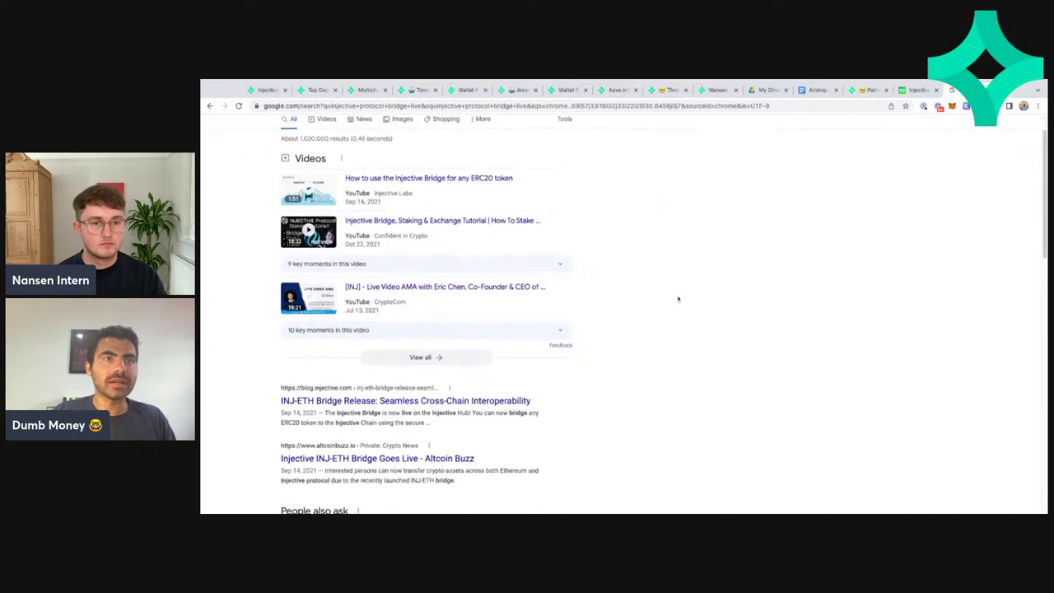
scroll(679, 298, down, 2)
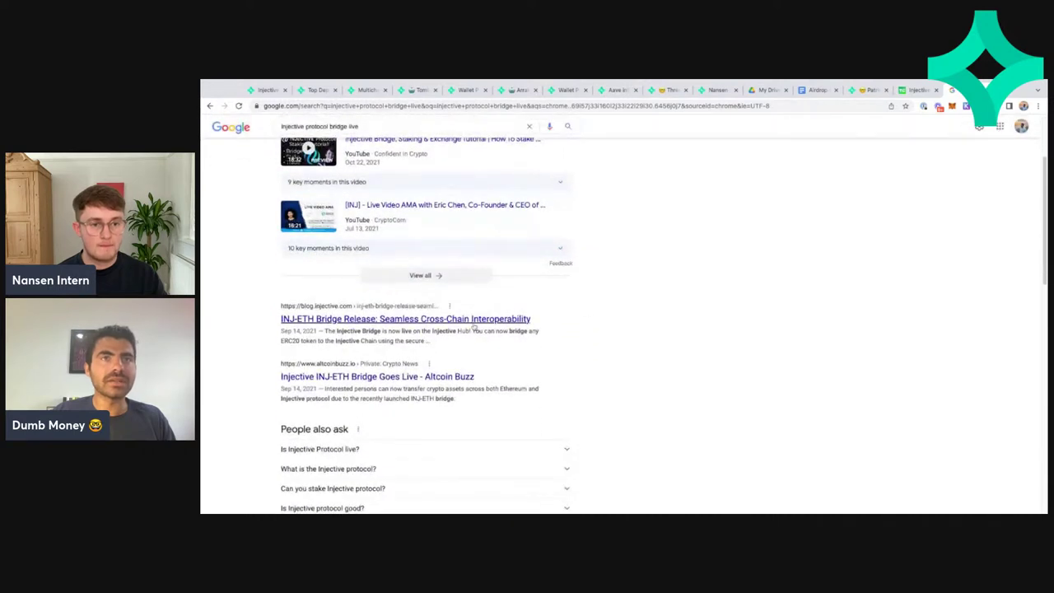
click(474, 326)
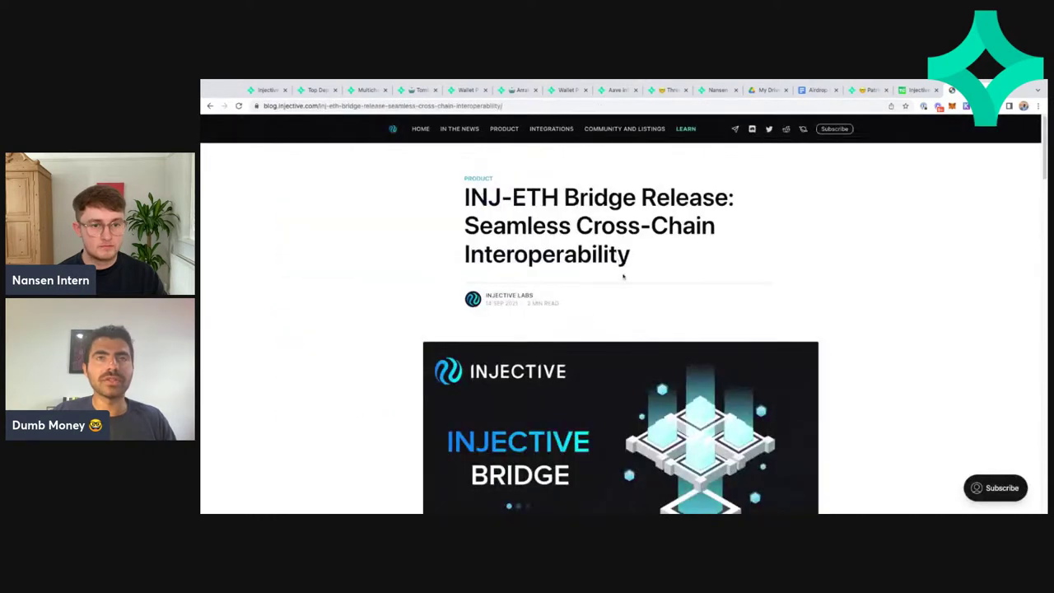
scroll(623, 278, down, 3)
scroll(467, 312, up, 3)
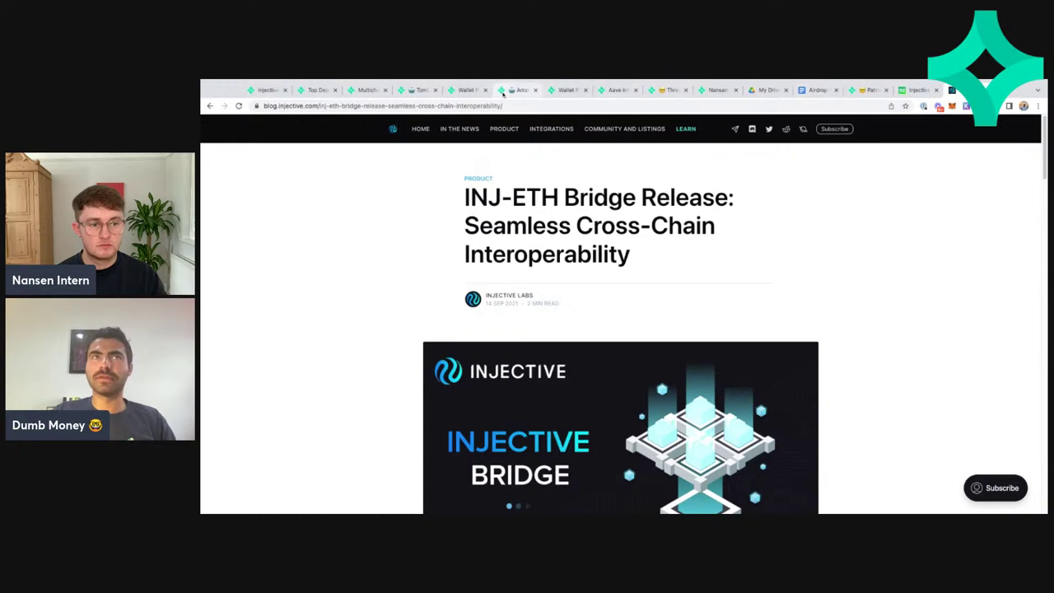
Return to Nansen's Top Depositors and filter the table with Txs In less than 2021-10-14
click(312, 90)
scroll(741, 308, up, 3)
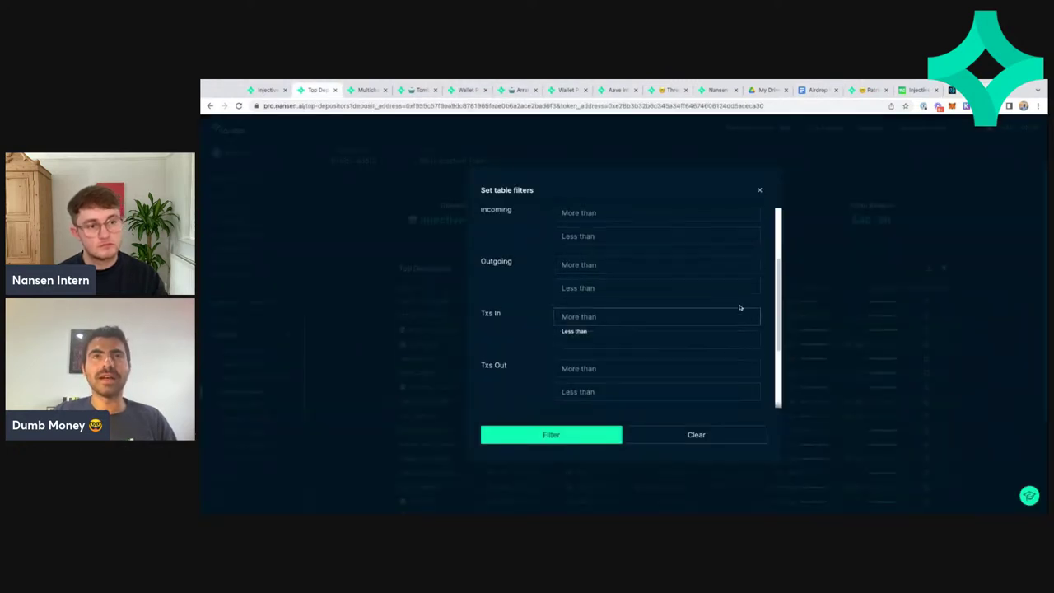
click(759, 191)
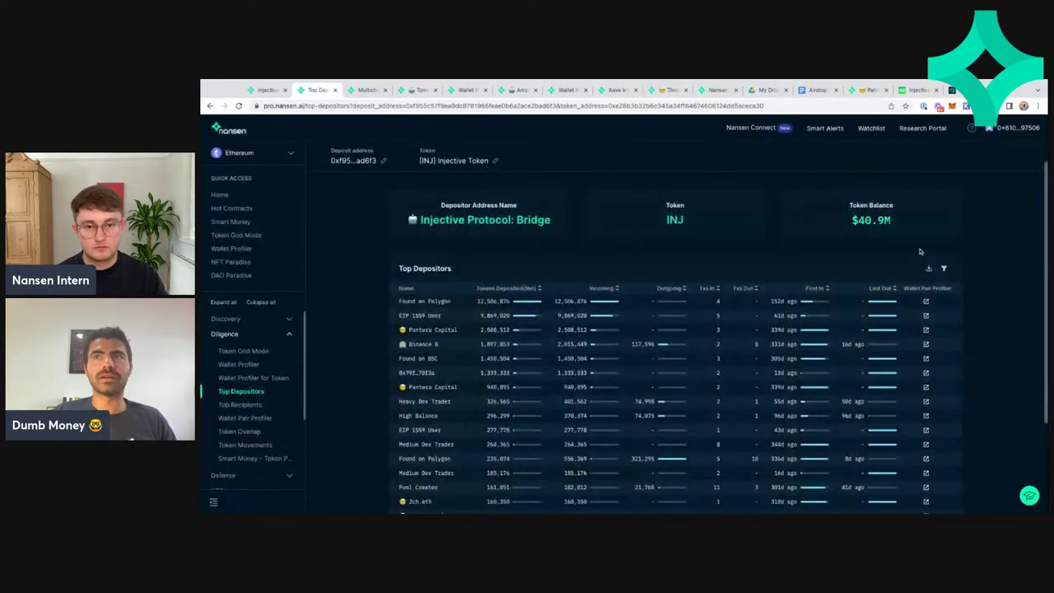
click(944, 269)
scroll(686, 312, down, 3)
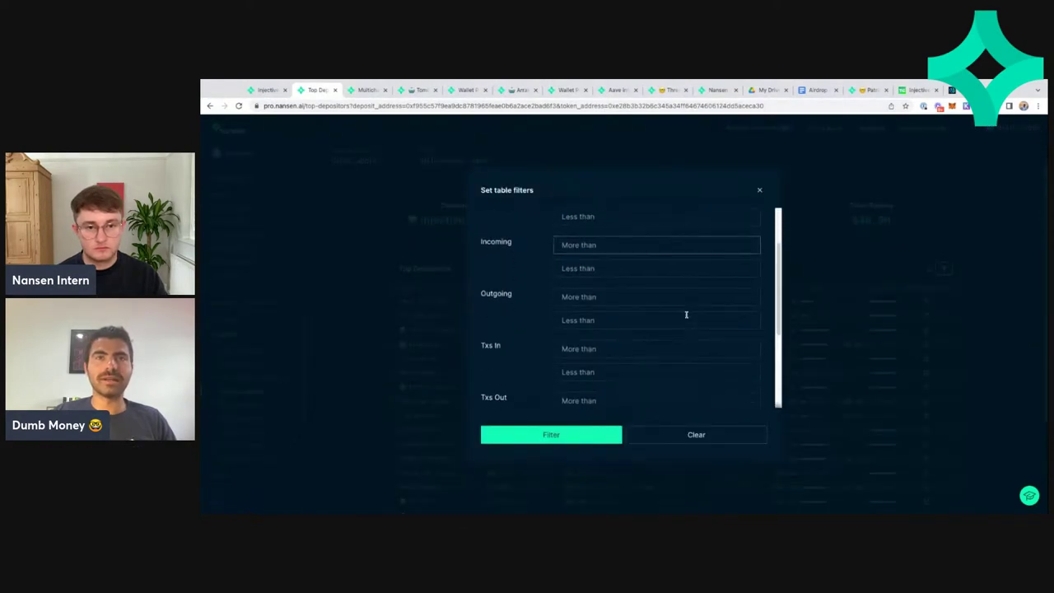
click(683, 316)
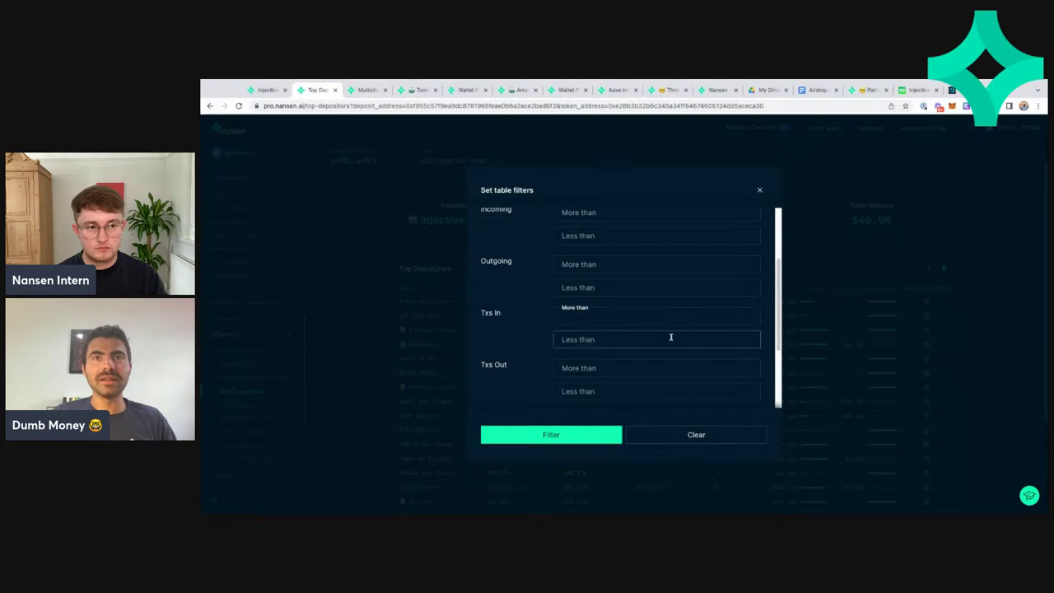
click(672, 336)
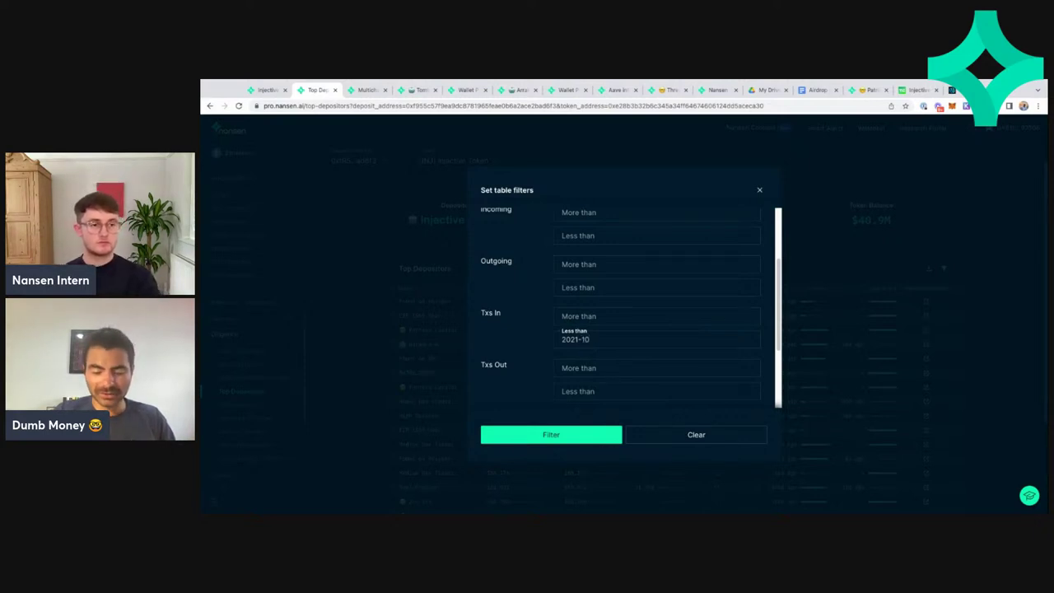
text(8)
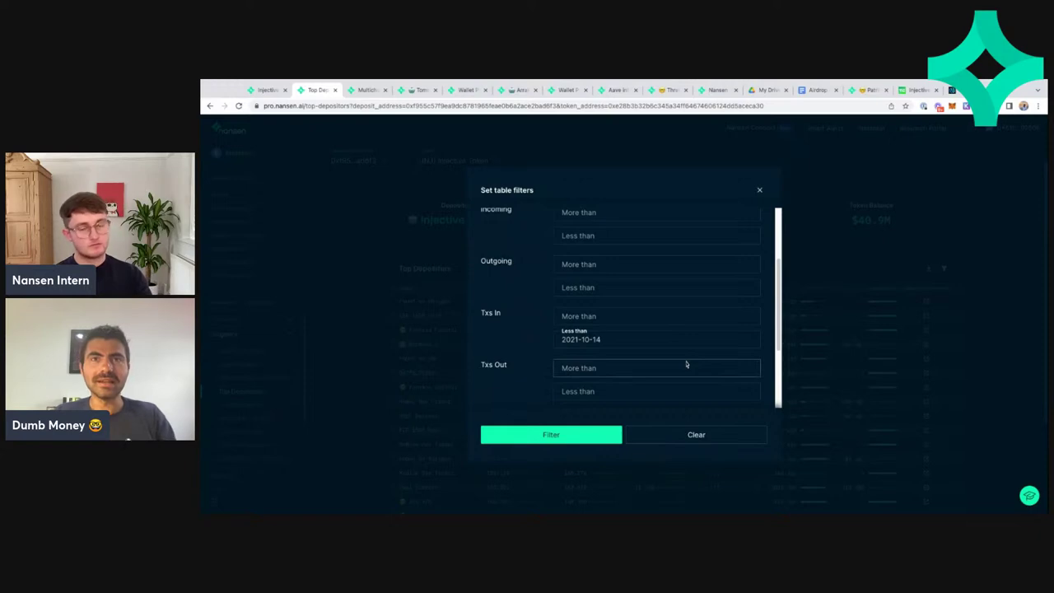
click(590, 441)
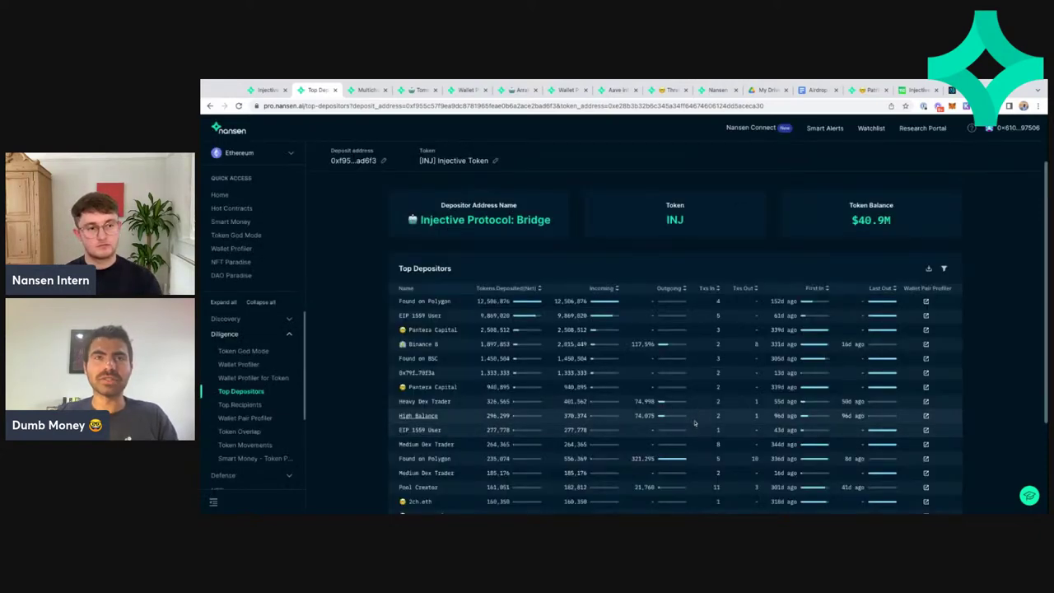
Try to filter the Top Depositors table by Txs In less than 2021-10-14
click(943, 270)
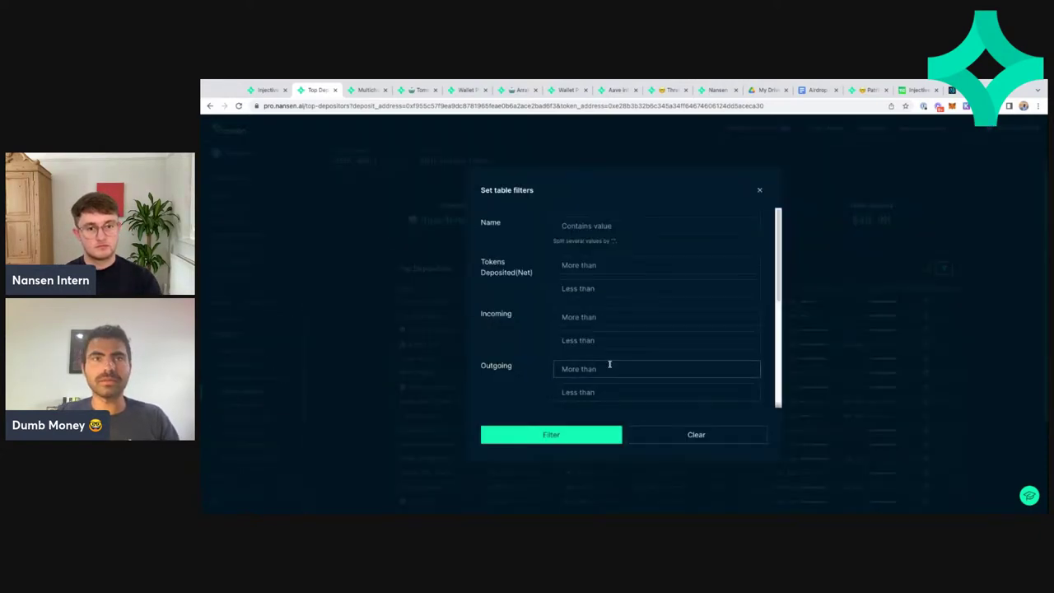
scroll(609, 366, down, 3)
scroll(613, 378, down, 1)
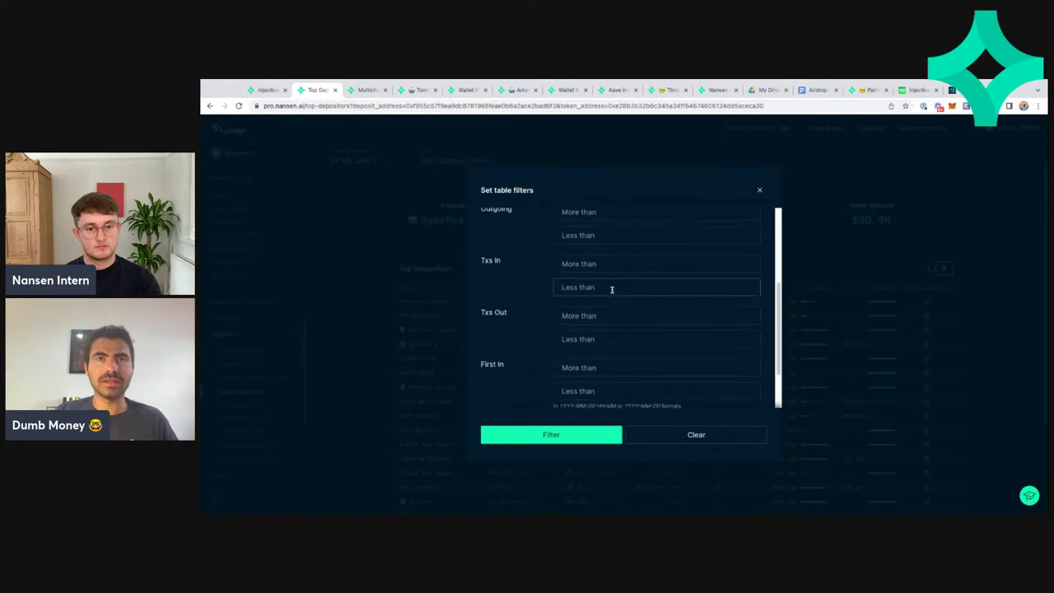
click(611, 289)
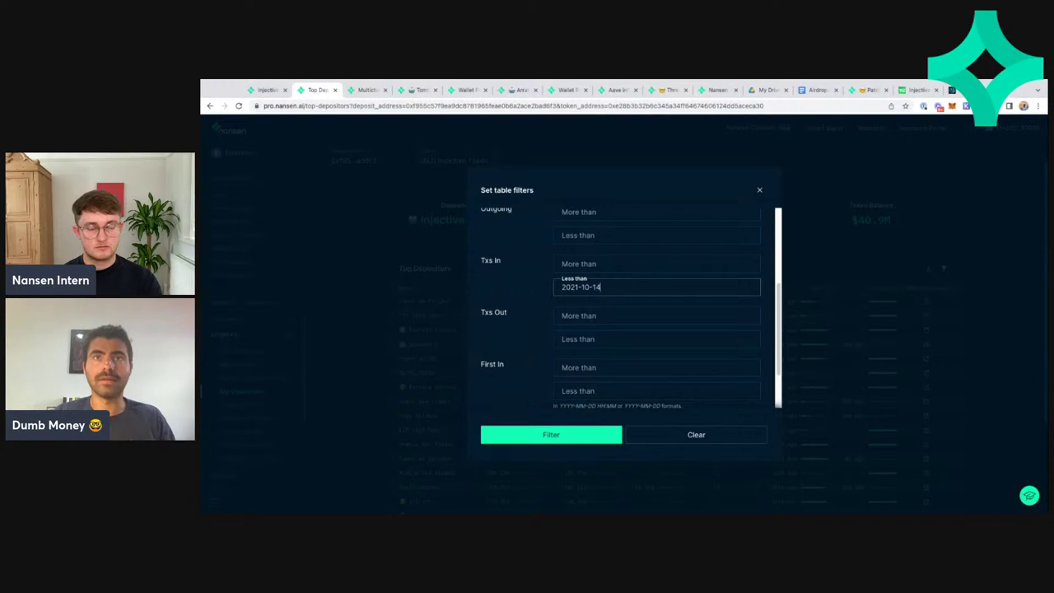
click(566, 438)
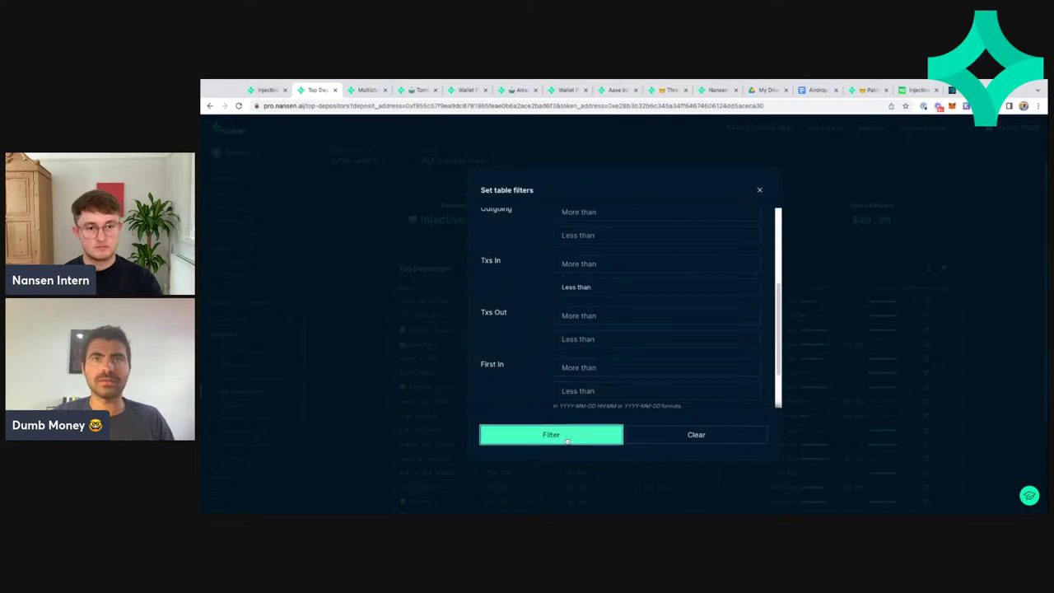
Filter the Top Depositors table to deposits with First In less than 2021-10-14
click(944, 271)
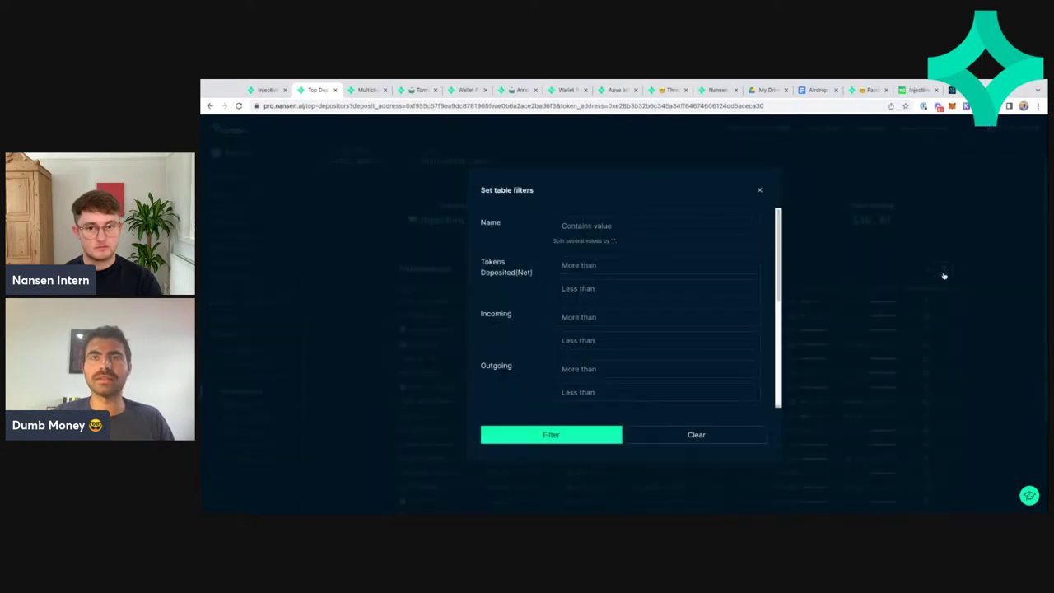
scroll(665, 336, down, 3)
scroll(664, 333, down, 1)
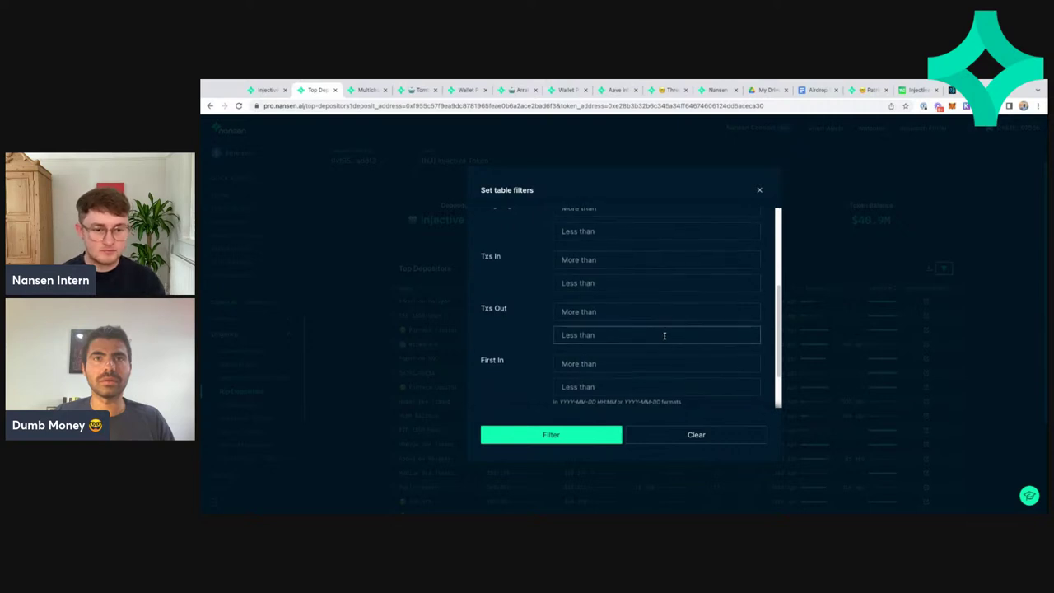
scroll(654, 329, down, 3)
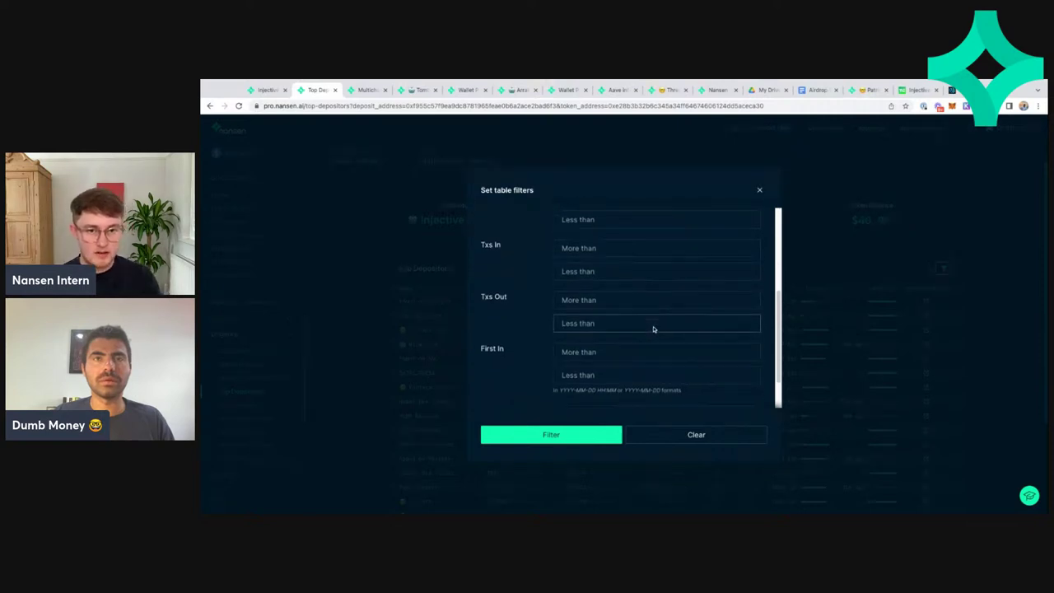
click(621, 328)
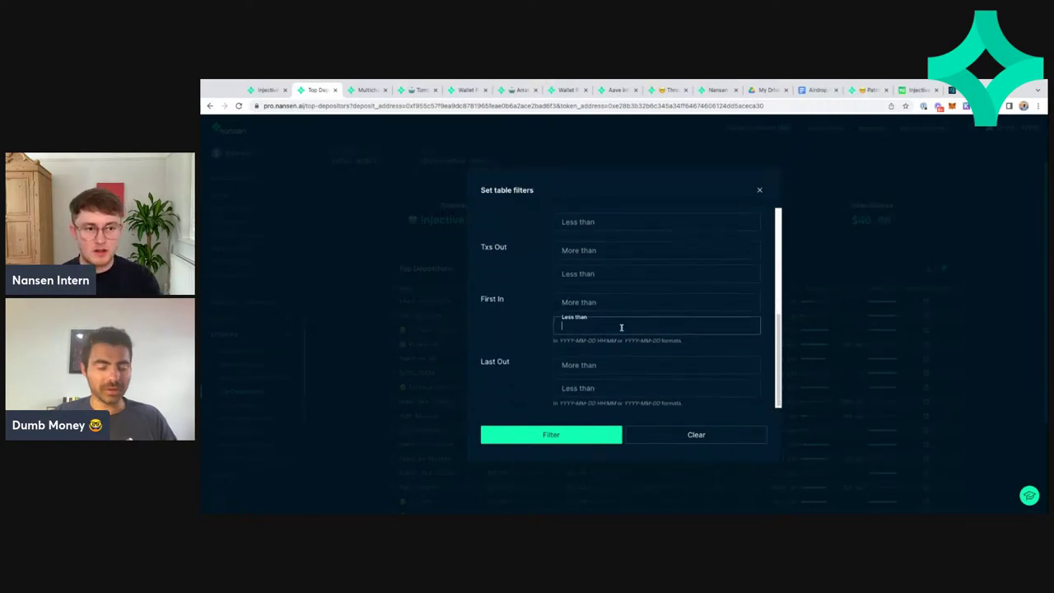
text(2021-10-14)
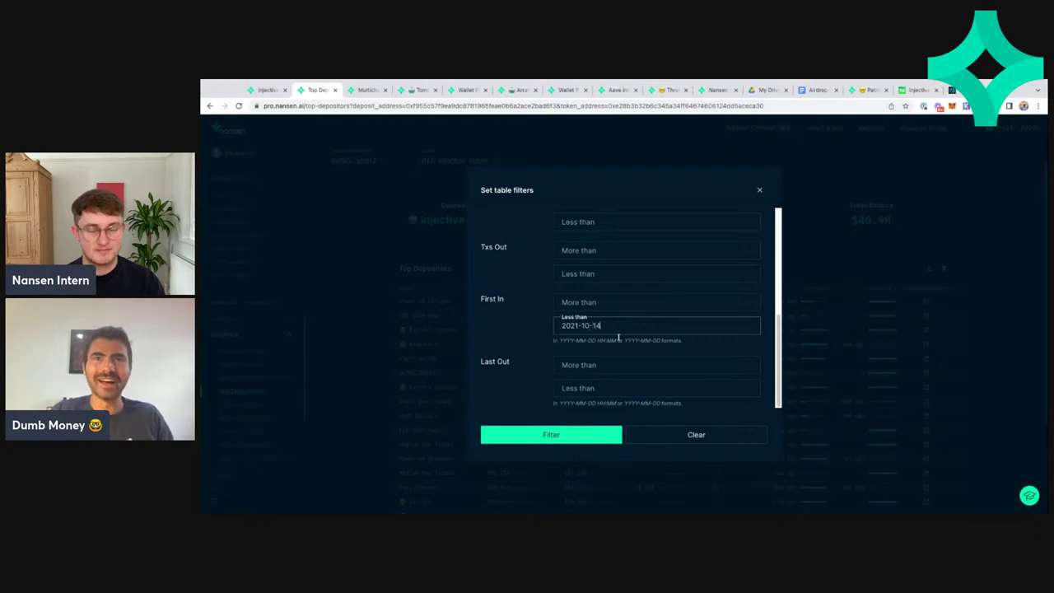
click(607, 443)
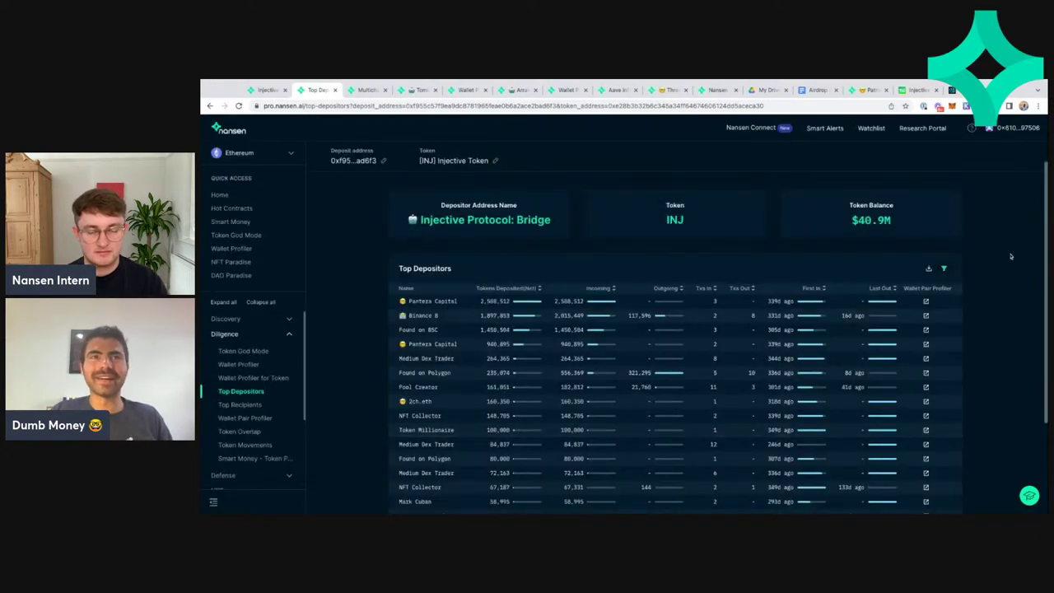
Examine the first page of filtered Top Depositors, comparing labelled wallets and their net INJ deposits
scroll(963, 303, down, 1)
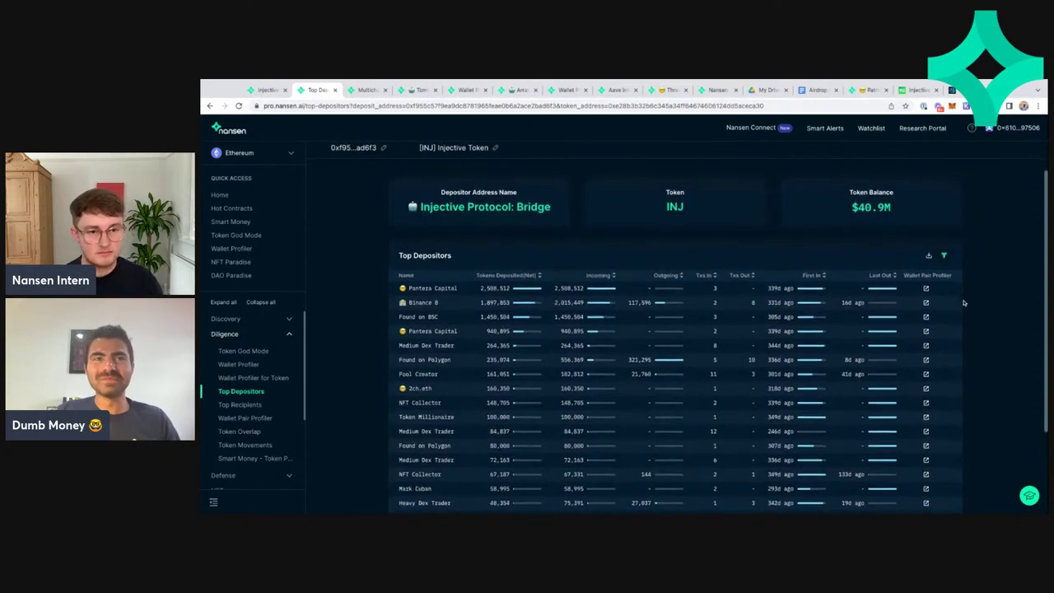
scroll(963, 302, down, 2)
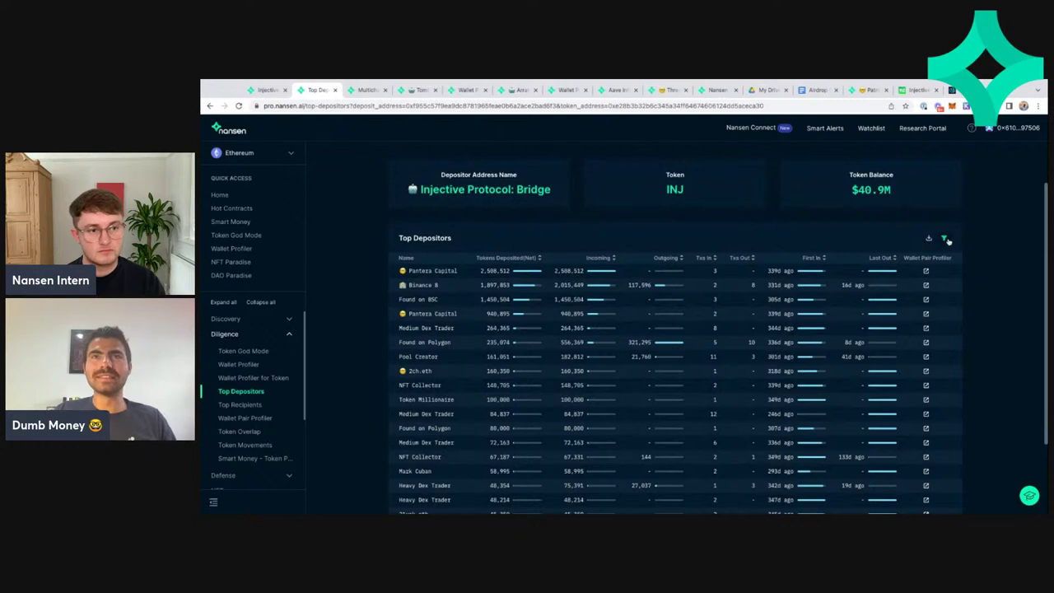
scroll(951, 245, up, 1)
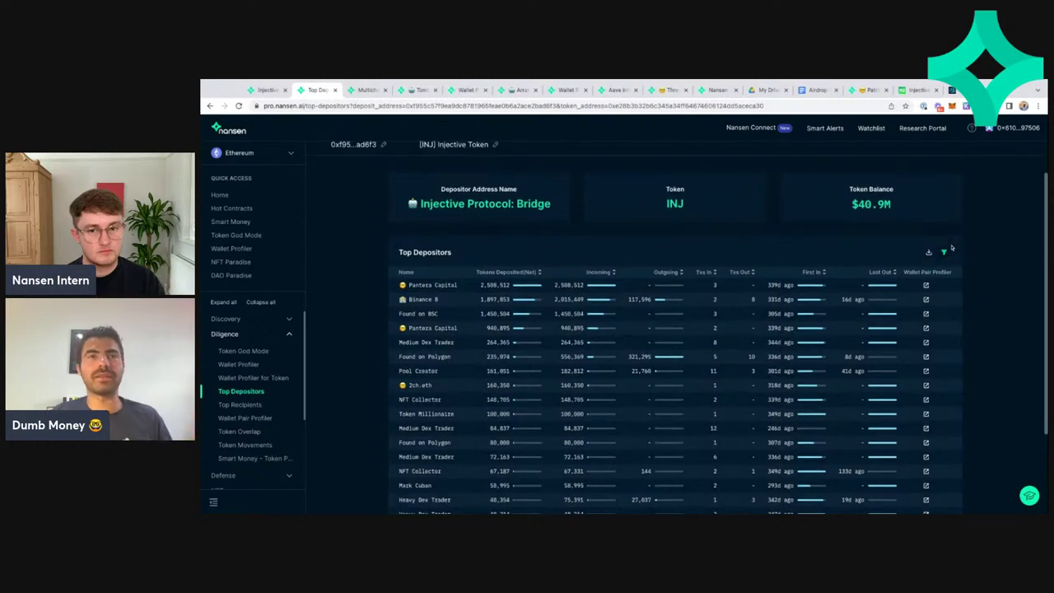
scroll(979, 283, down, 3)
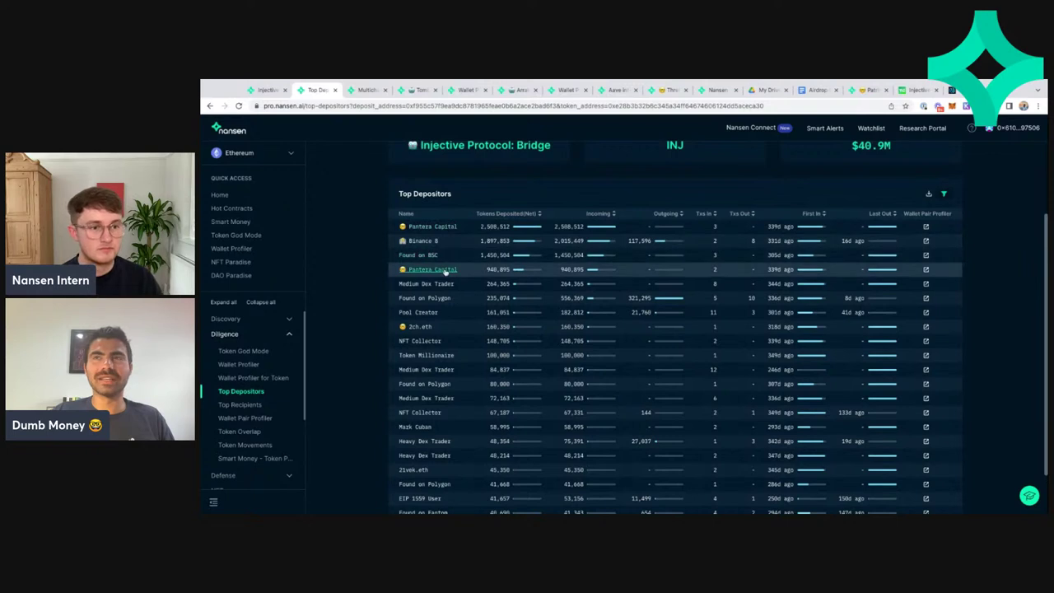
scroll(444, 239, down, 1)
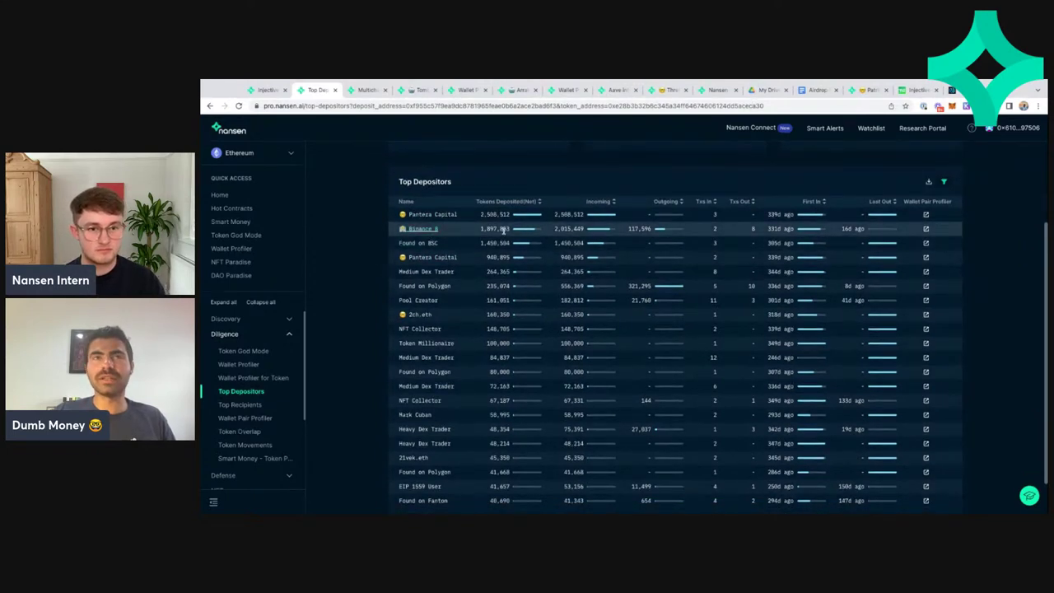
scroll(474, 243, down, 1)
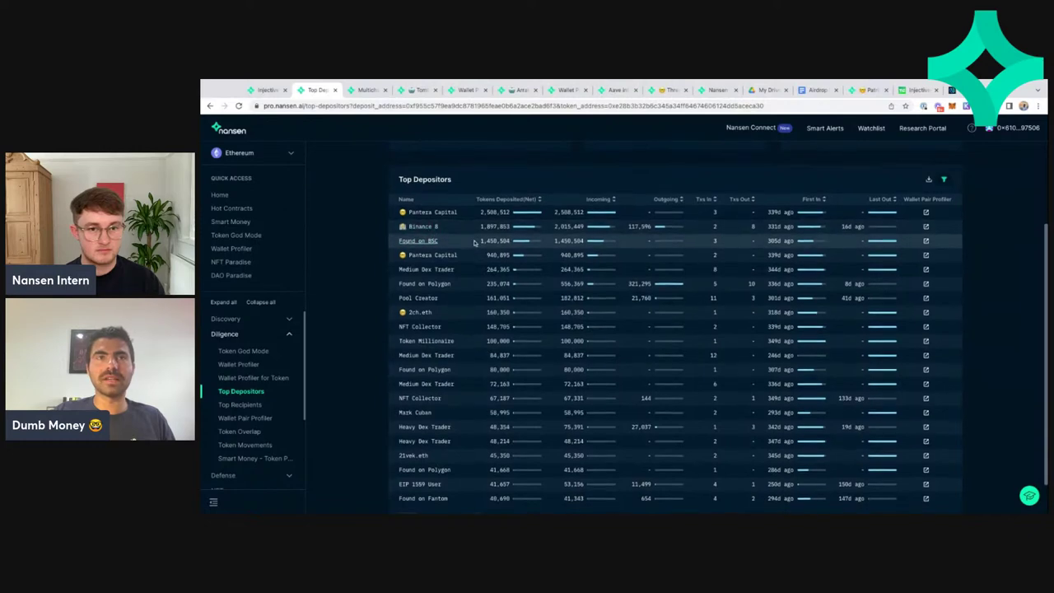
scroll(476, 247, down, 3)
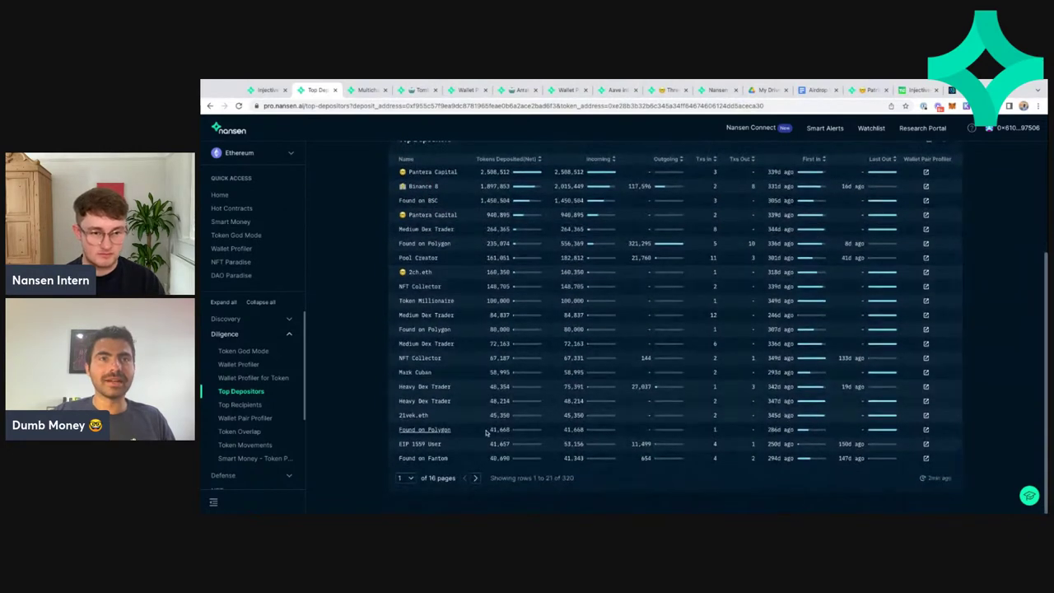
Page through the filtered depositor list up to page 6 and return to the first page
click(475, 478)
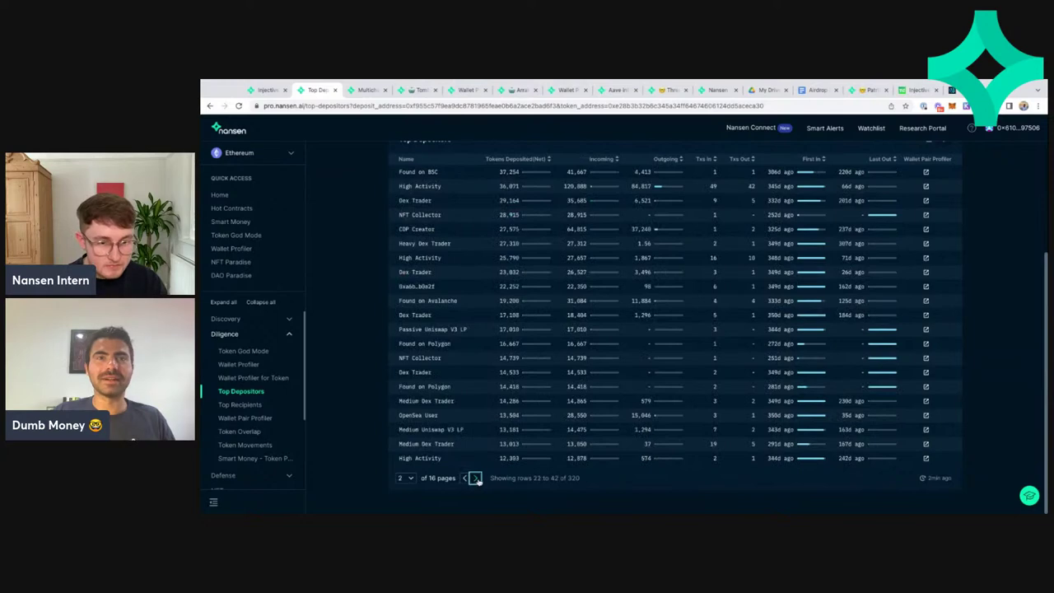
click(476, 478)
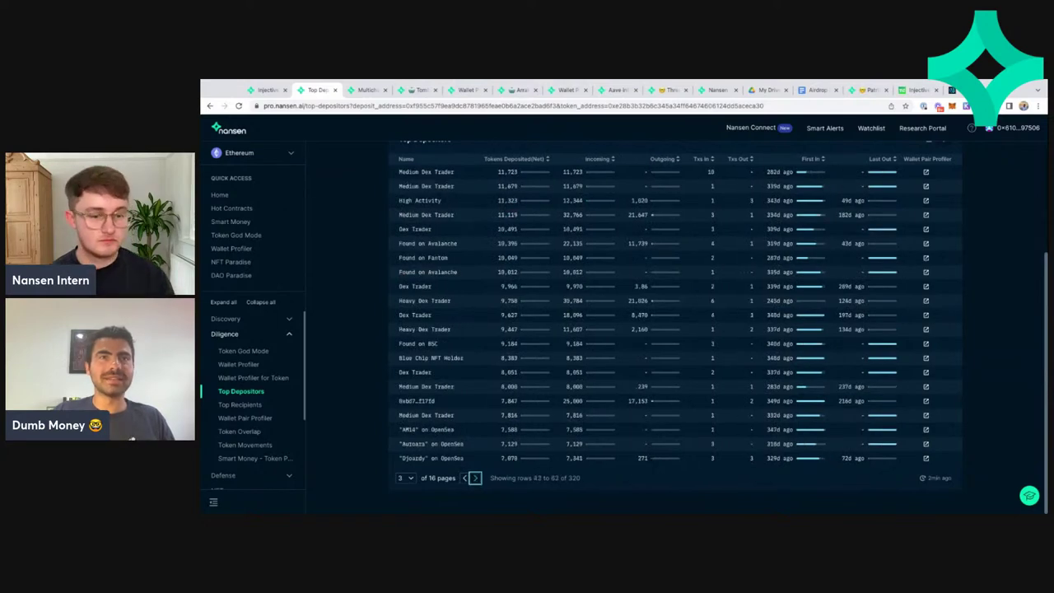
click(475, 478)
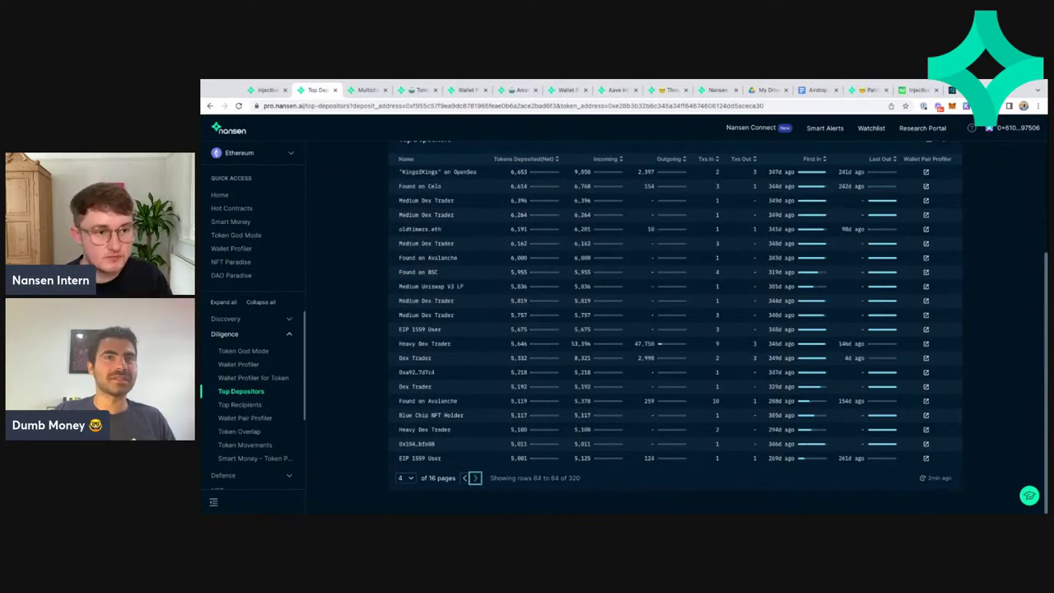
click(475, 479)
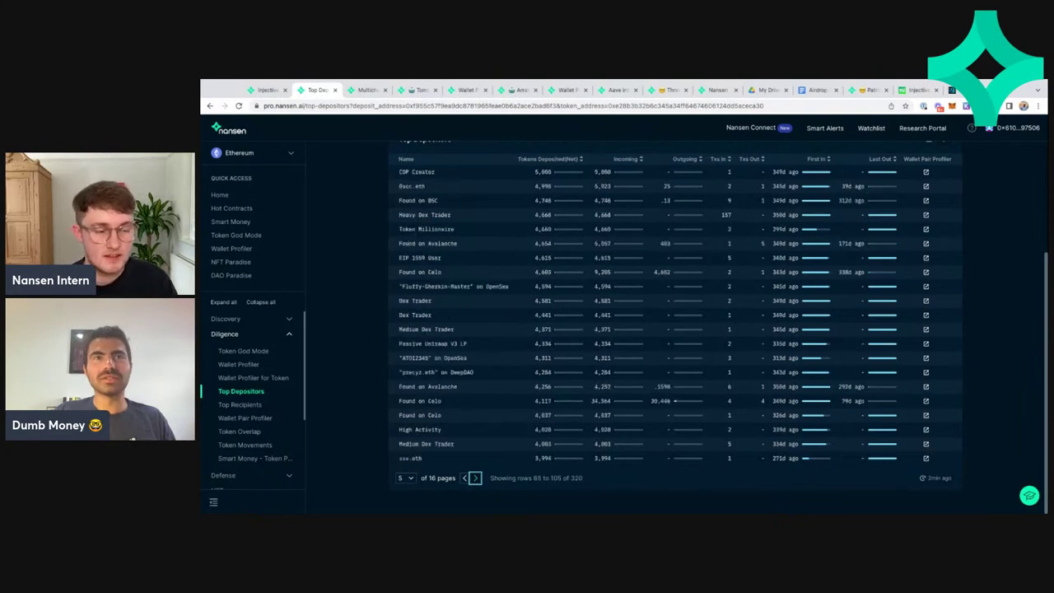
click(475, 479)
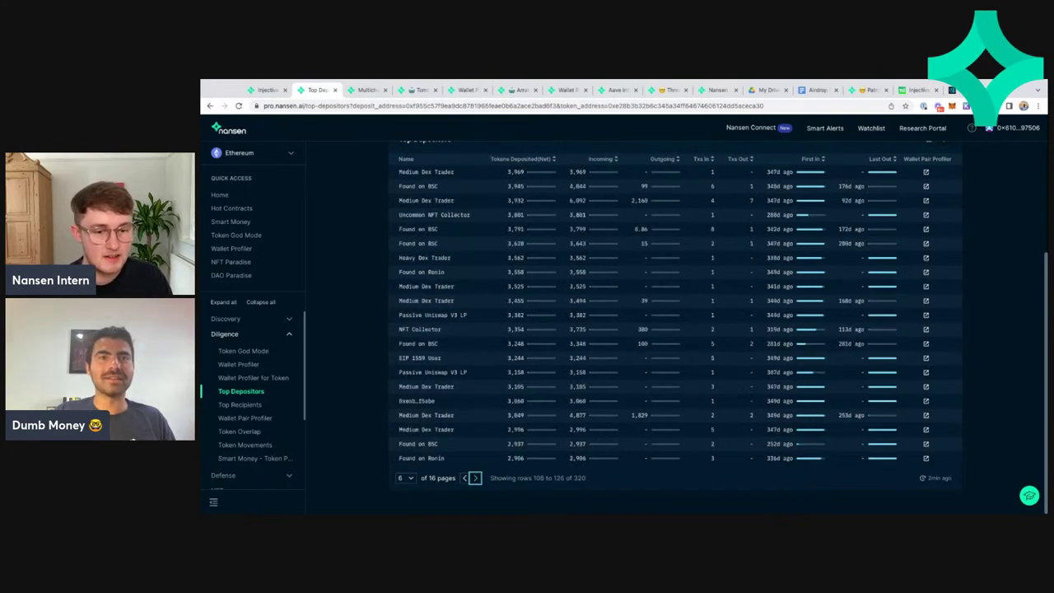
click(464, 478)
click(465, 478)
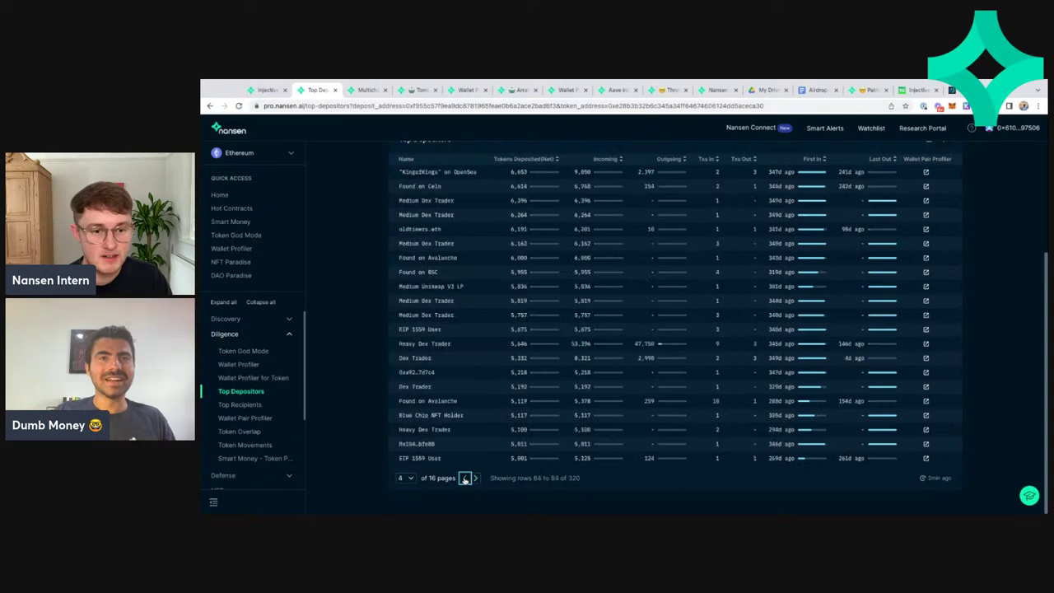
click(464, 478)
click(464, 478)
click(465, 478)
scroll(437, 313, up, 2)
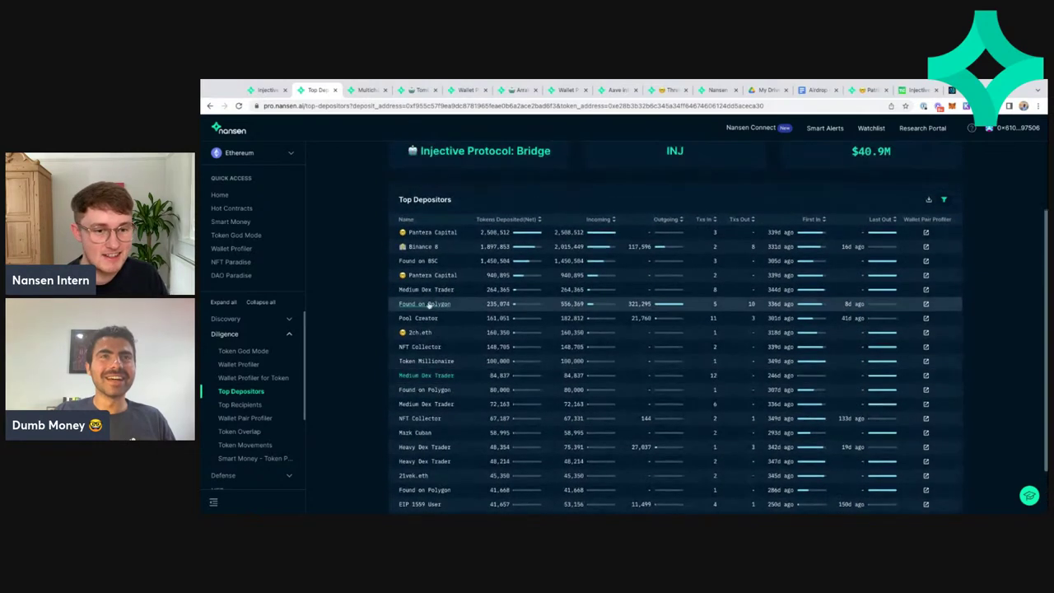
Open the Mark Cuban depositor in Wallet Profiler for Token and view its INJ profile
click(427, 433)
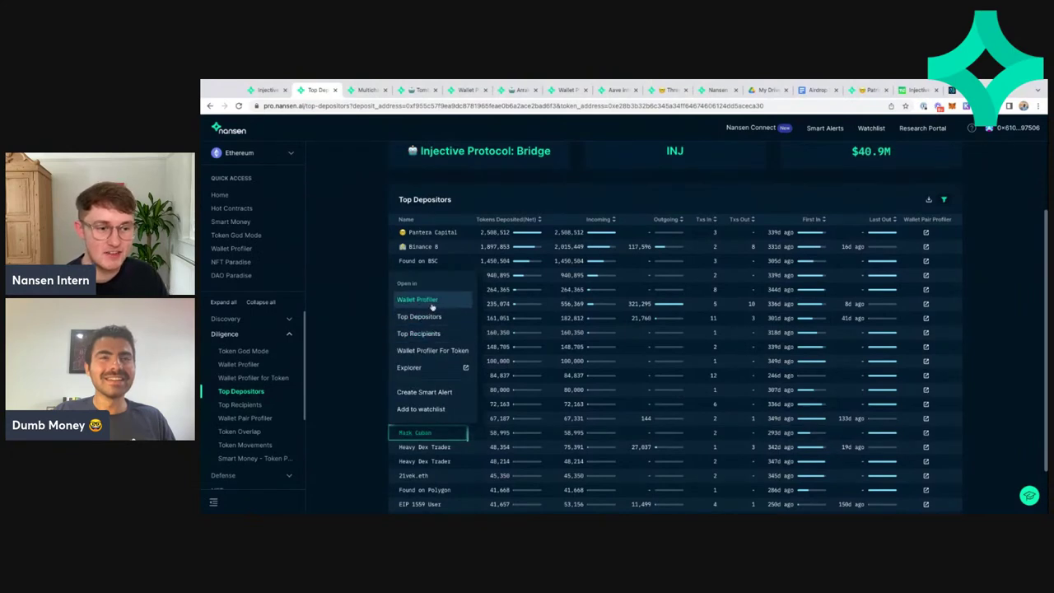
click(434, 351)
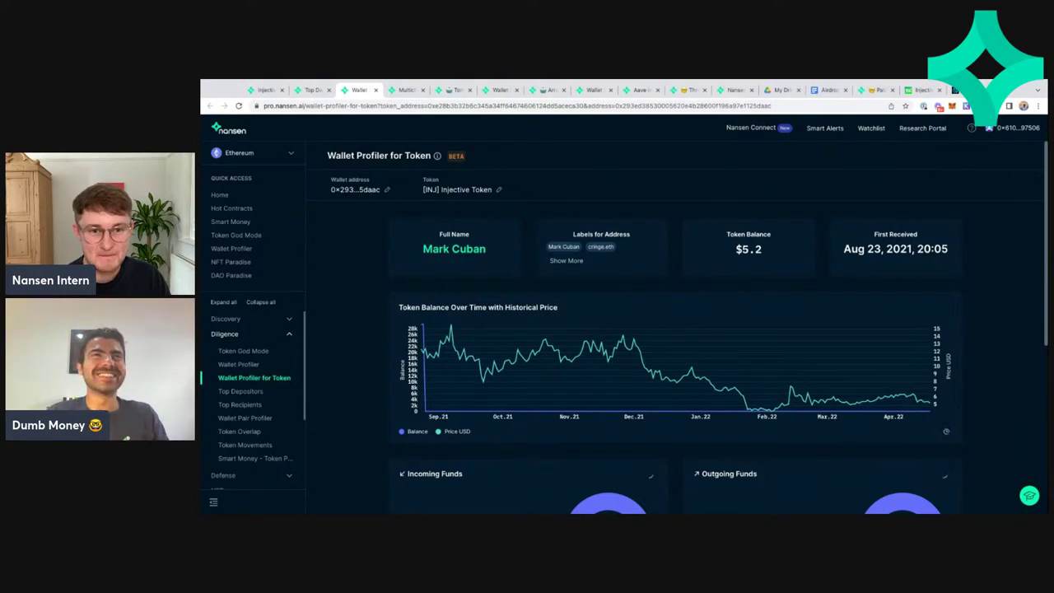
click(317, 91)
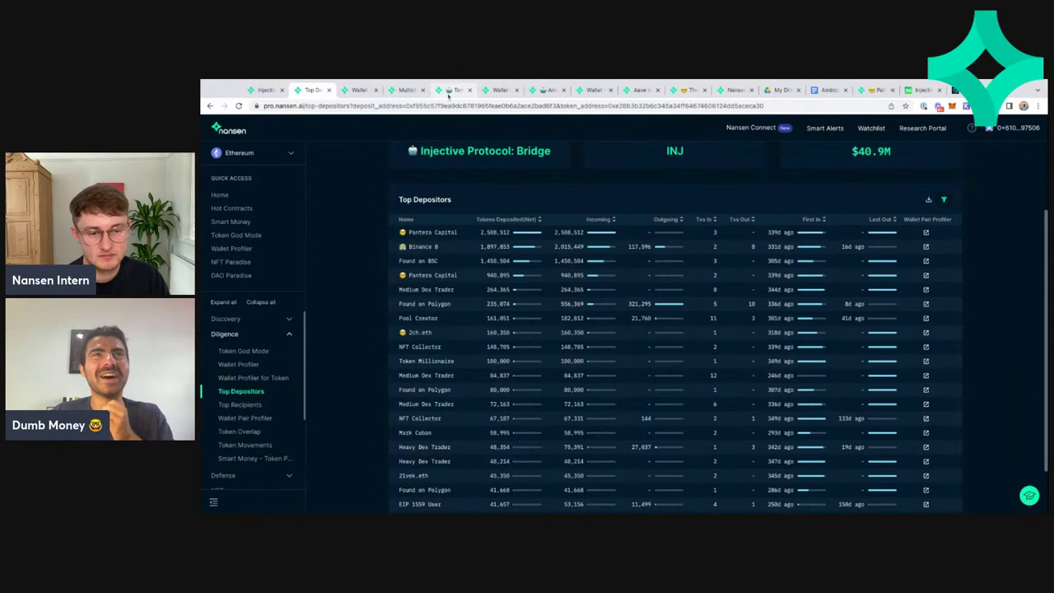
click(355, 90)
Check the wallet's Largest Token Transactions by time and its token balance, closing the profile when done
scroll(579, 225, down, 5)
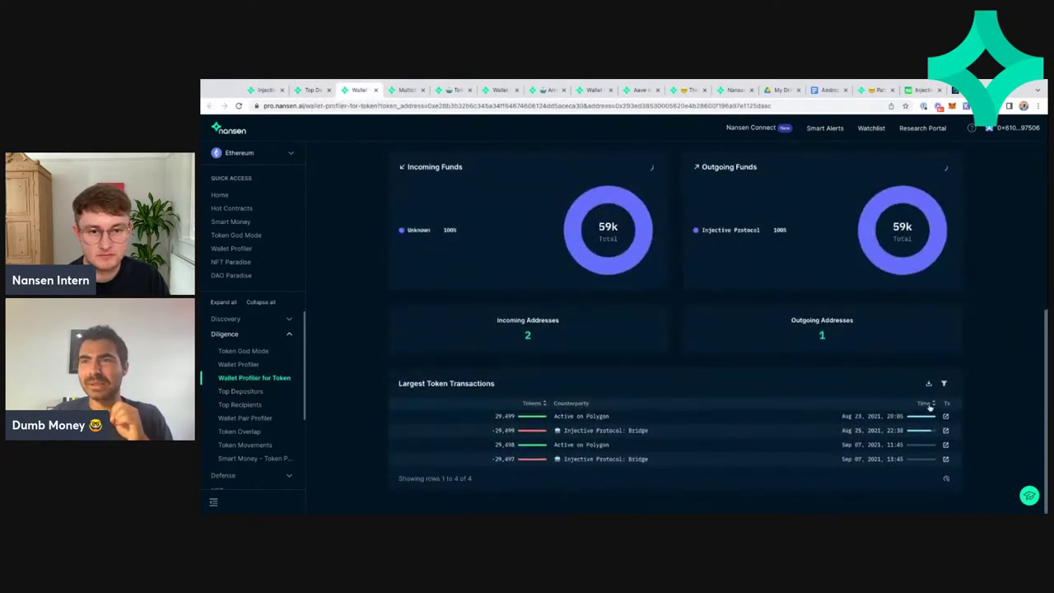
click(926, 403)
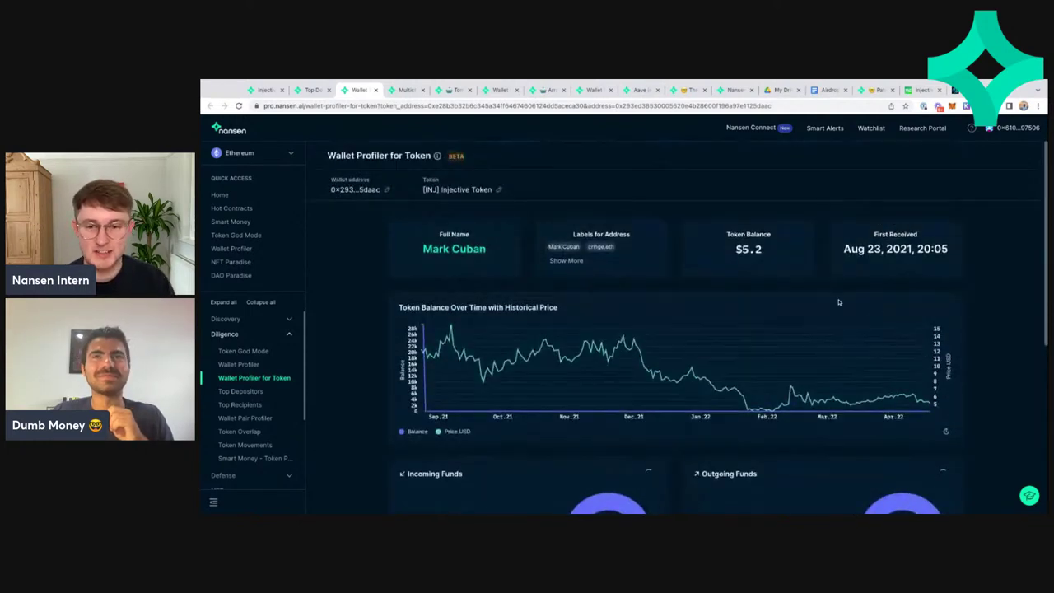
drag(762, 251, 735, 251)
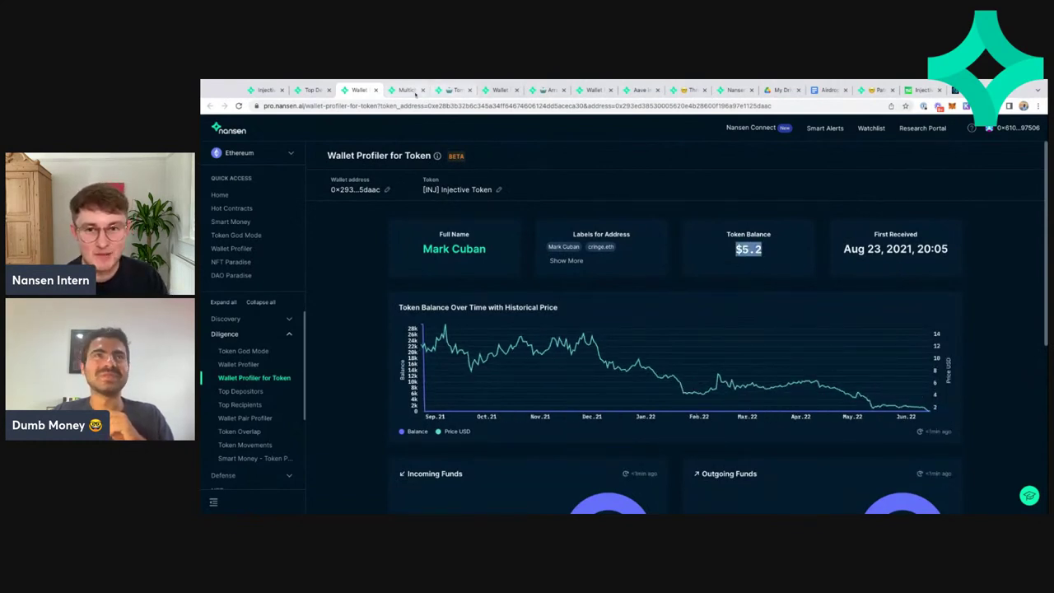
click(375, 91)
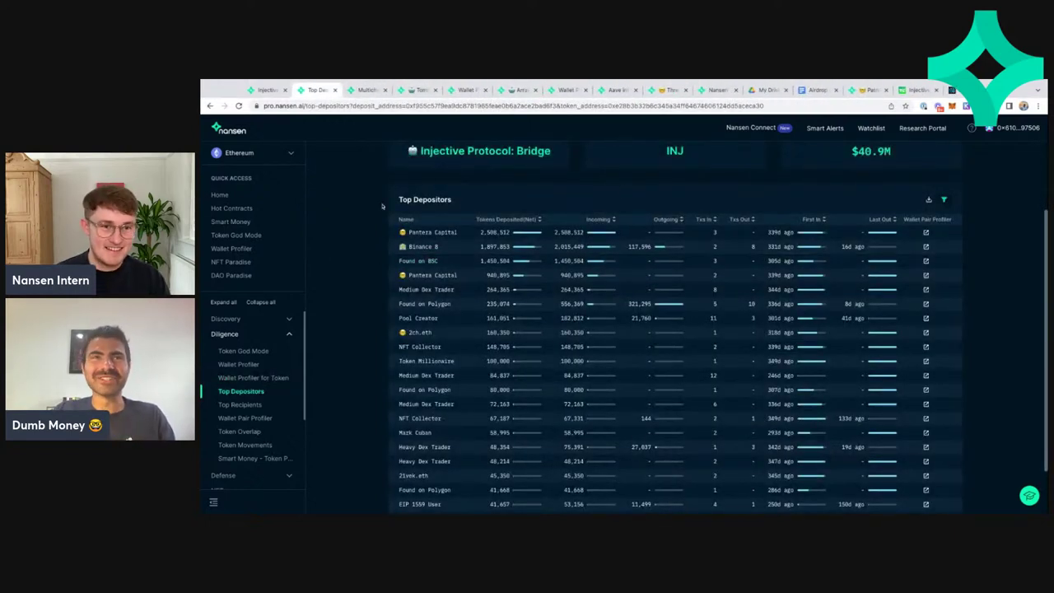
Open Token God Mode and show the token summary for [USDD] Decentralized USD
scroll(382, 207, up, 3)
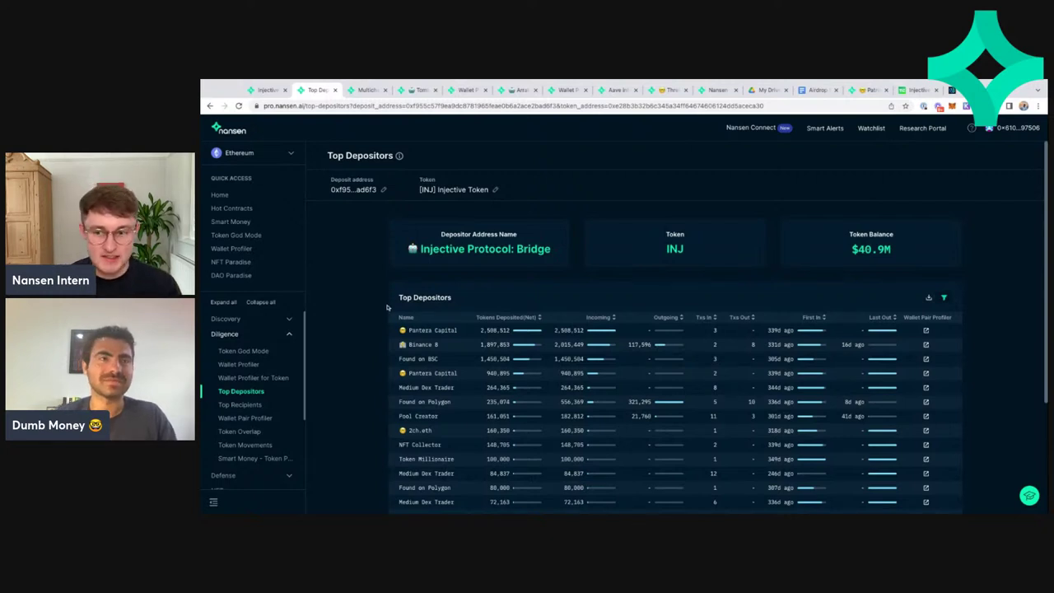
click(236, 234)
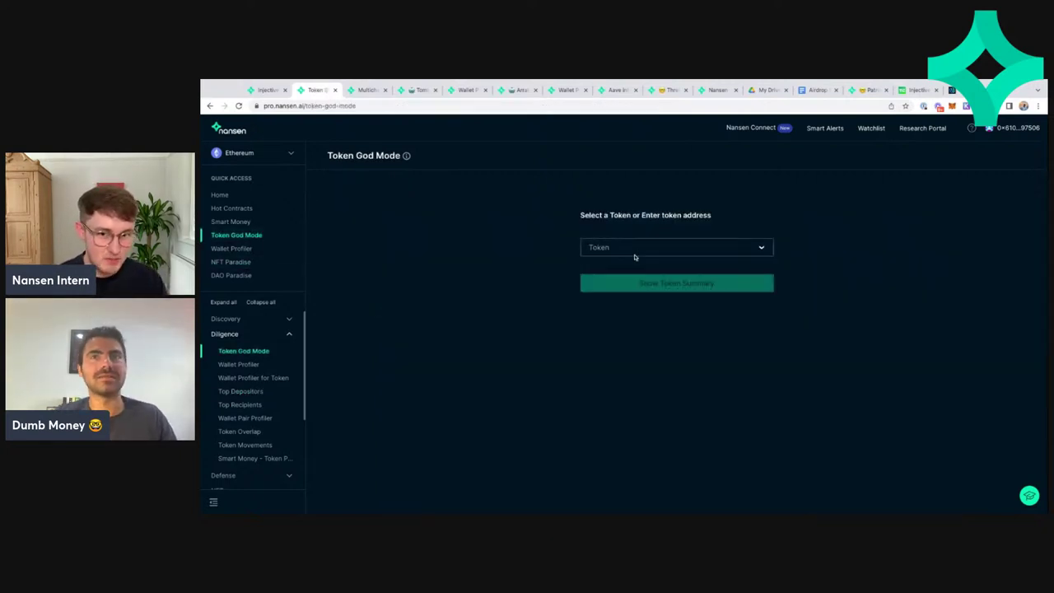
click(635, 251)
text(usdd)
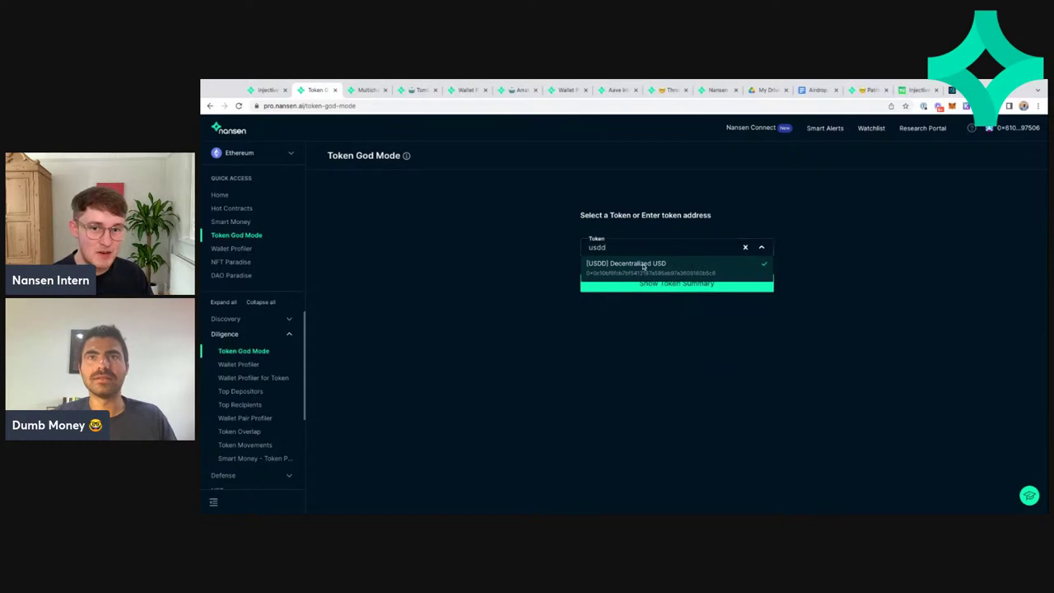
click(643, 265)
click(651, 284)
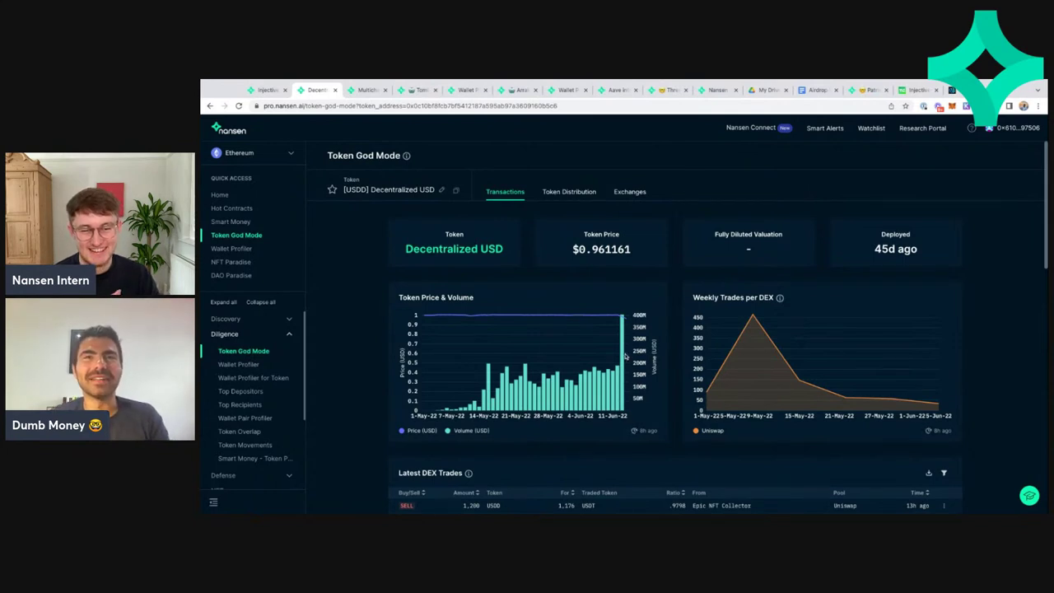
Review USDD's price and volume history, and inspect its smart money holdings for 15 June in the Token Distribution view
mouse_move(623, 355)
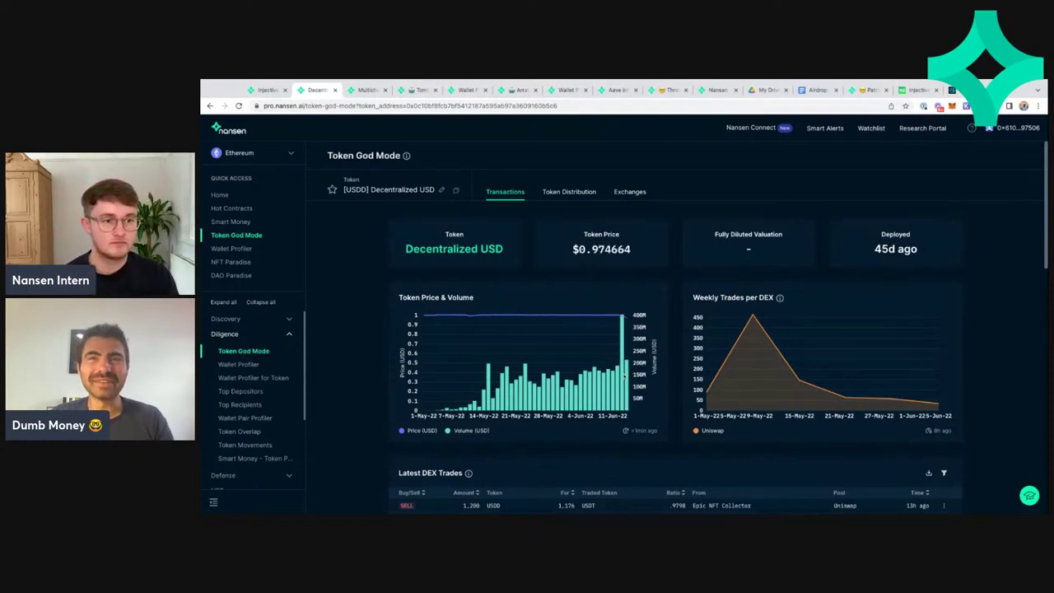
mouse_move(623, 376)
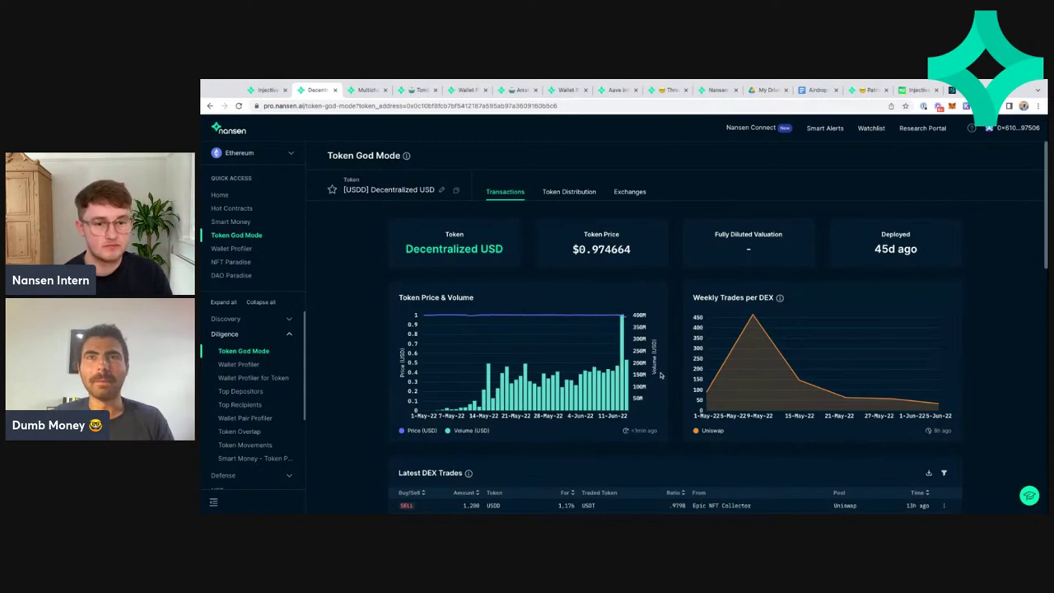
scroll(660, 373, down, 2)
scroll(660, 373, up, 2)
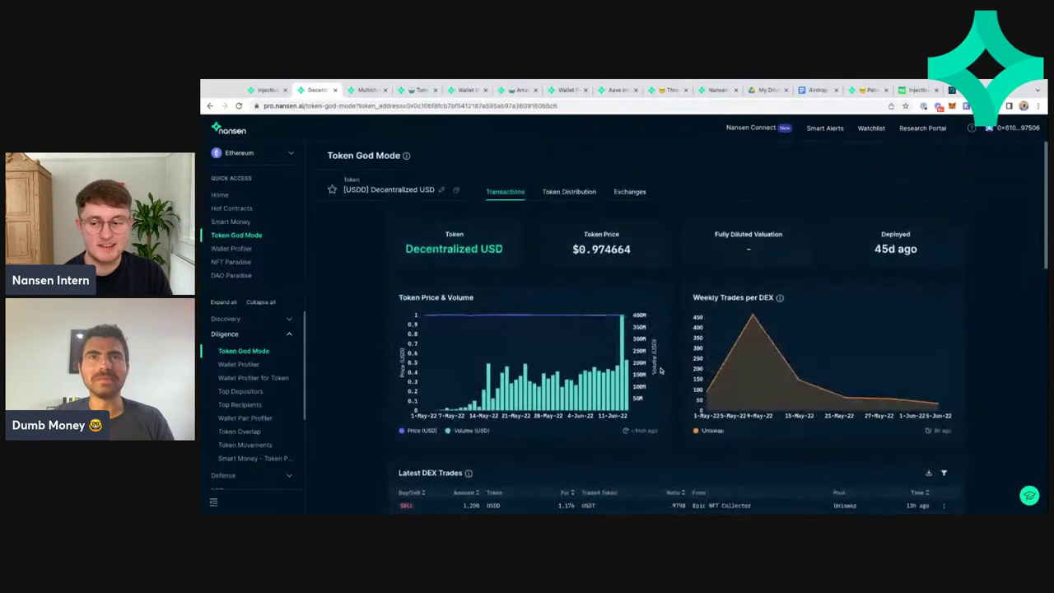
click(571, 194)
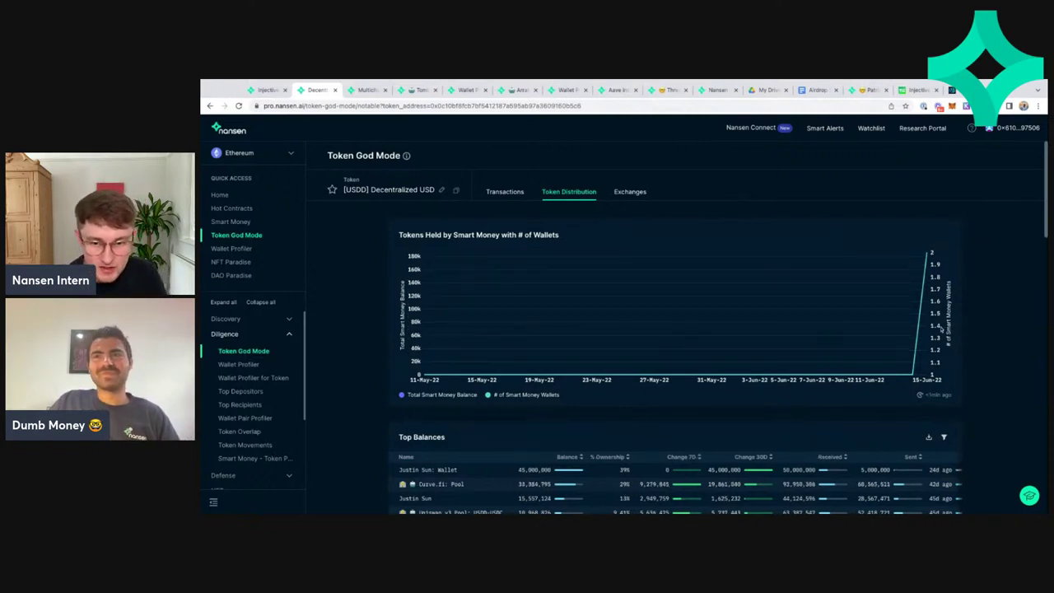
mouse_move(915, 349)
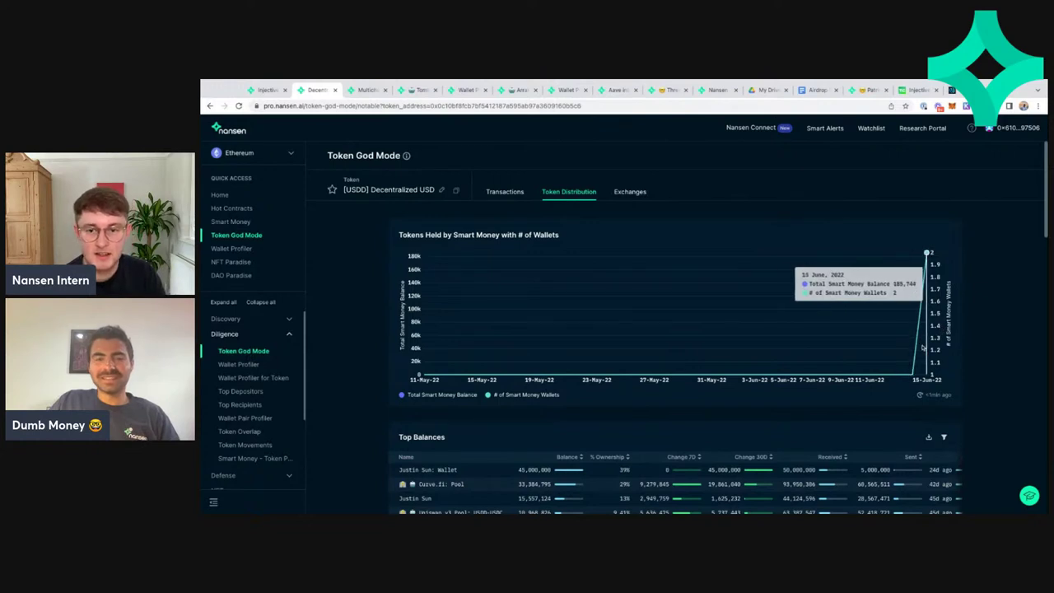
Compare the ownership percentages of the two Justin Sun wallets in USDD's Top Balances
scroll(816, 357, down, 3)
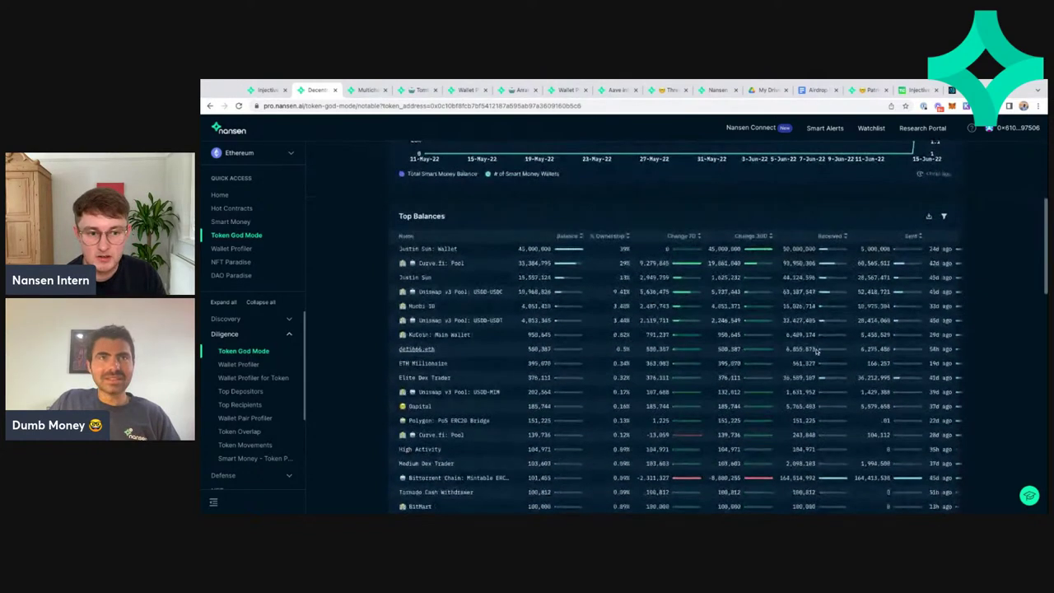
double_click(613, 247)
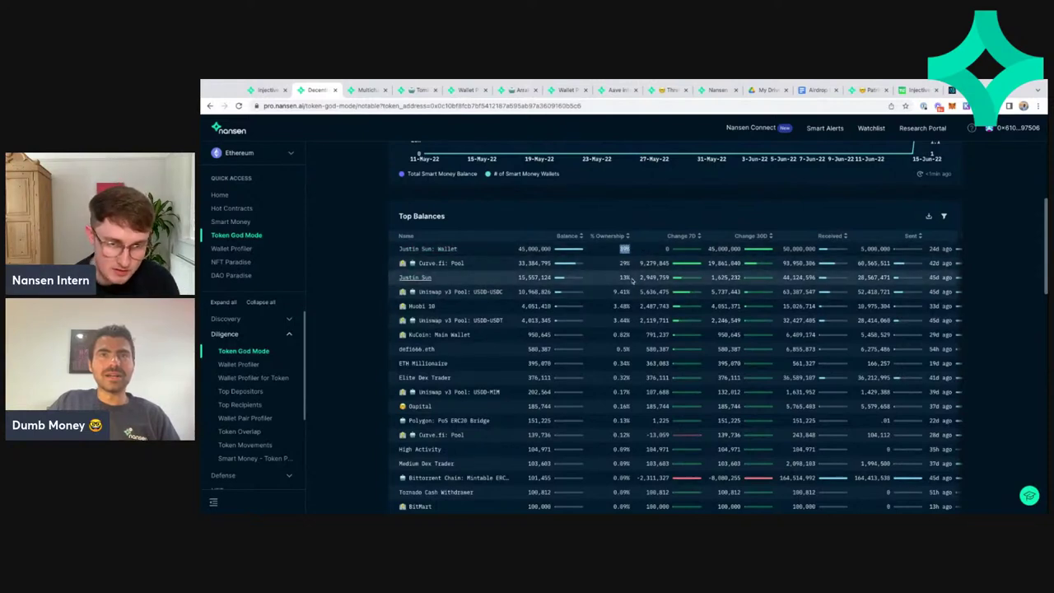
double_click(628, 278)
click(631, 278)
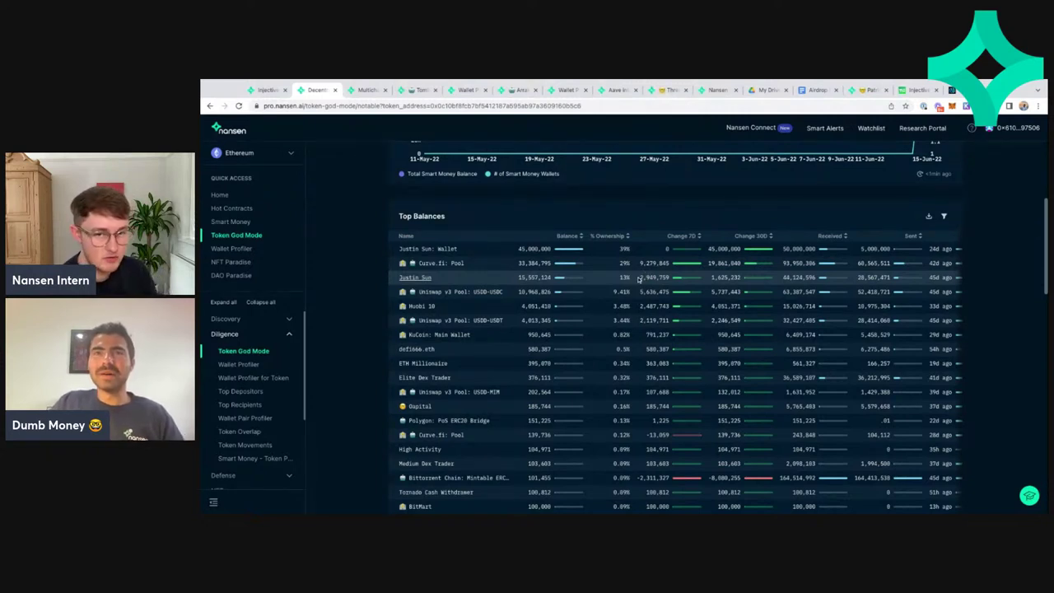
double_click(622, 248)
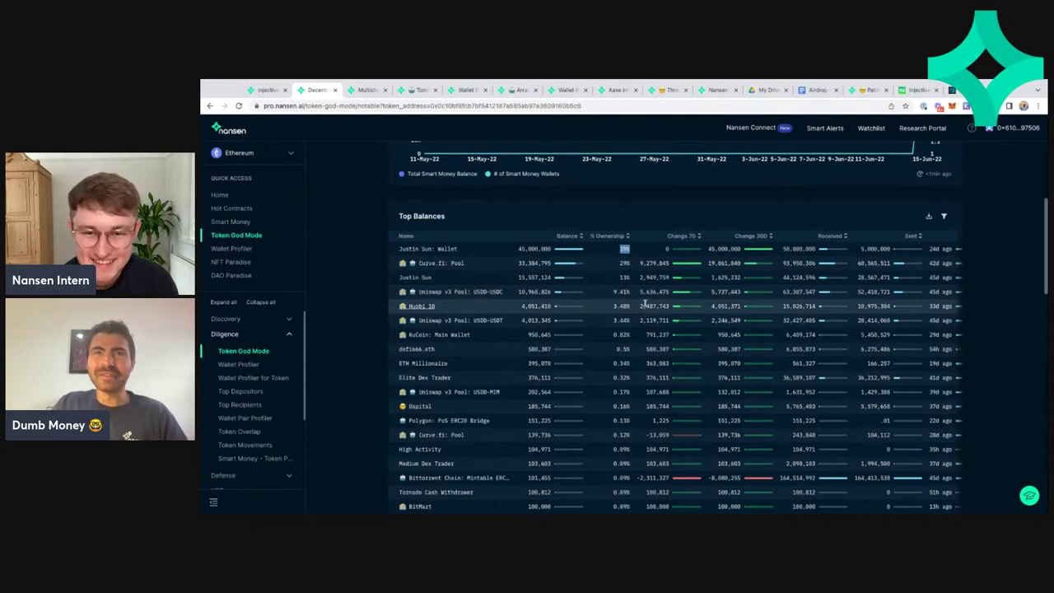
click(637, 215)
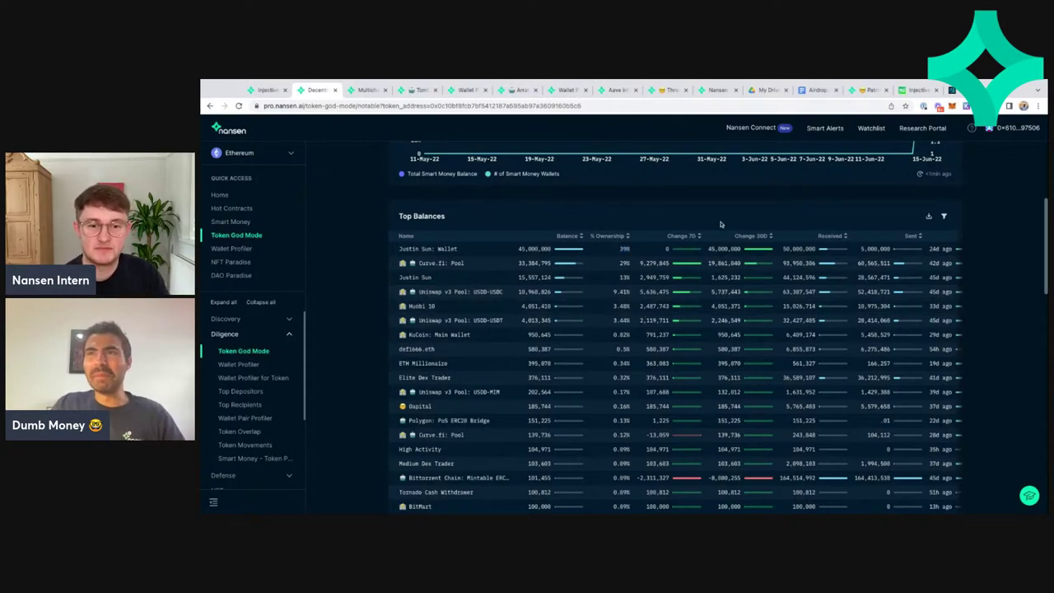
scroll(721, 224, up, 5)
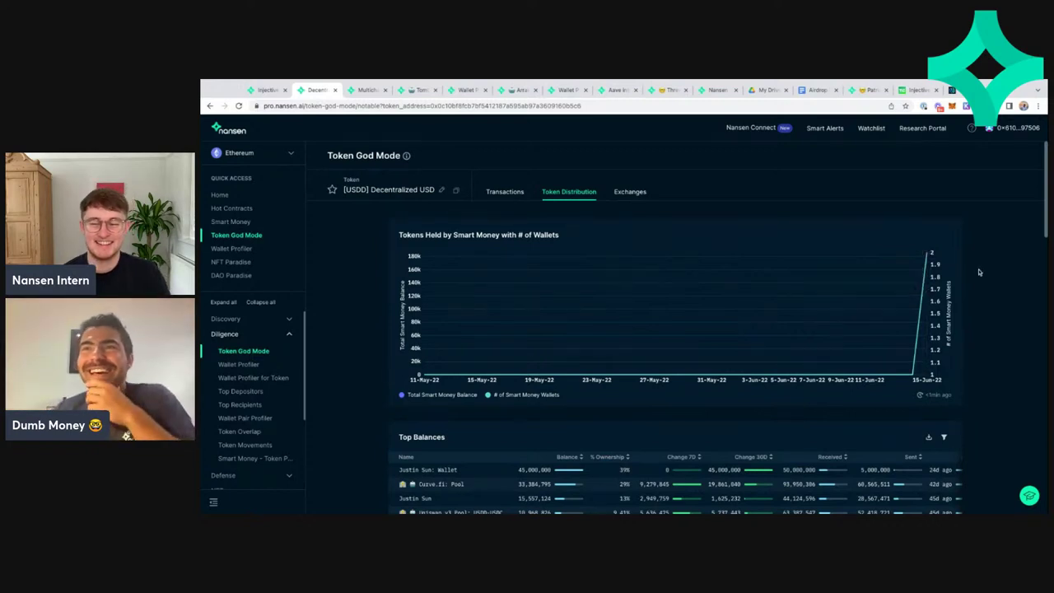
Find the smart money holder Oapital in USDD's Top Balances and open it in Wallet Profiler for Token
scroll(979, 272, down, 2)
scroll(979, 272, down, 5)
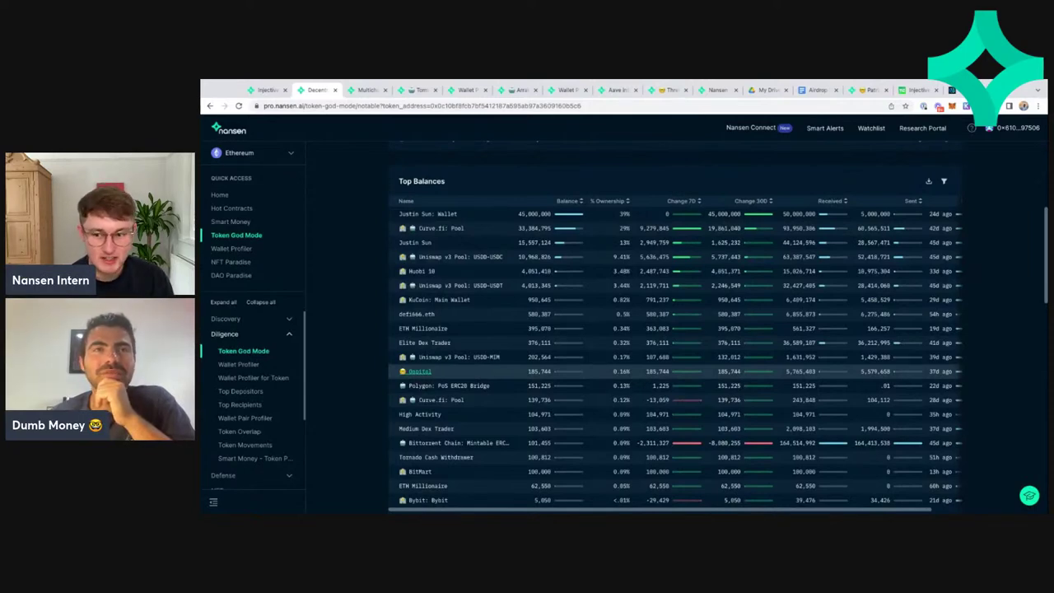
scroll(570, 329, down, 2)
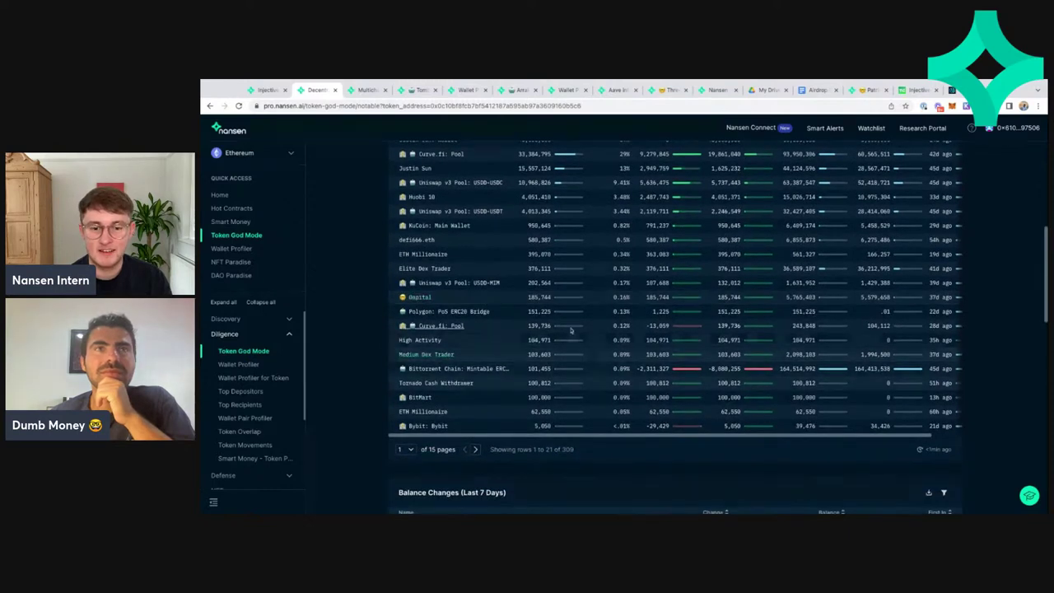
click(391, 300)
click(393, 299)
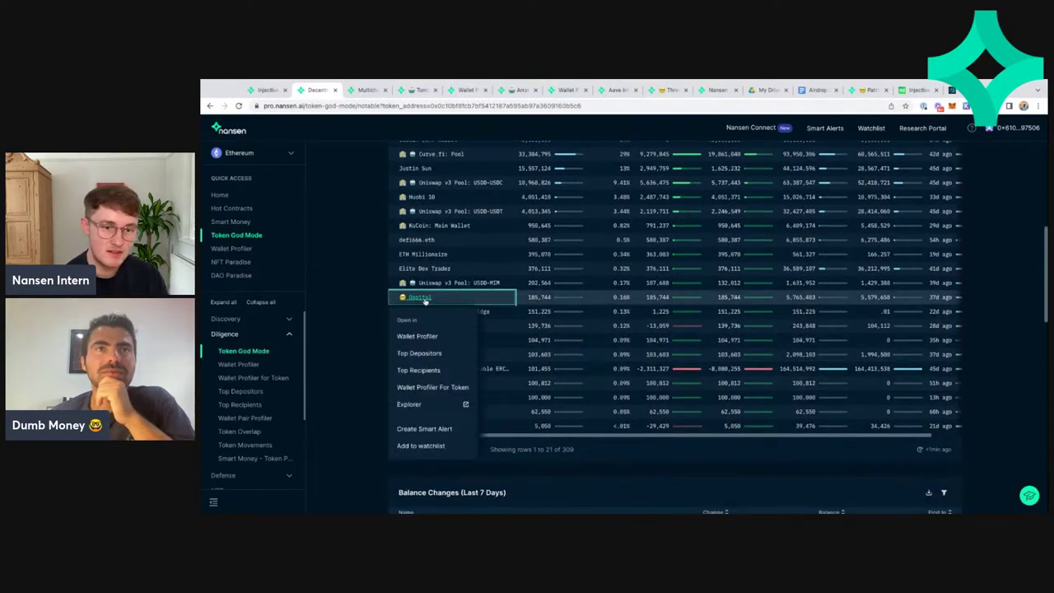
click(461, 384)
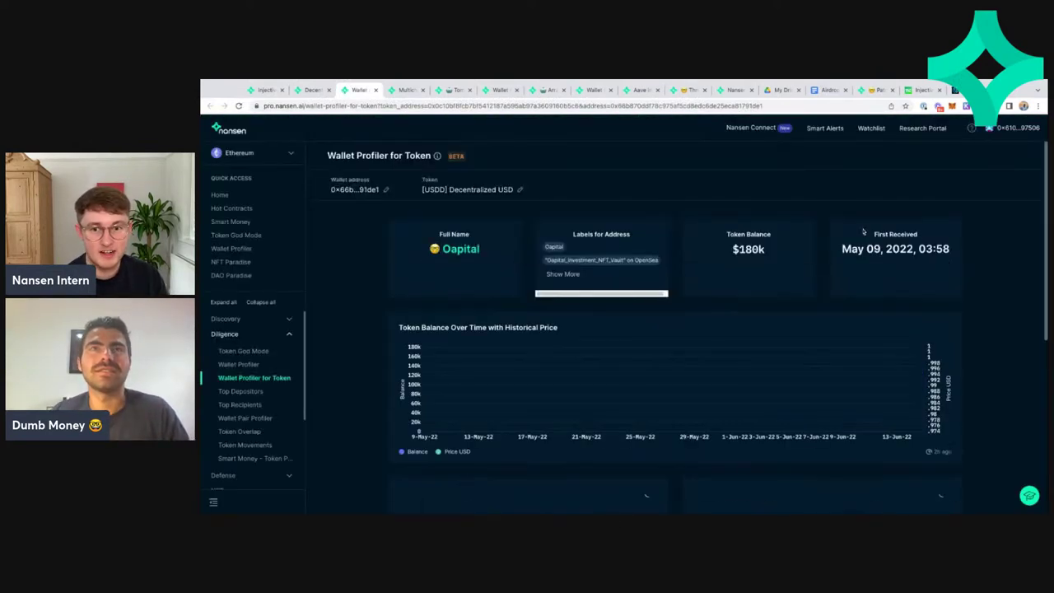
Examine Oapital's USDD balance over time together with its incoming and outgoing funds
scroll(992, 336, down, 4)
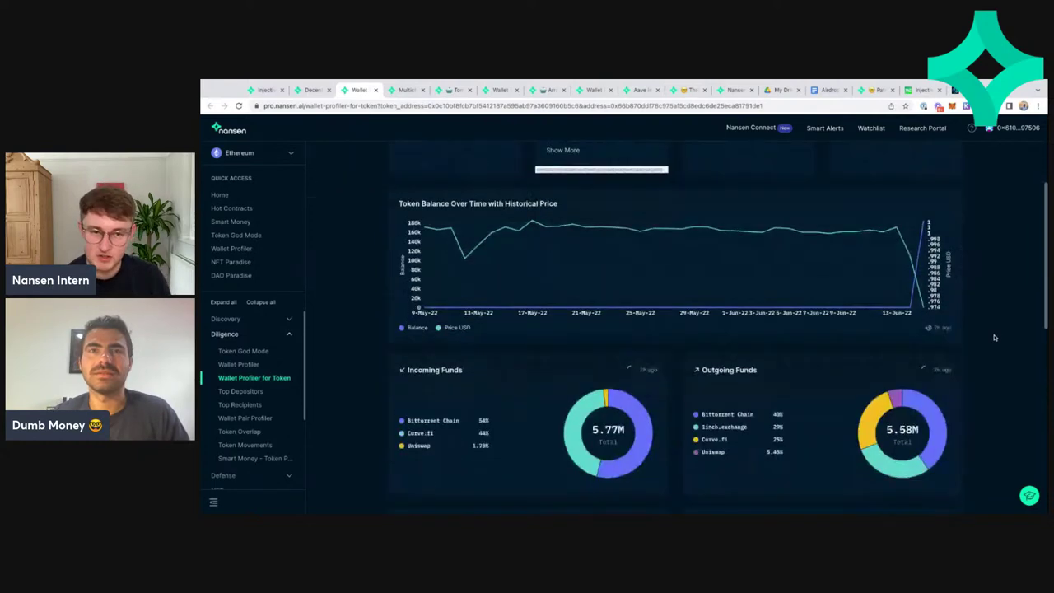
scroll(992, 336, up, 4)
scroll(996, 334, down, 1)
scroll(997, 333, down, 3)
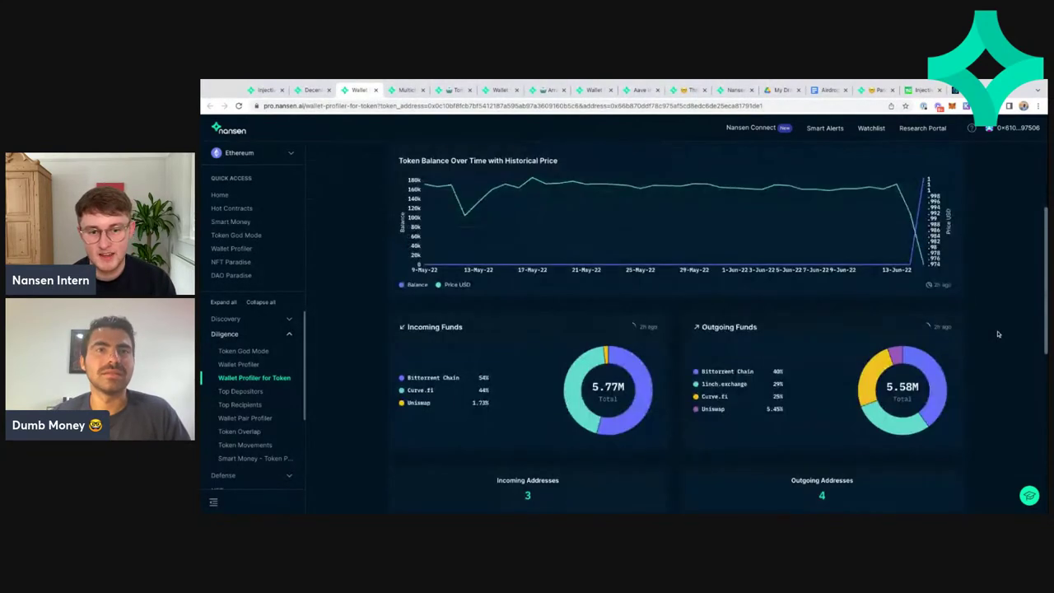
scroll(998, 333, down, 3)
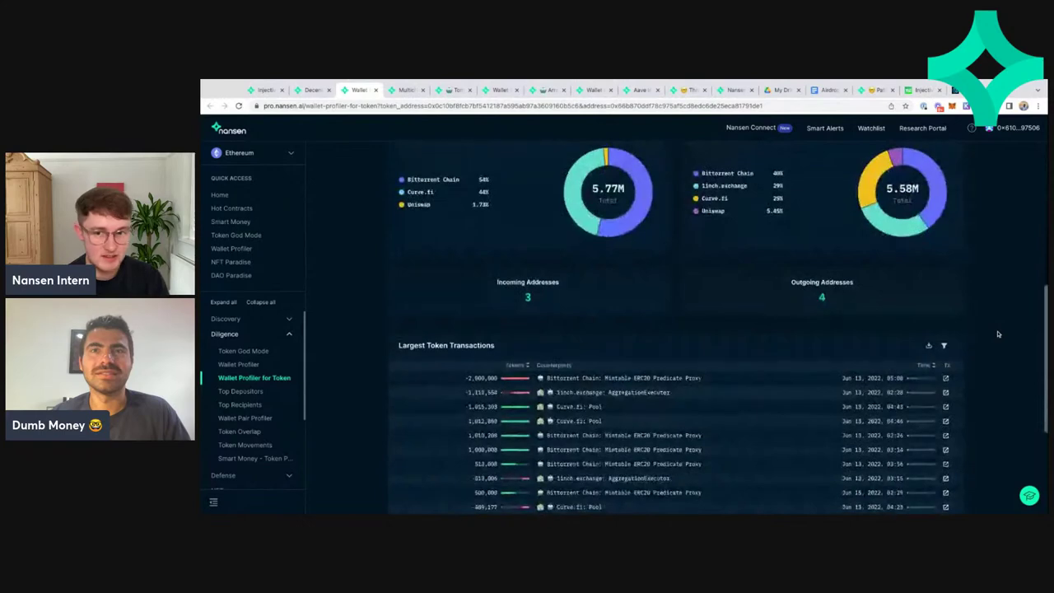
Review Oapital's Largest Token Transactions by time, checking page 2 and returning to page 1
scroll(982, 293, down, 2)
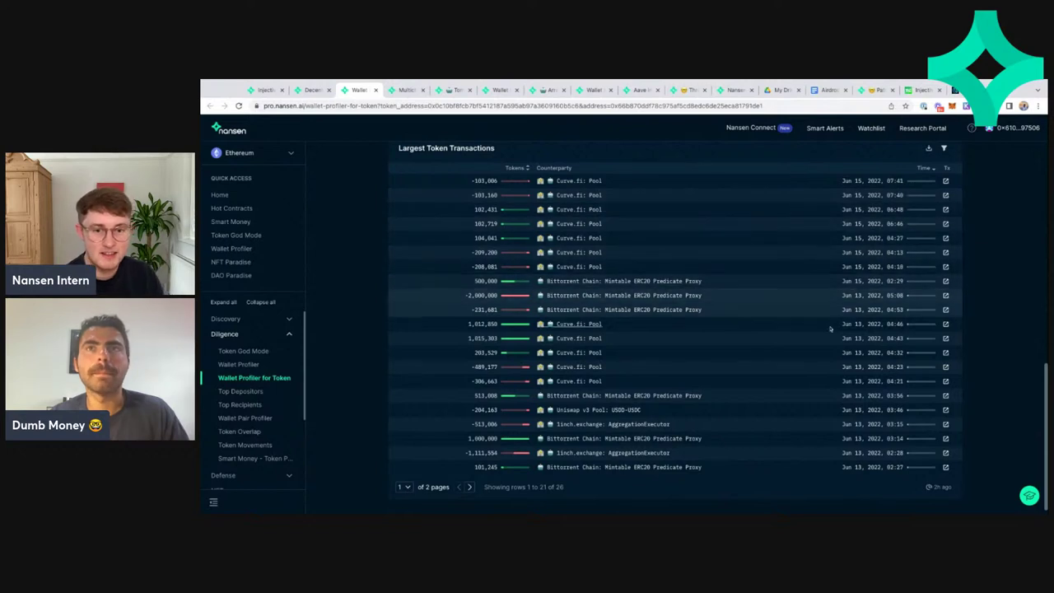
scroll(728, 387, down, 1)
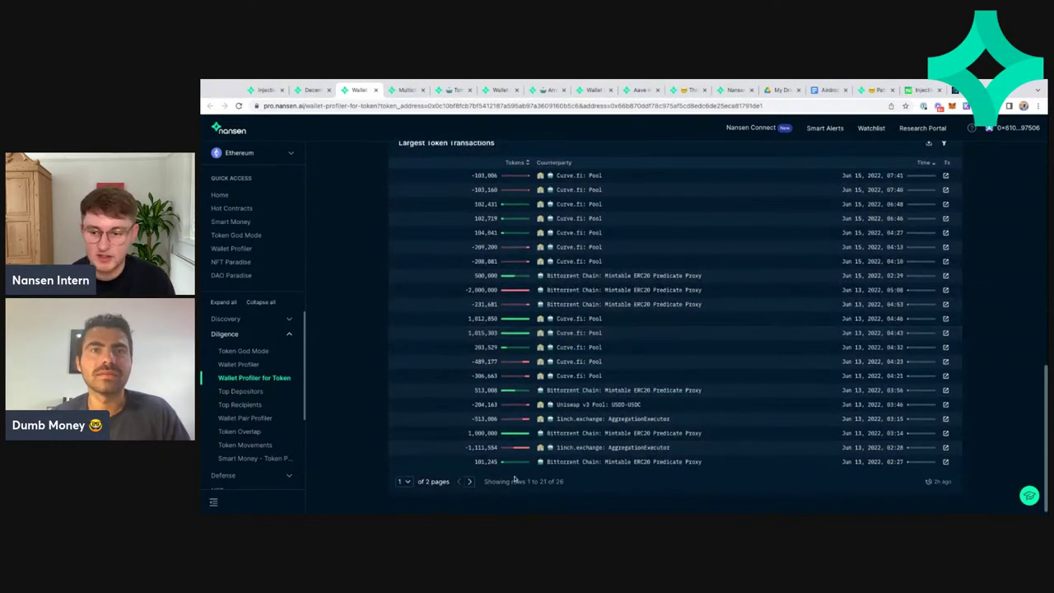
click(470, 482)
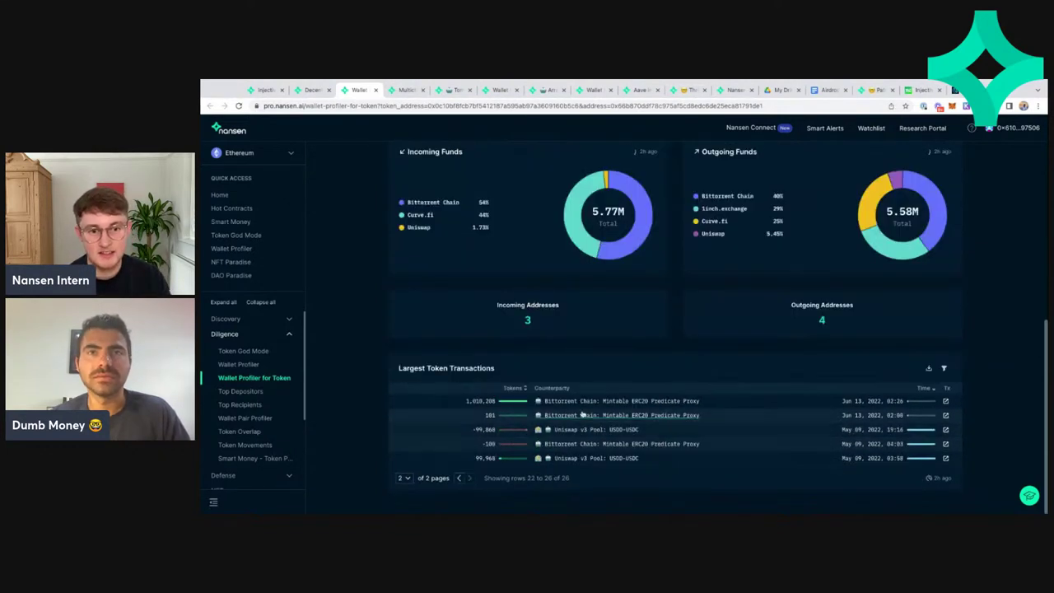
click(458, 477)
scroll(475, 451, down, 1)
scroll(476, 451, down, 2)
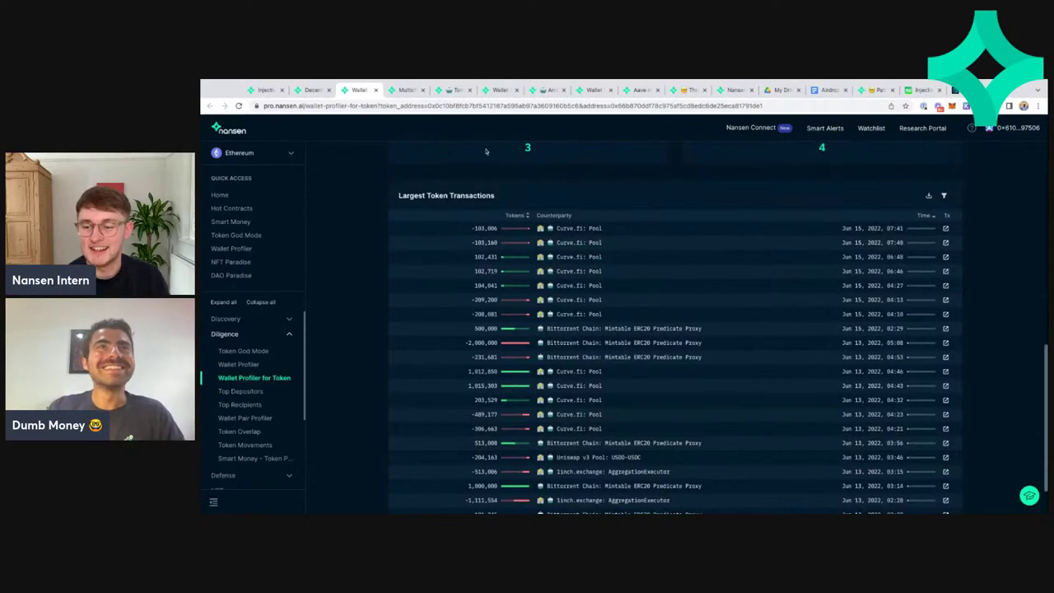
scroll(383, 203, down, 1)
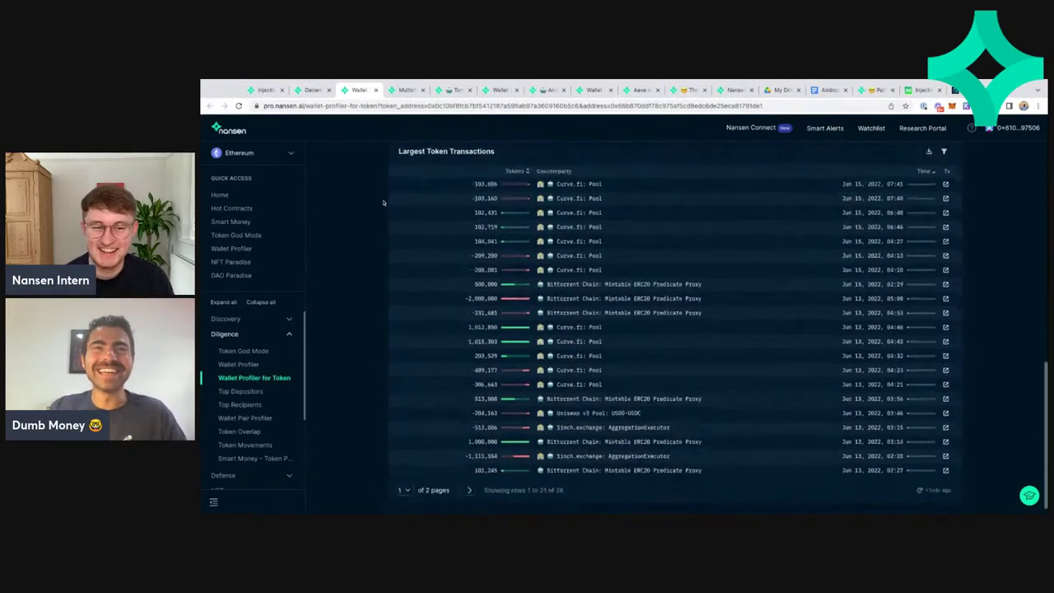
Return to USDD in Token God Mode and check its token price in the Transactions view
scroll(383, 203, up, 10)
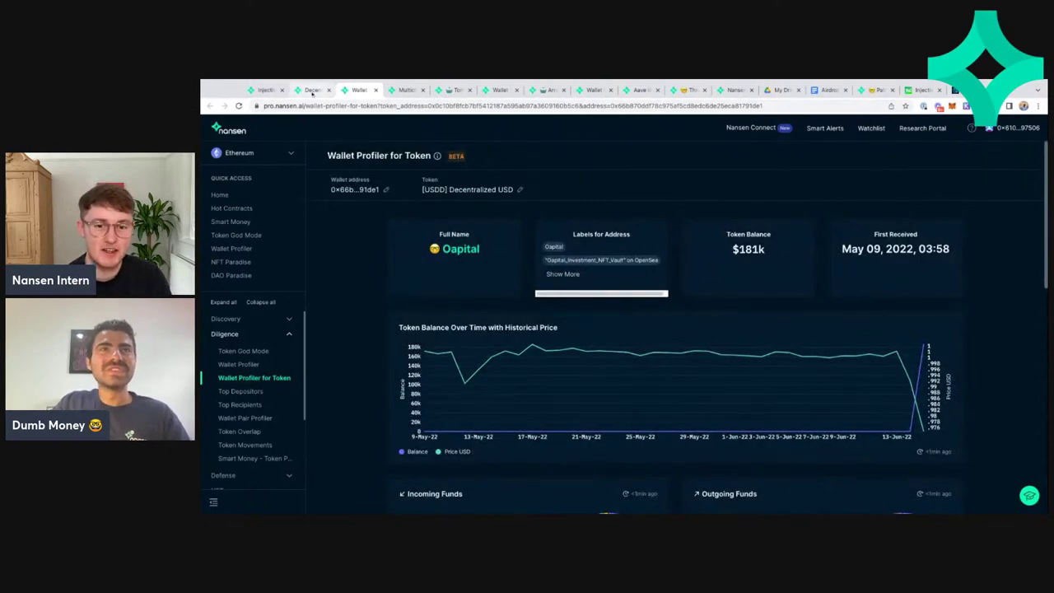
click(312, 91)
scroll(465, 221, up, 10)
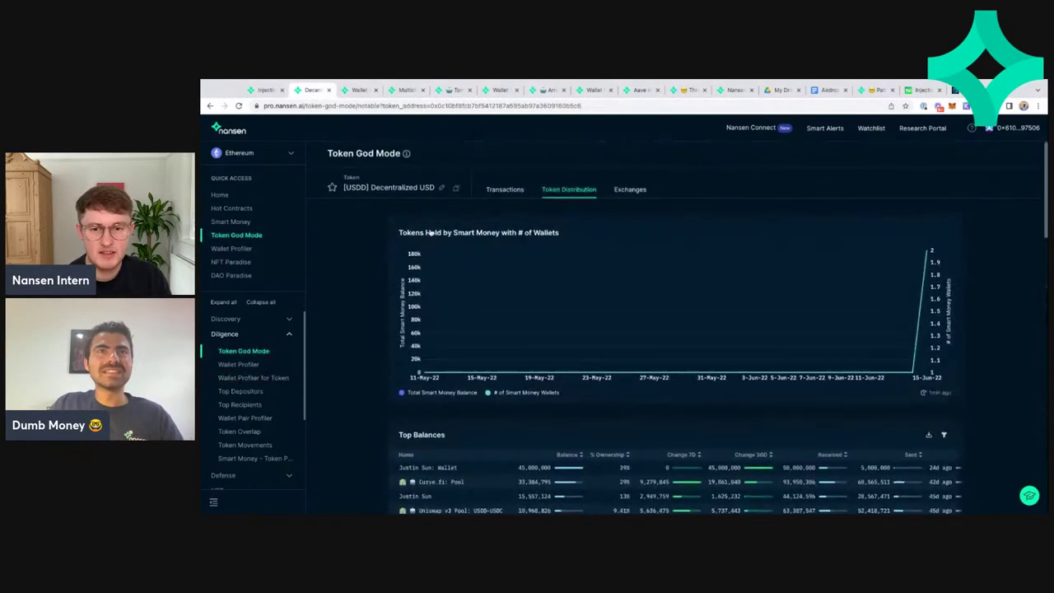
click(520, 194)
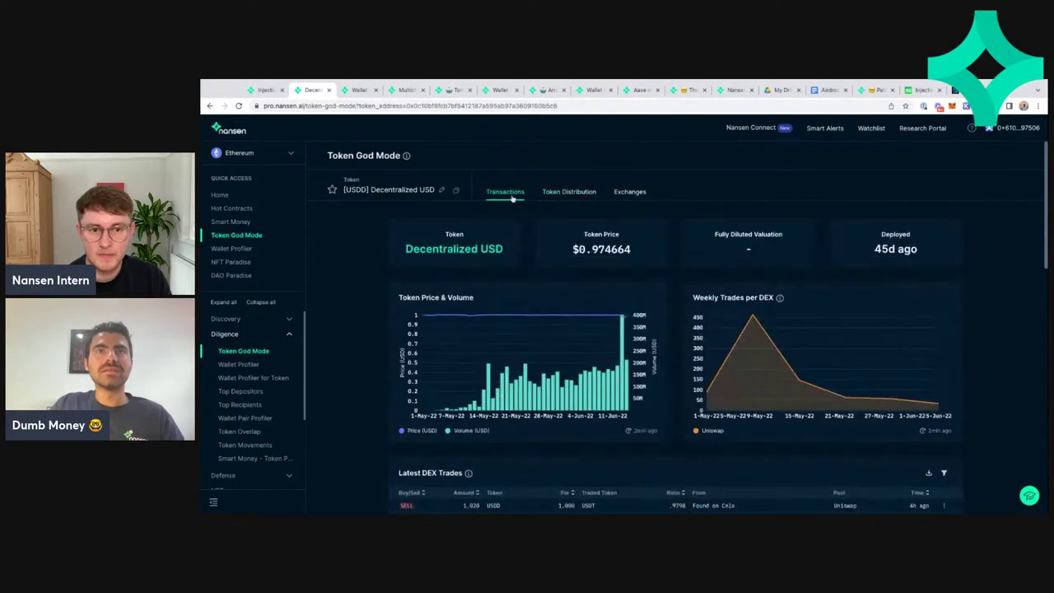
double_click(581, 255)
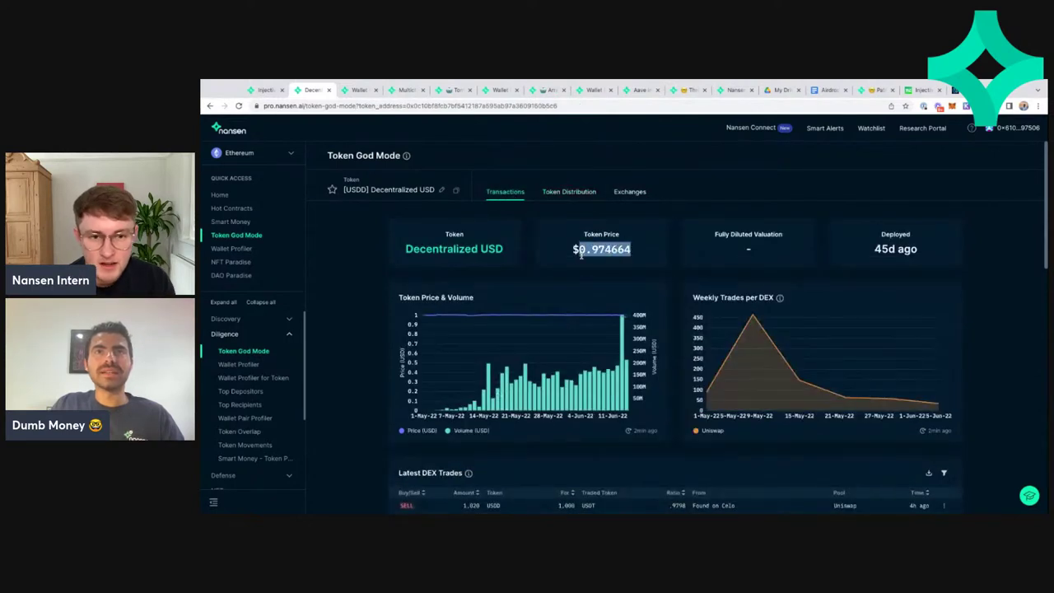
click(637, 256)
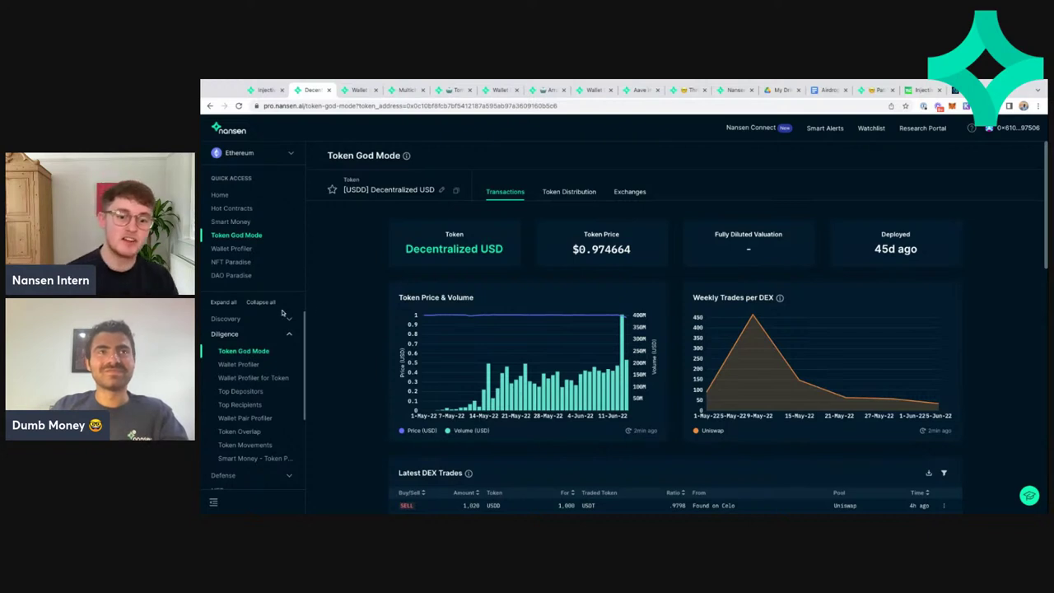
Start a new Token God Mode lookup and show the token summary for [CEL] Celsius
scroll(277, 316, down, 1)
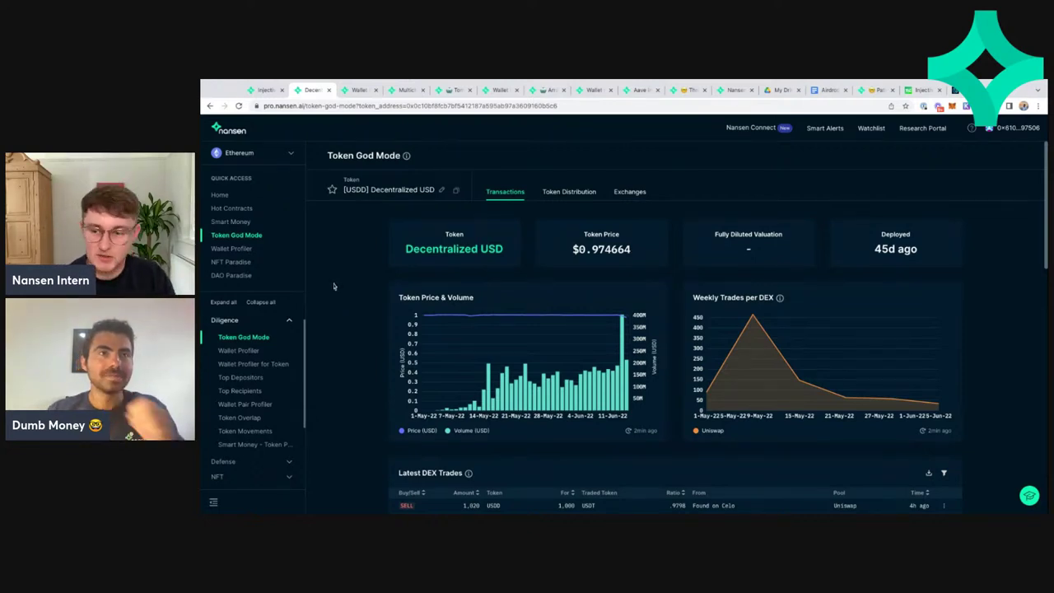
click(247, 234)
click(626, 247)
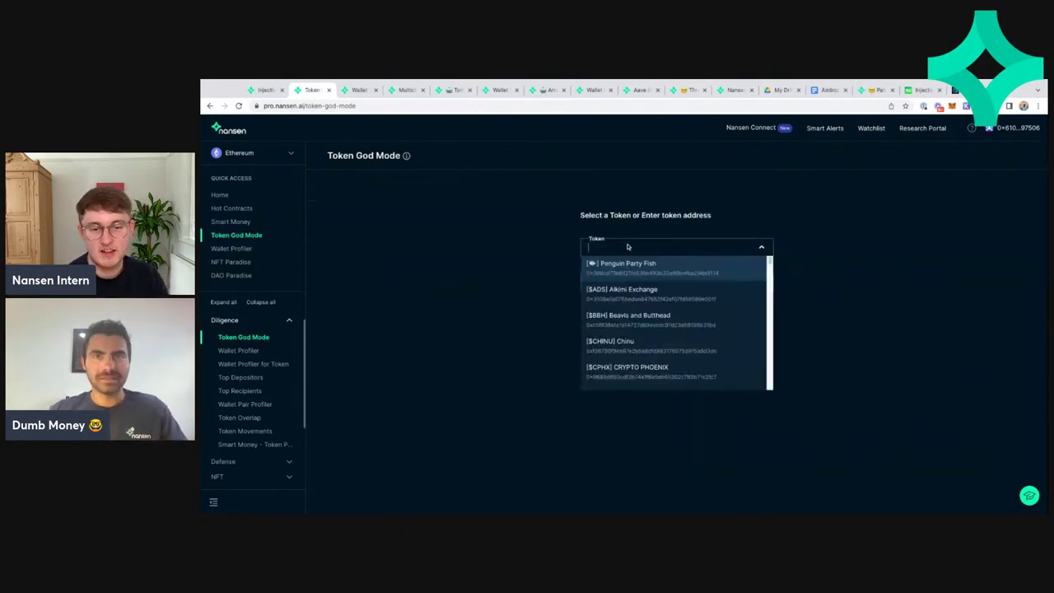
text(cel)
click(631, 264)
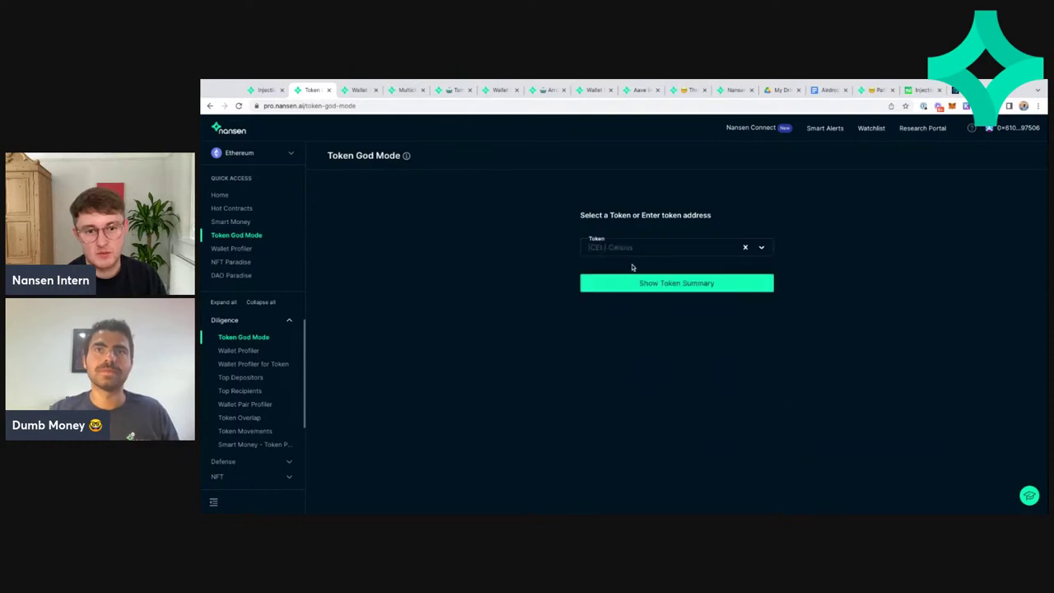
click(643, 285)
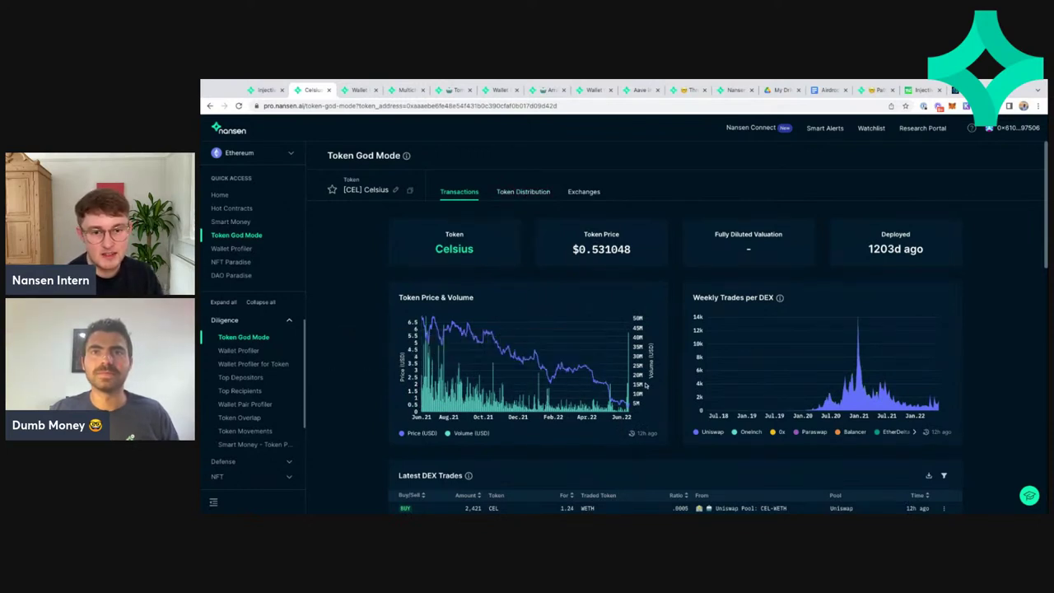
Open Celsius's Token Distribution and examine the smart money holdings chart and Top Balances
click(524, 195)
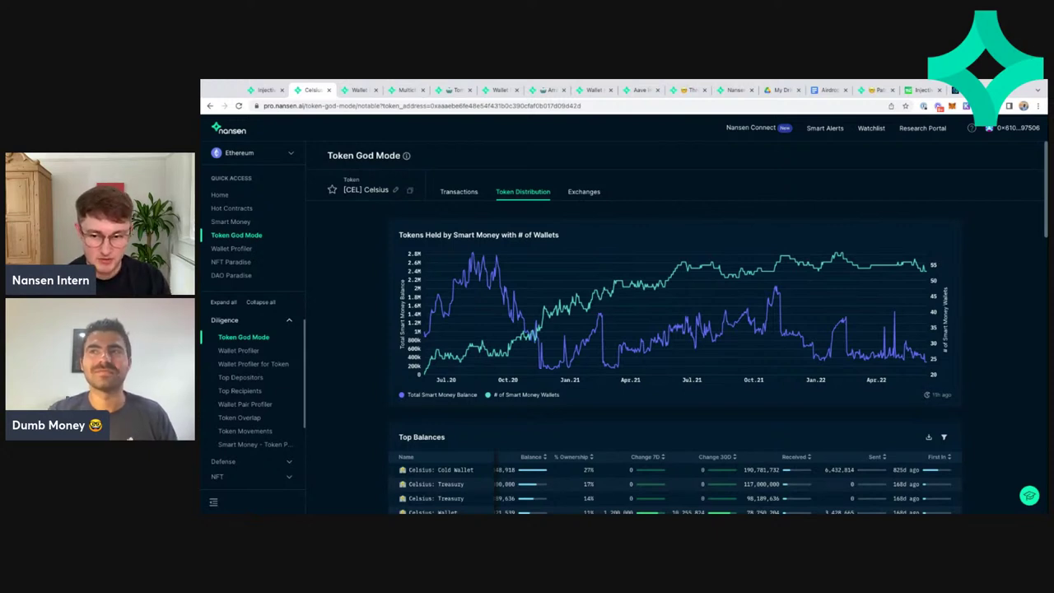
scroll(676, 327, down, 1)
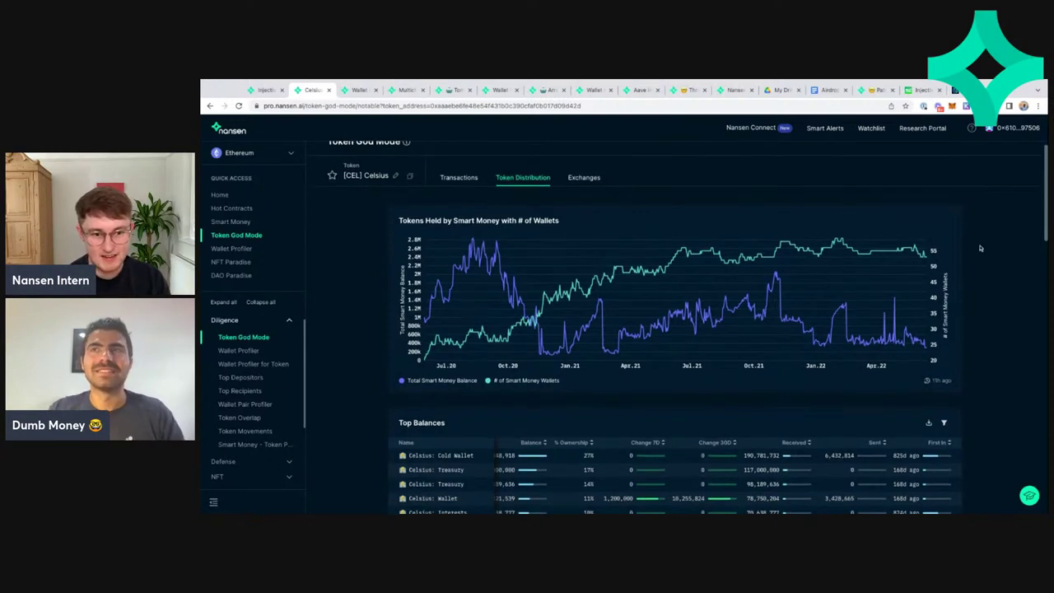
scroll(984, 247, down, 1)
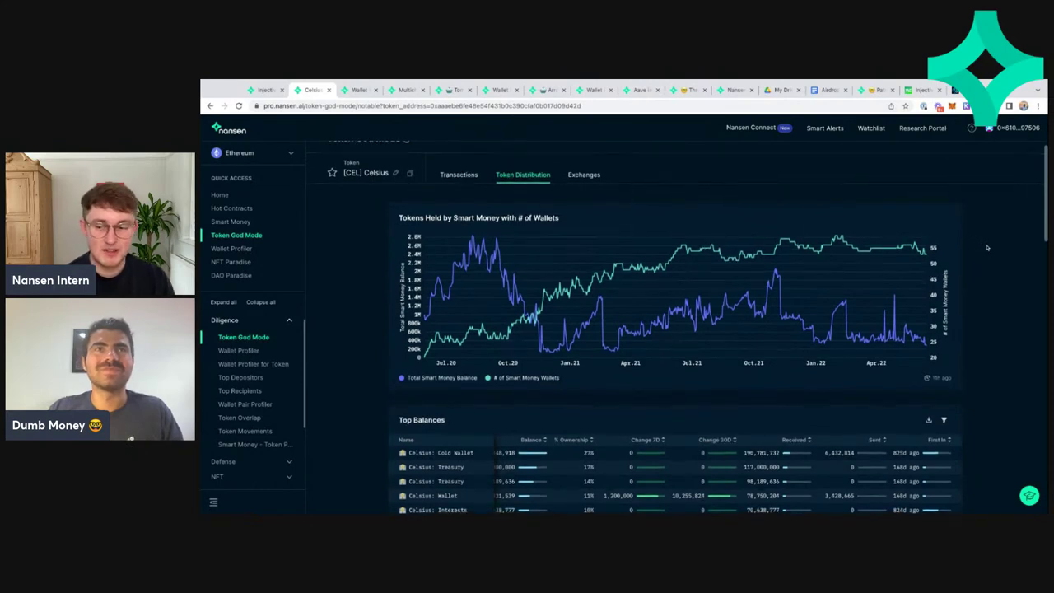
Examine Celsius's smart money chart and the Top Balances table, focusing on the ownership share of Celsius: Cold Wallet
scroll(922, 247, down, 1)
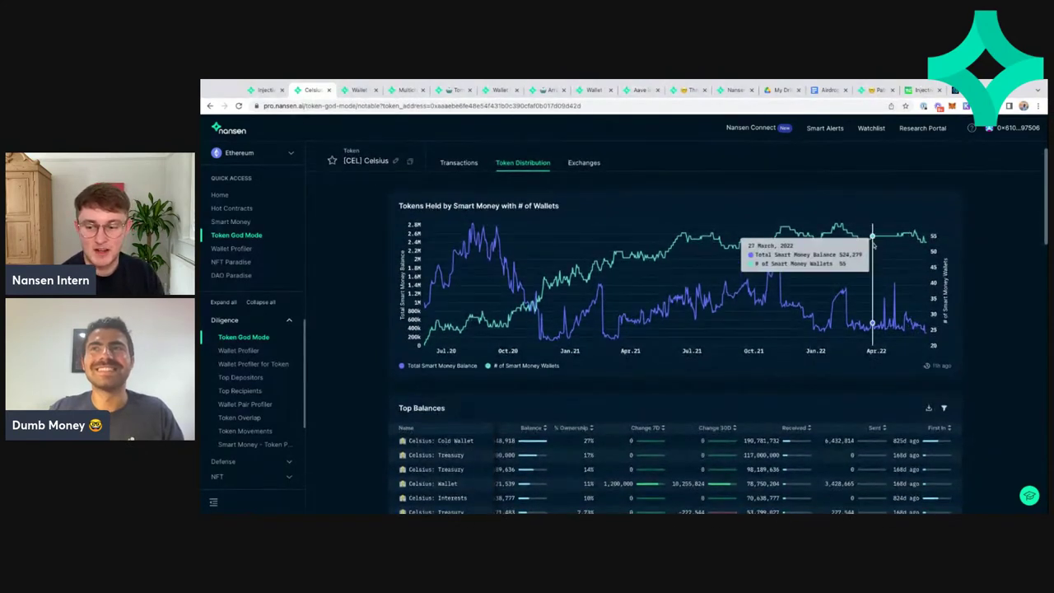
scroll(974, 242, down, 4)
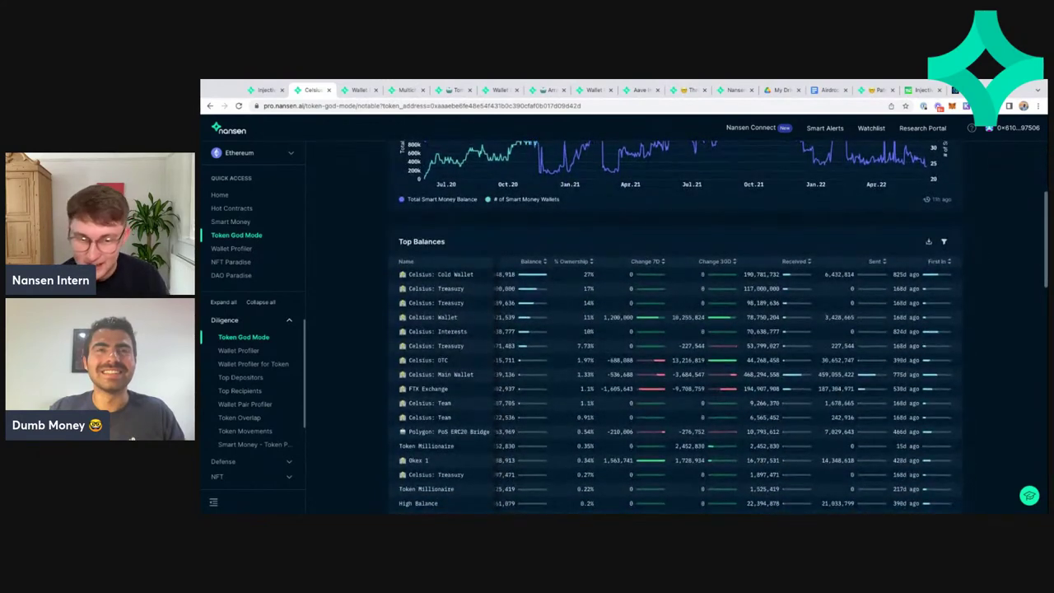
scroll(975, 242, down, 1)
scroll(813, 426, down, 1)
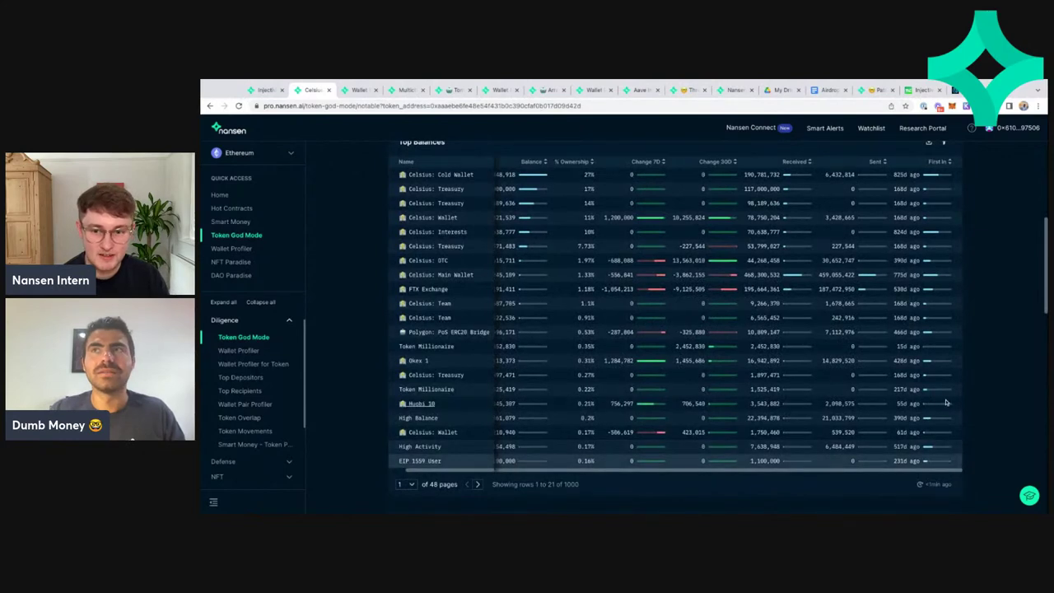
scroll(906, 403, up, 1)
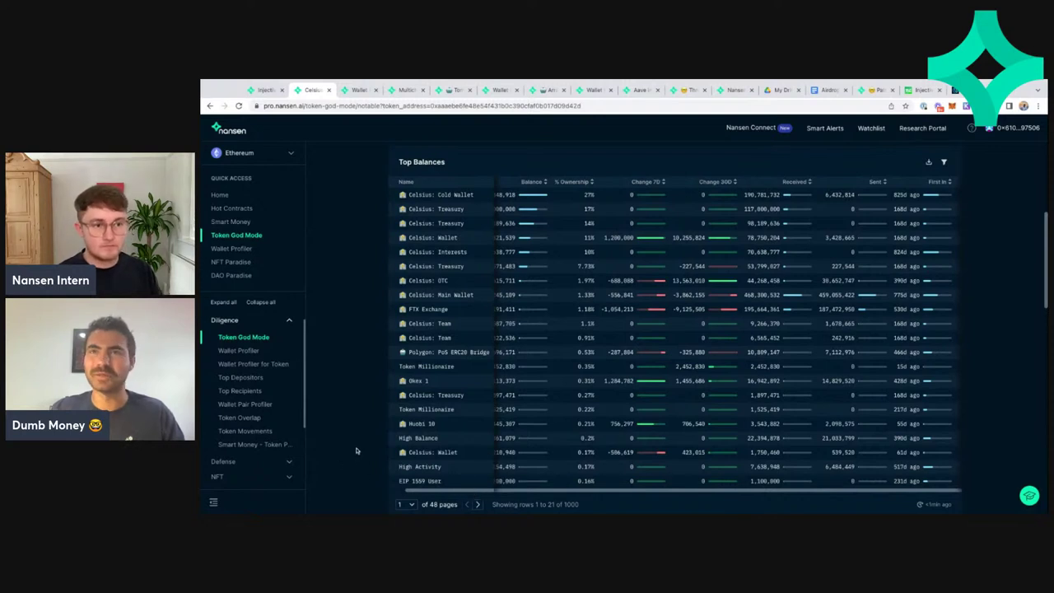
scroll(976, 393, up, 1)
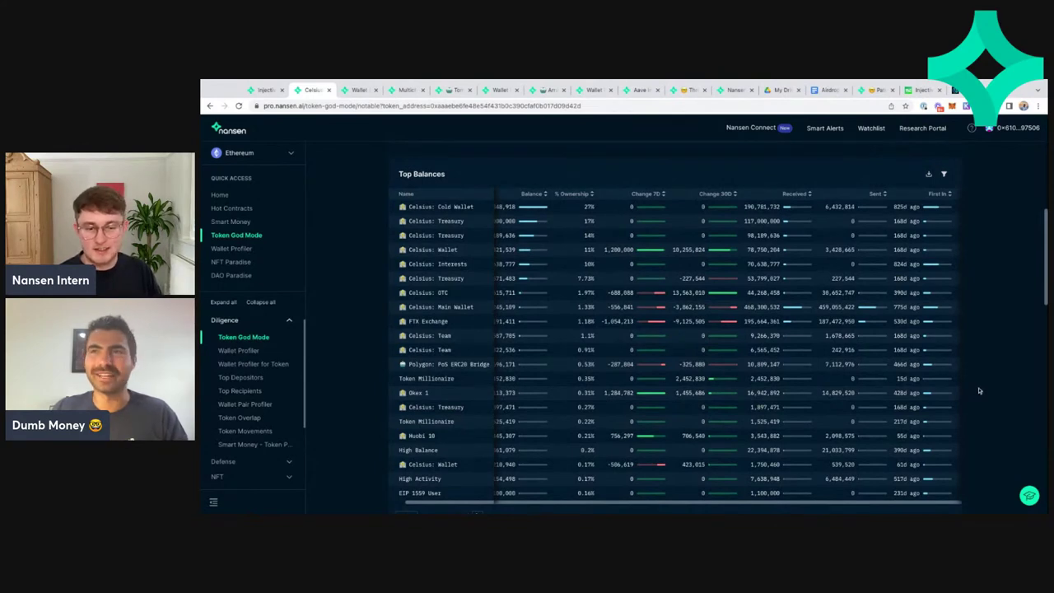
scroll(979, 391, up, 1)
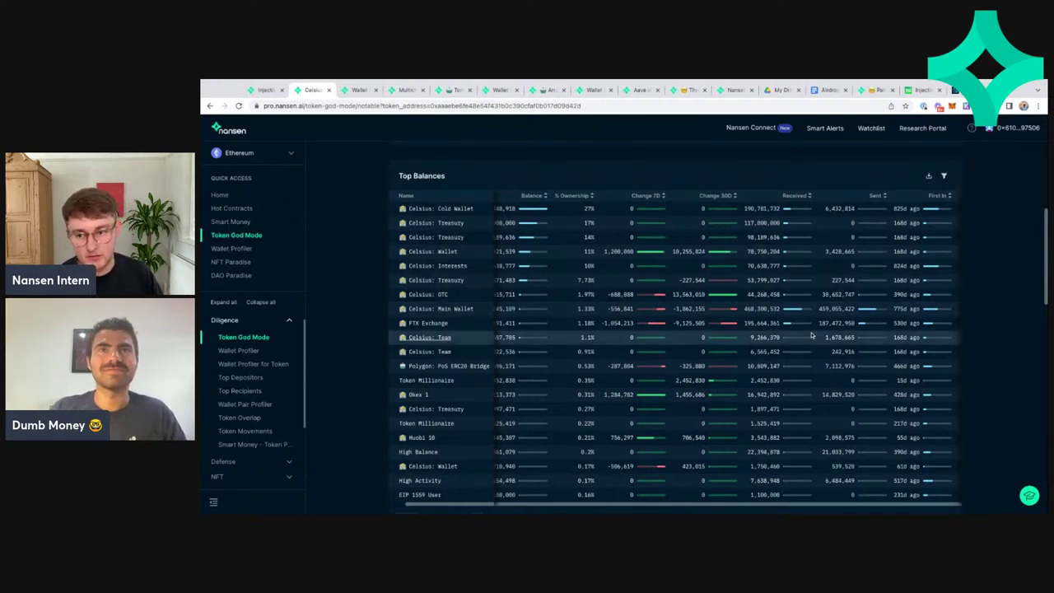
double_click(588, 208)
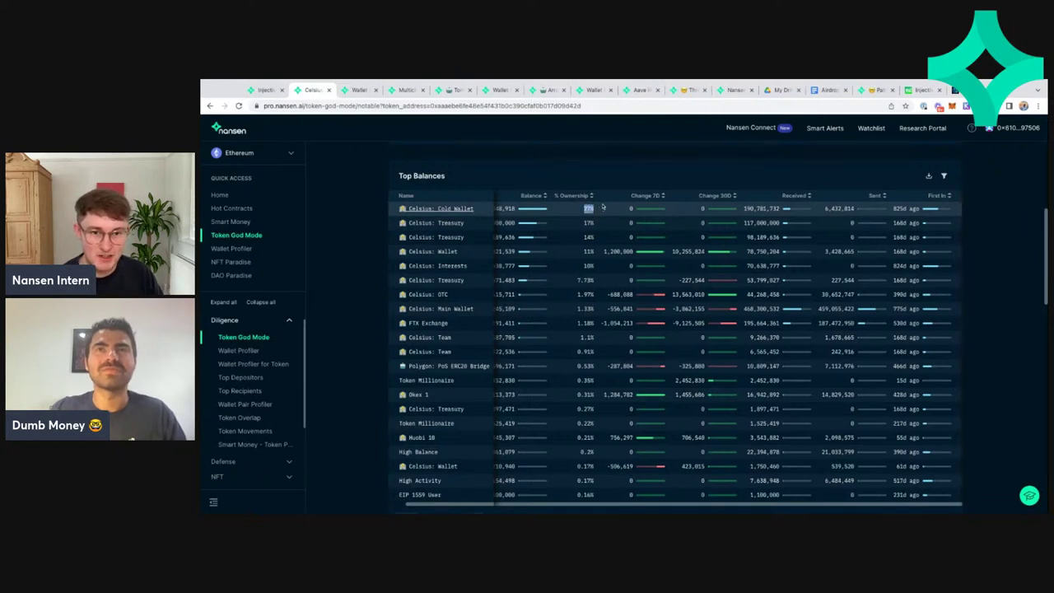
click(607, 205)
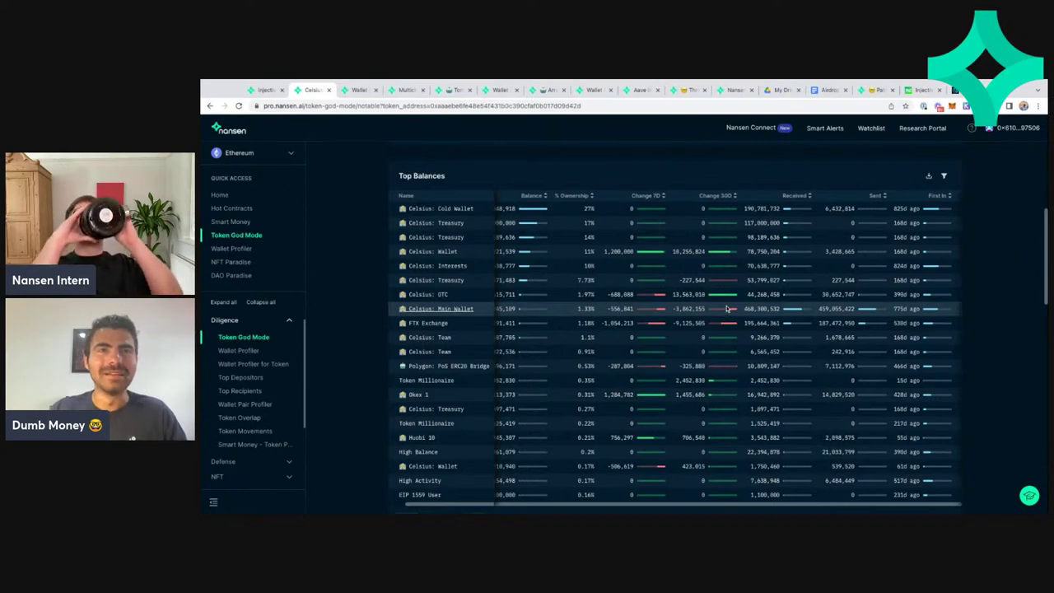
Sort Celsius's Balance Changes (Last 7 Days) by change from largest increase down and review the listed wallets
scroll(544, 313, down, 1)
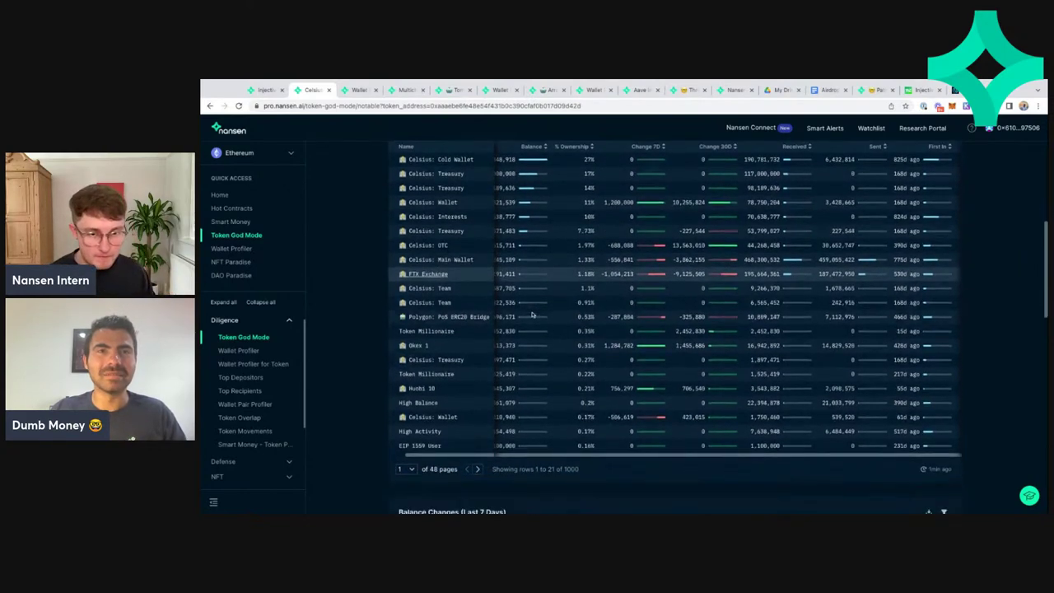
scroll(531, 314, down, 5)
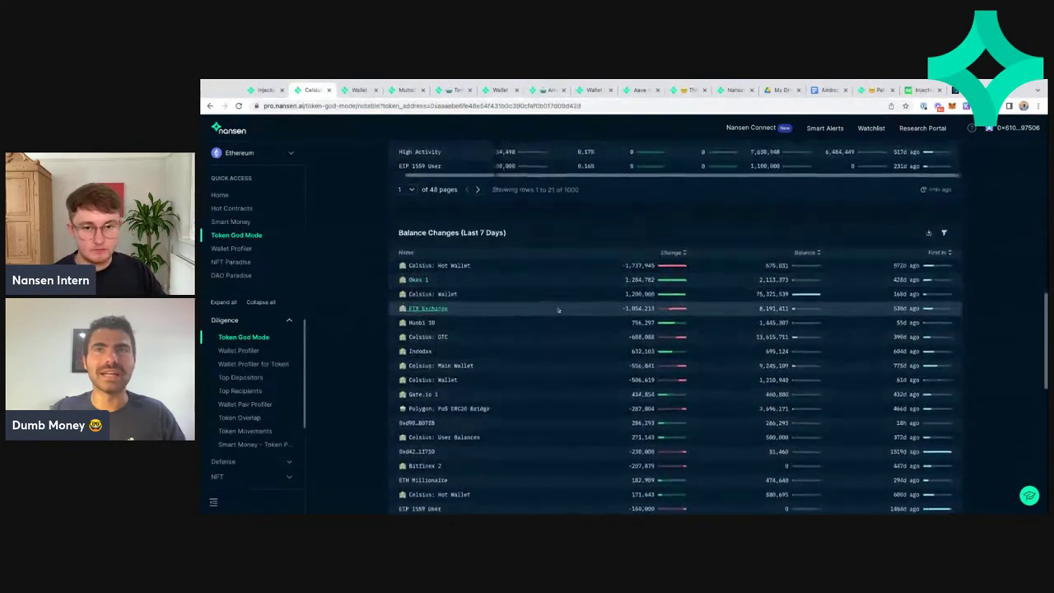
click(667, 232)
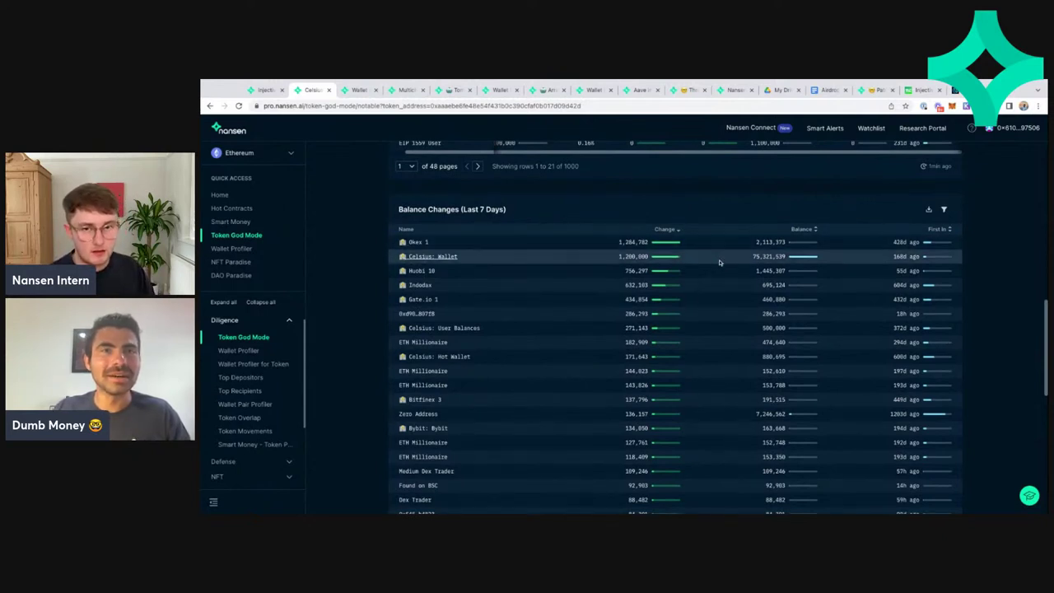
scroll(719, 261, down, 1)
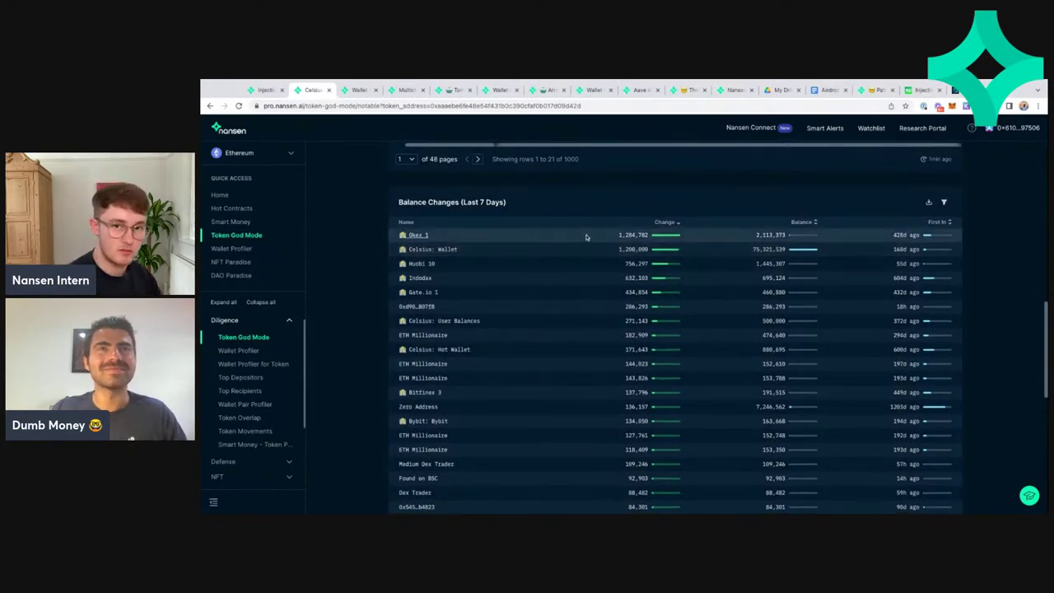
Open Celsius's Transactions view and check the token price and the Token Price & Volume chart
scroll(586, 237, up, 15)
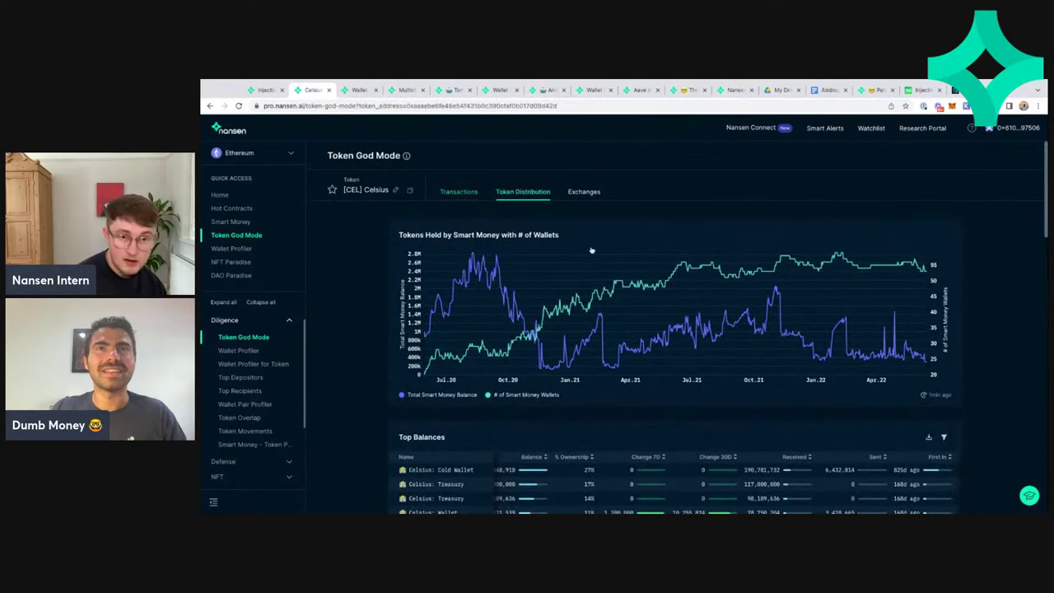
click(473, 191)
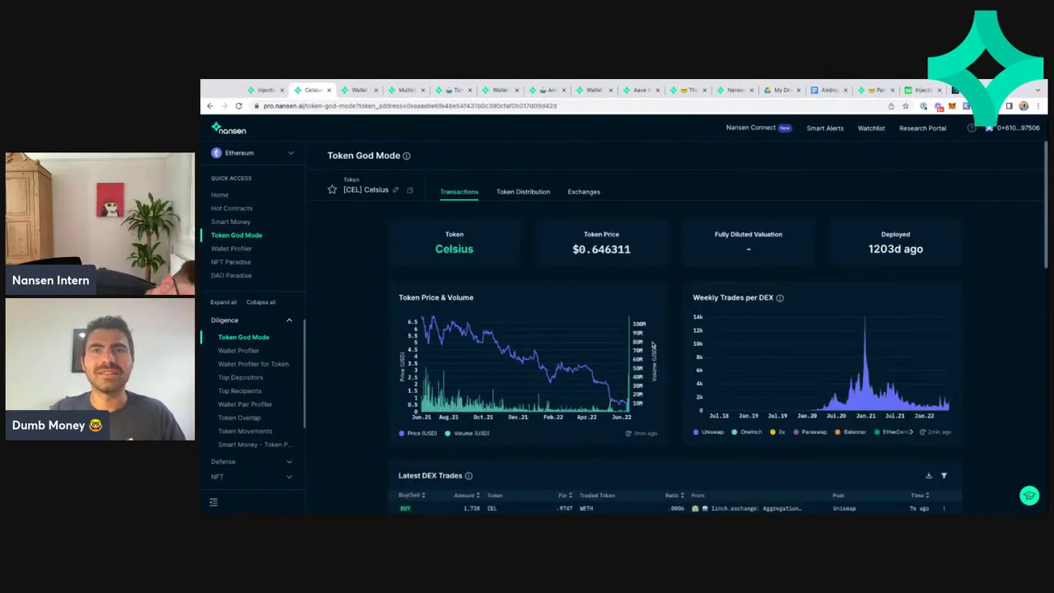
mouse_move(619, 370)
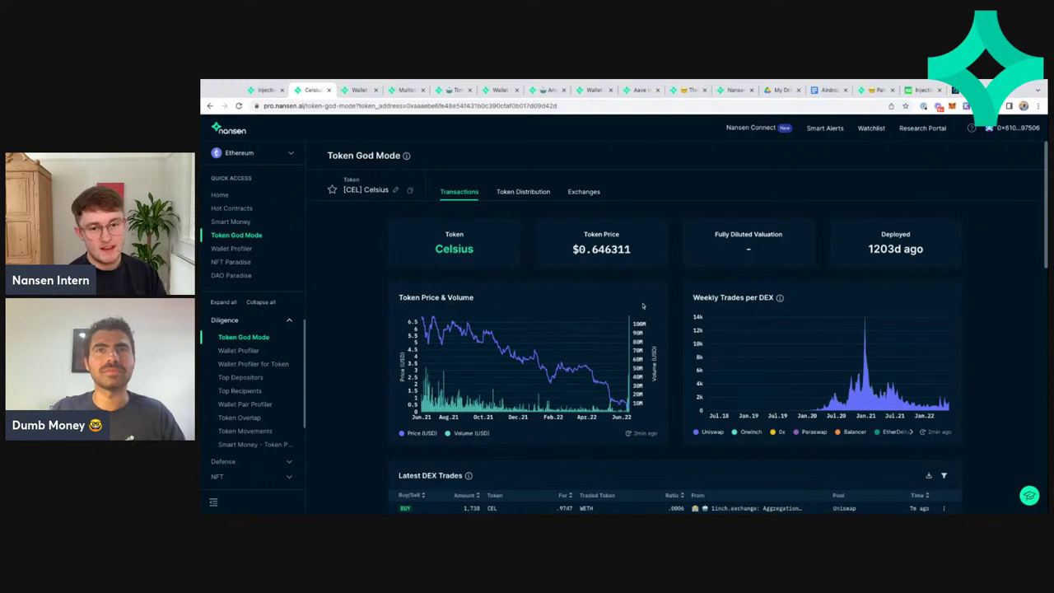
Return to Celsius's Token Distribution and review the chart of tokens held by smart money
click(523, 191)
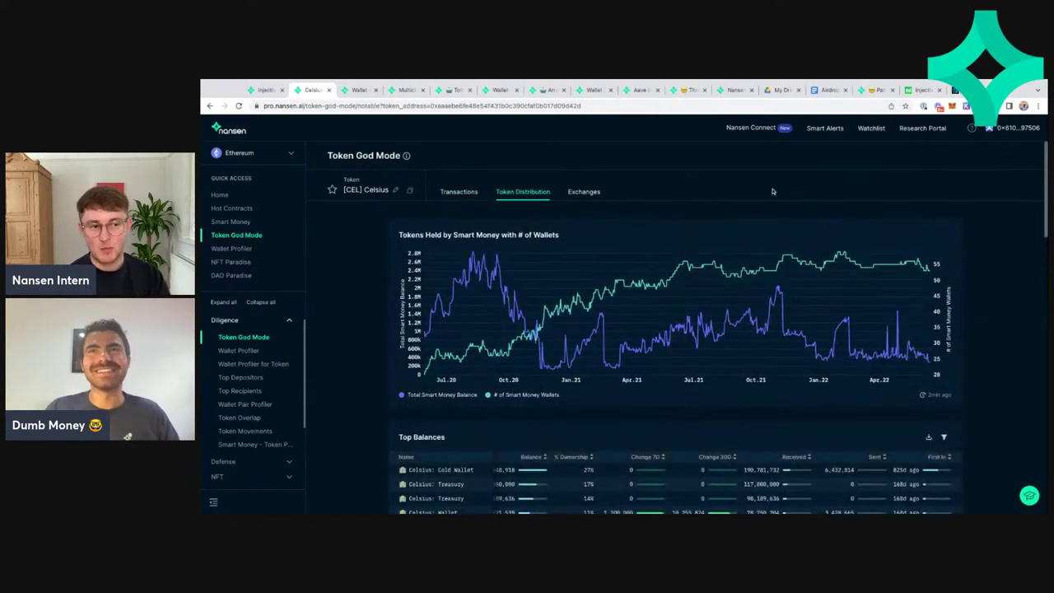
scroll(795, 186, down, 1)
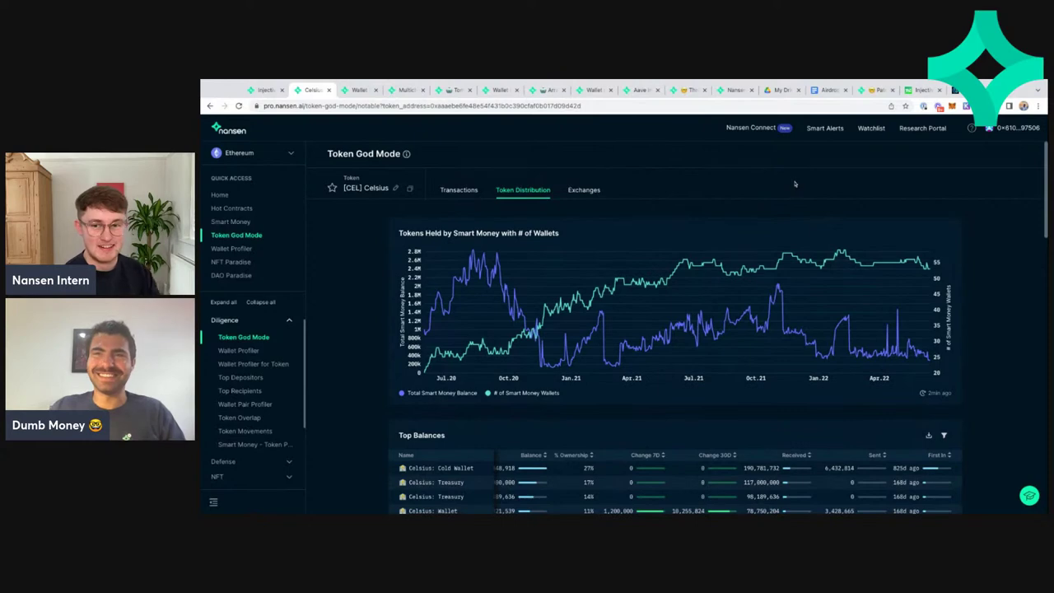
scroll(789, 185, down, 2)
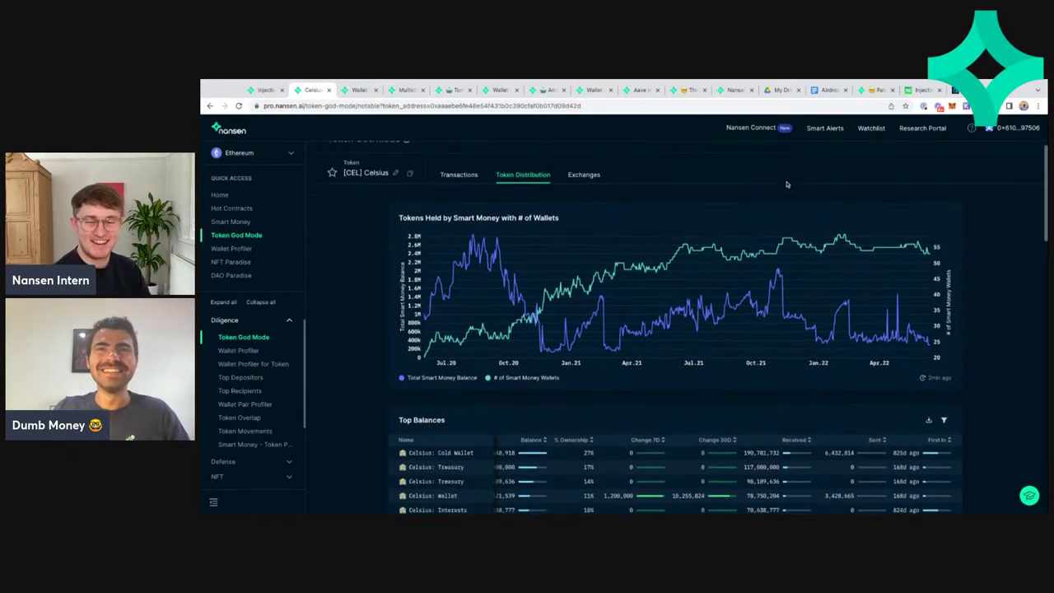
scroll(786, 184, down, 5)
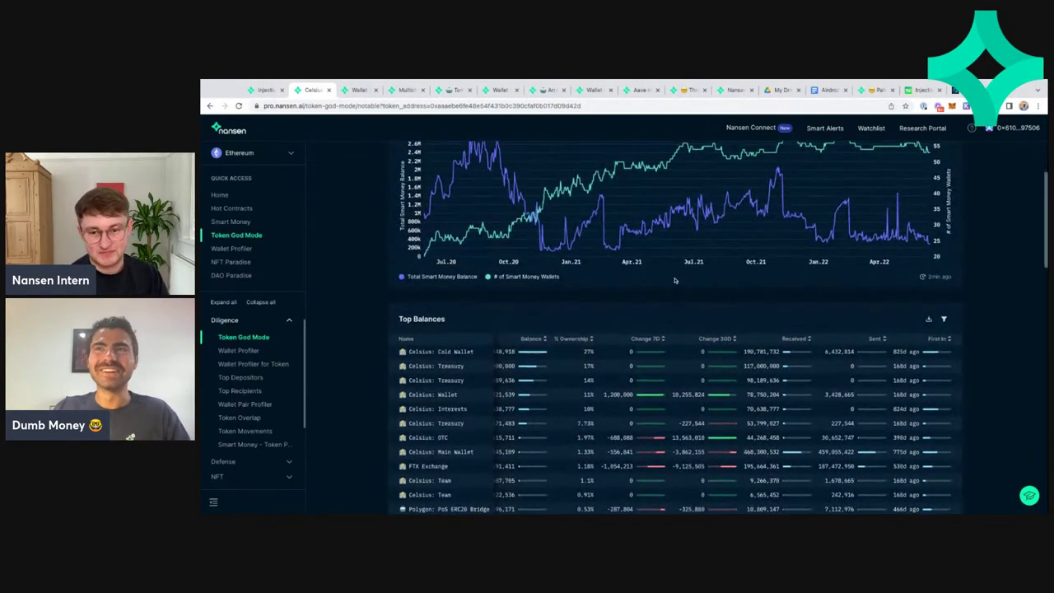
scroll(674, 281, up, 2)
scroll(626, 340, up, 3)
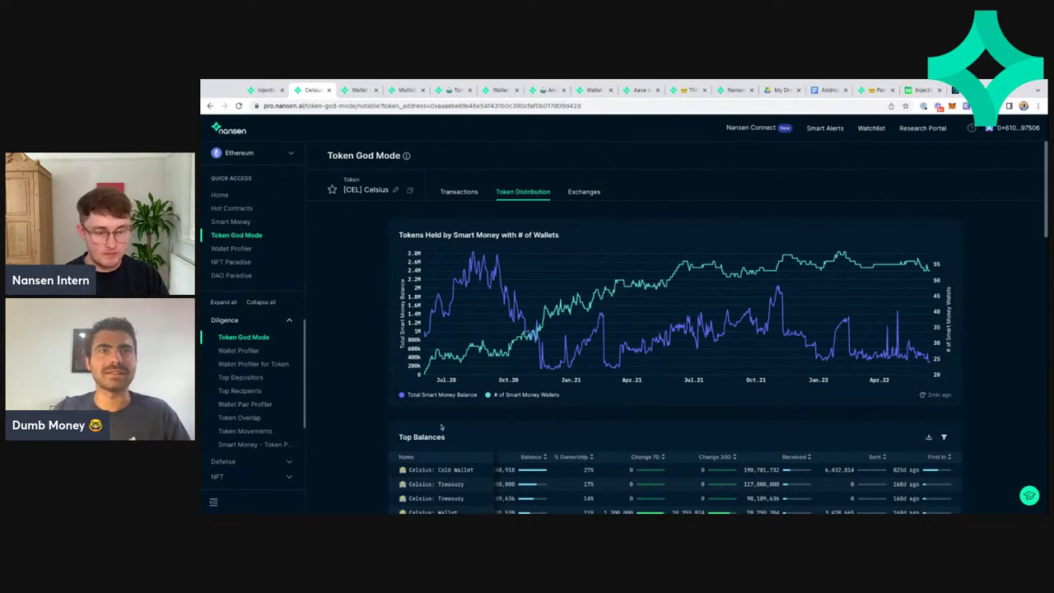
Compare the % Ownership values of the Celsius-labelled wallets in the Top Balances table
scroll(389, 434, down, 3)
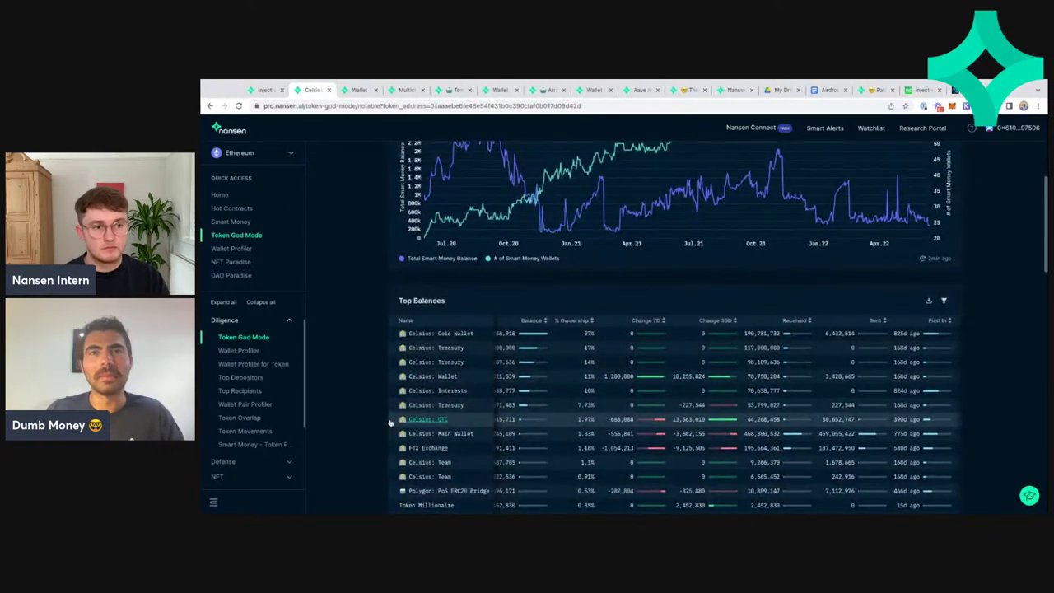
scroll(494, 370, down, 1)
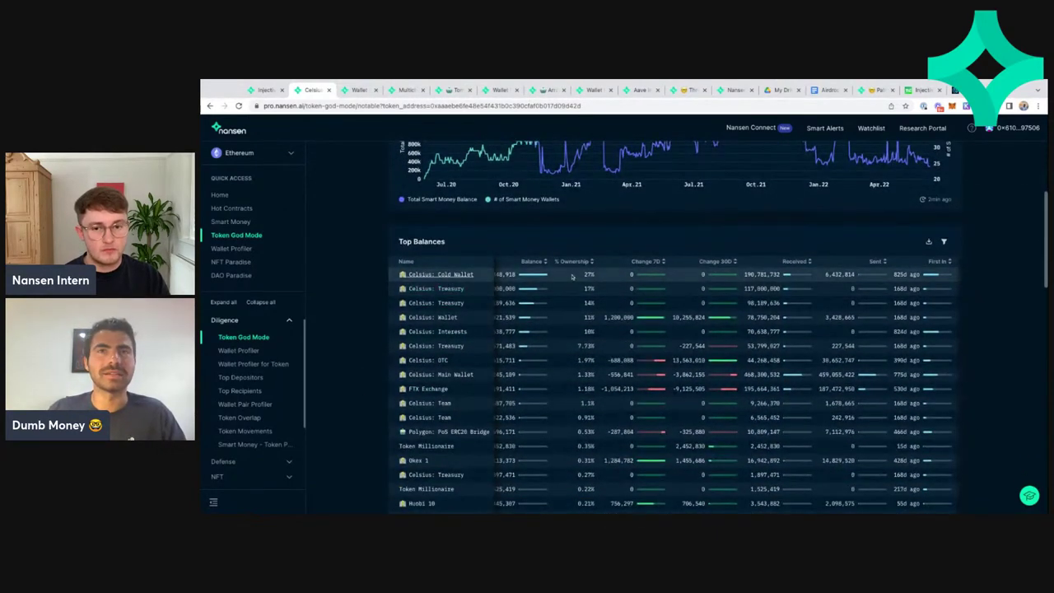
mouse_move(571, 276)
mouse_down()
mouse_move(576, 289)
mouse_move(577, 275)
mouse_up()
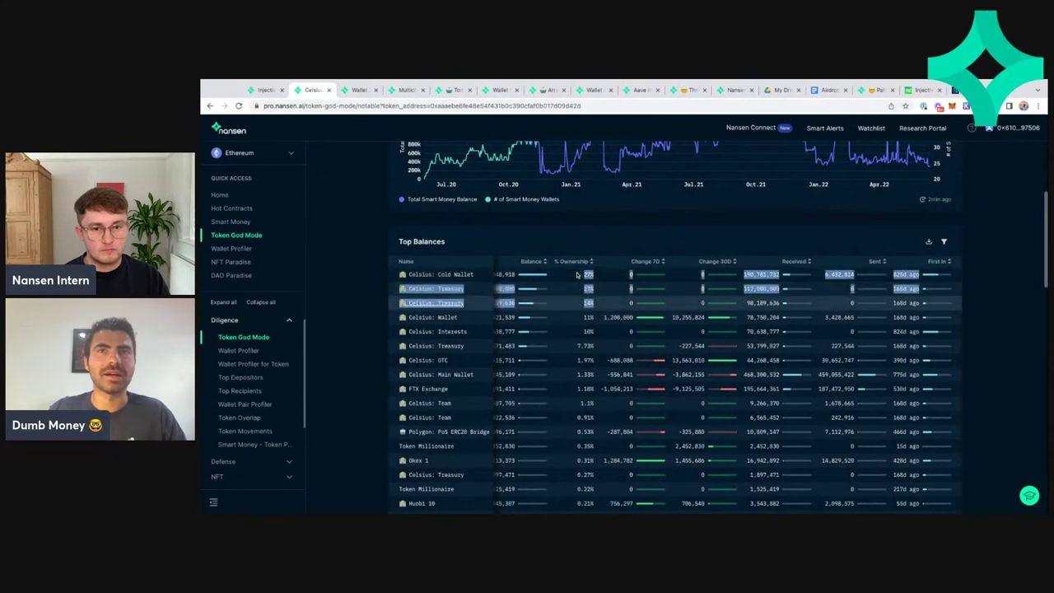
click(576, 275)
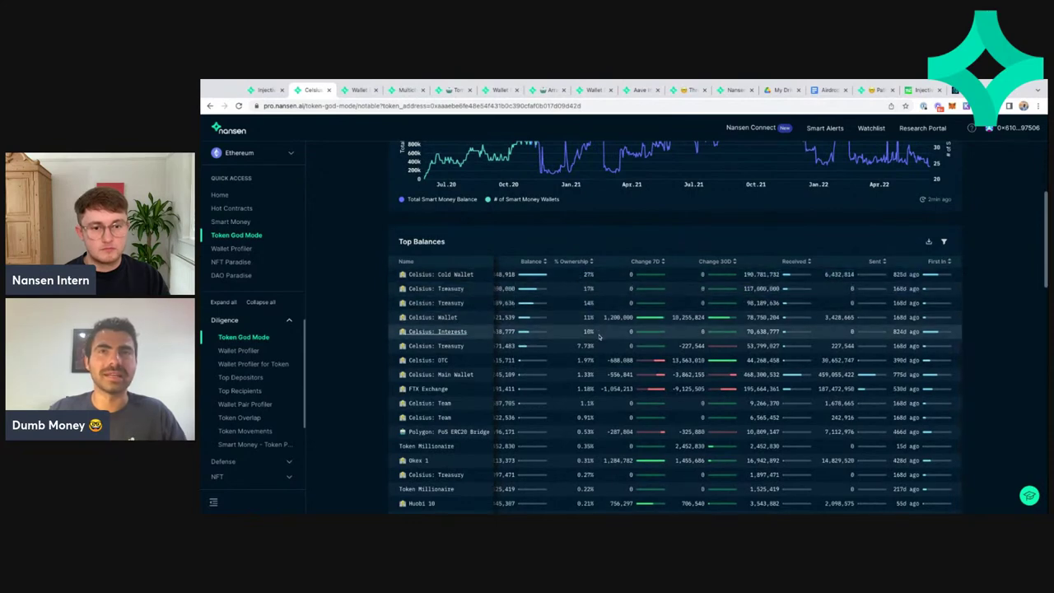
scroll(599, 334, down, 1)
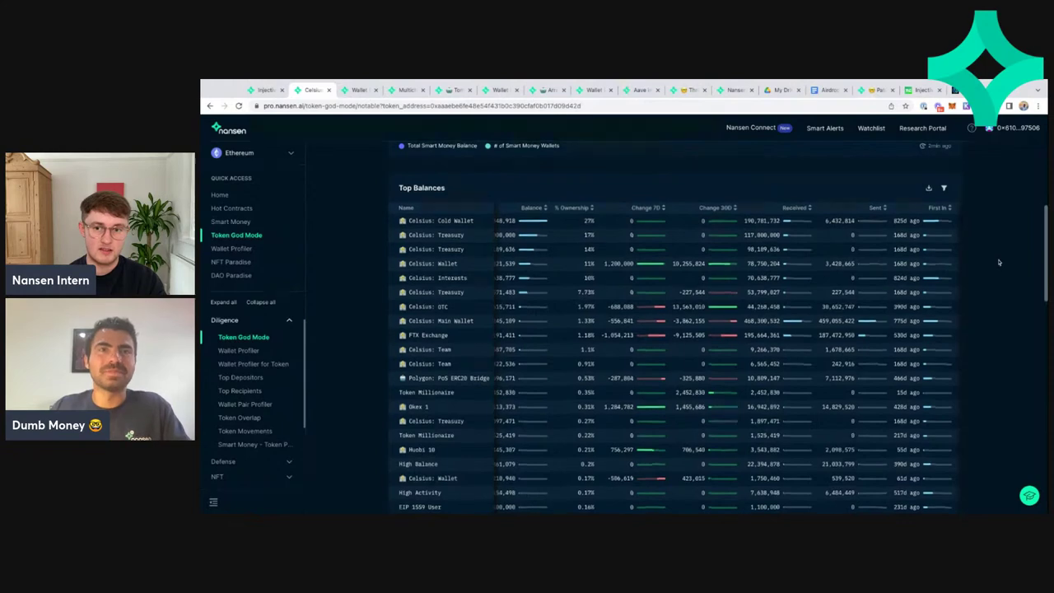
Re-sort Celsius's Balance Changes (Last 7 Days) by change so the largest decreases come first
scroll(999, 262, down, 1)
scroll(998, 262, down, 3)
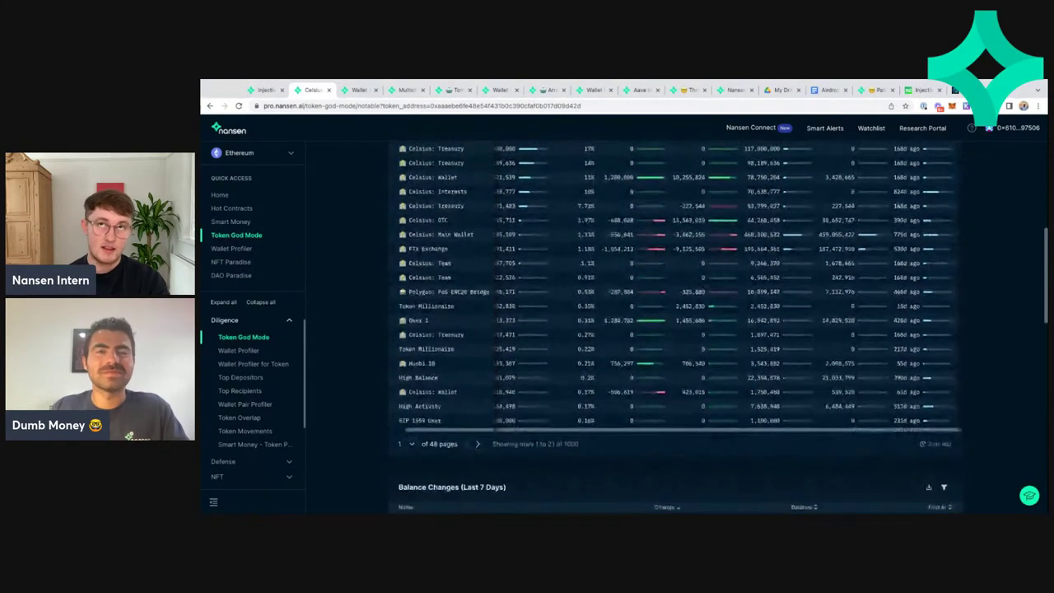
scroll(698, 179, down, 8)
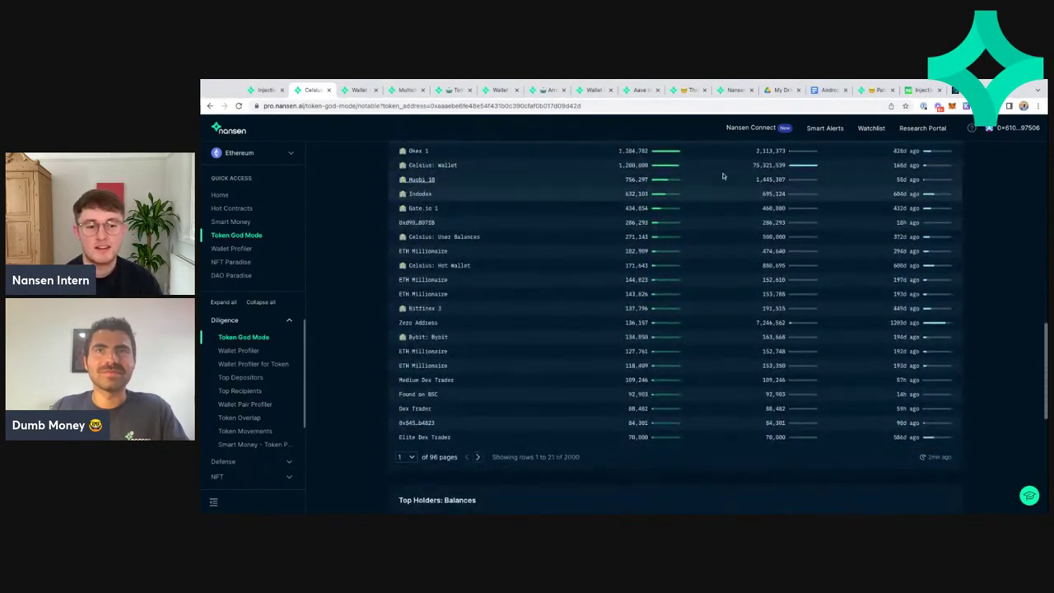
click(669, 155)
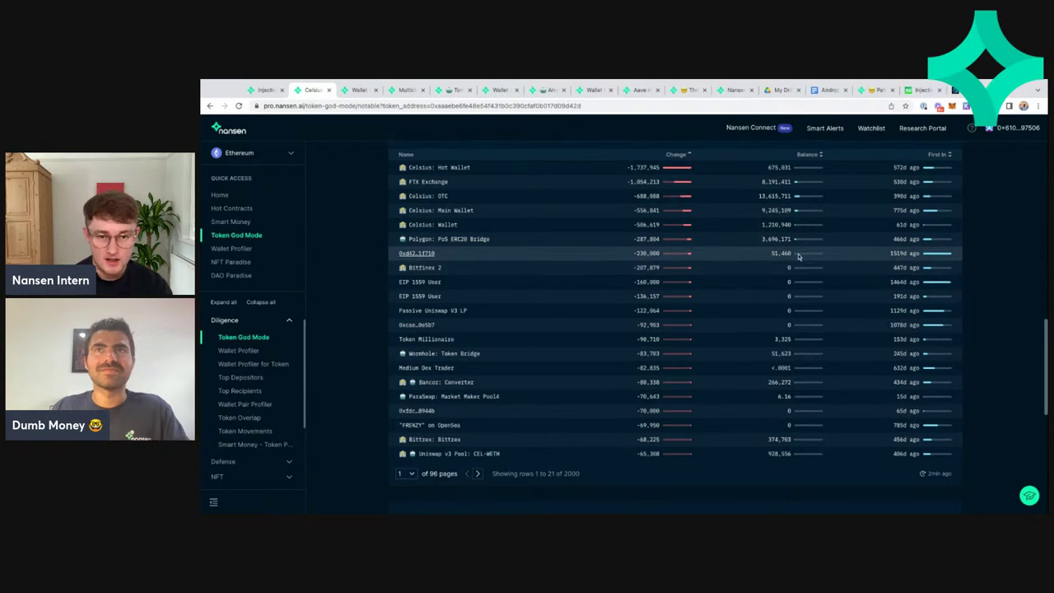
scroll(797, 255, up, 1)
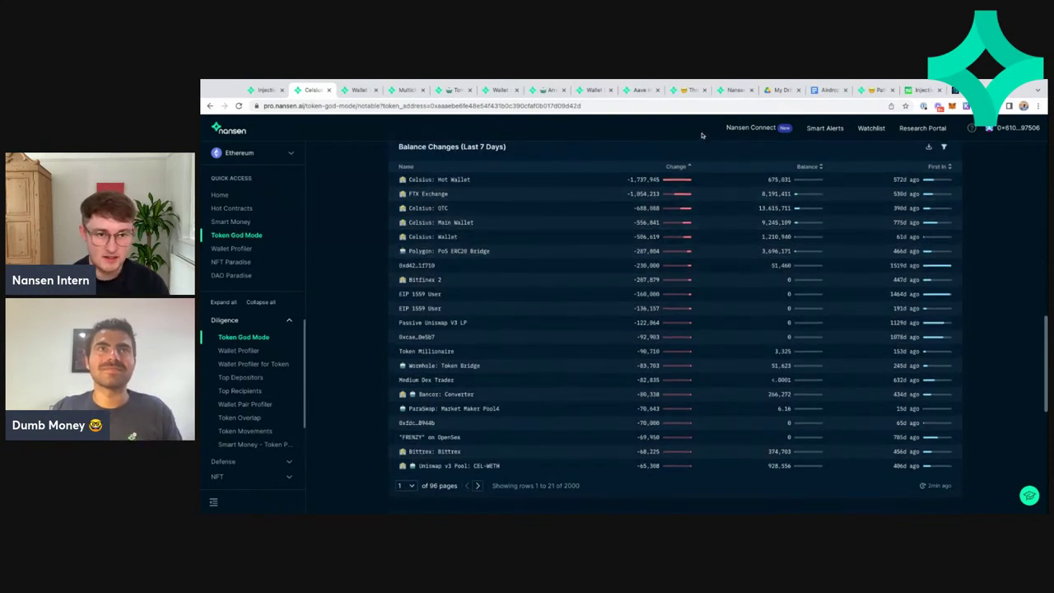
Check the Three Arrows Capital wallet label, then filter Celsius's Balance Changes (Last 7 Days) by name to show only smart money wallets
click(688, 90)
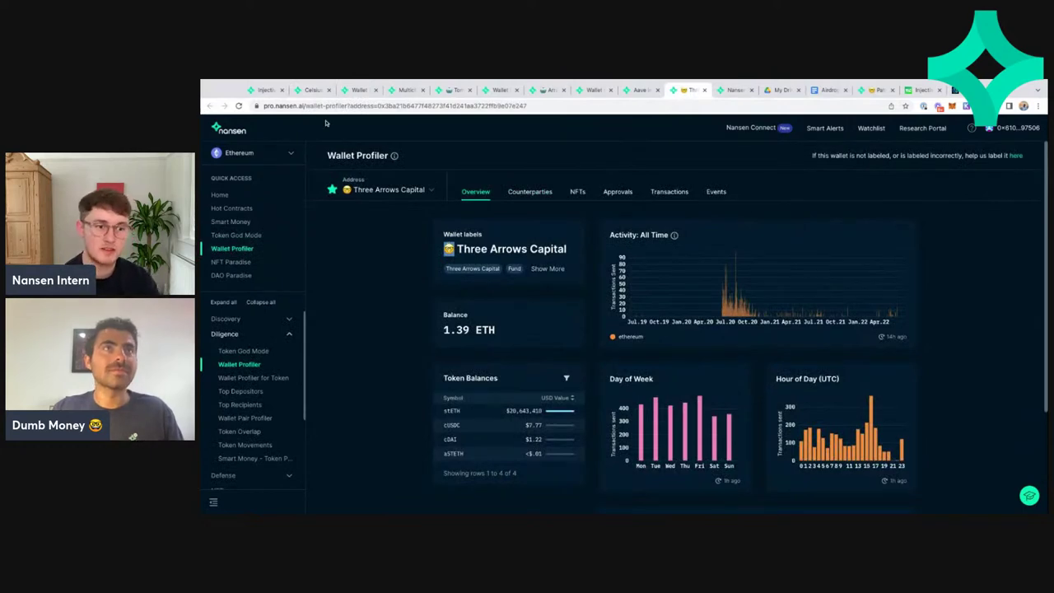
click(315, 93)
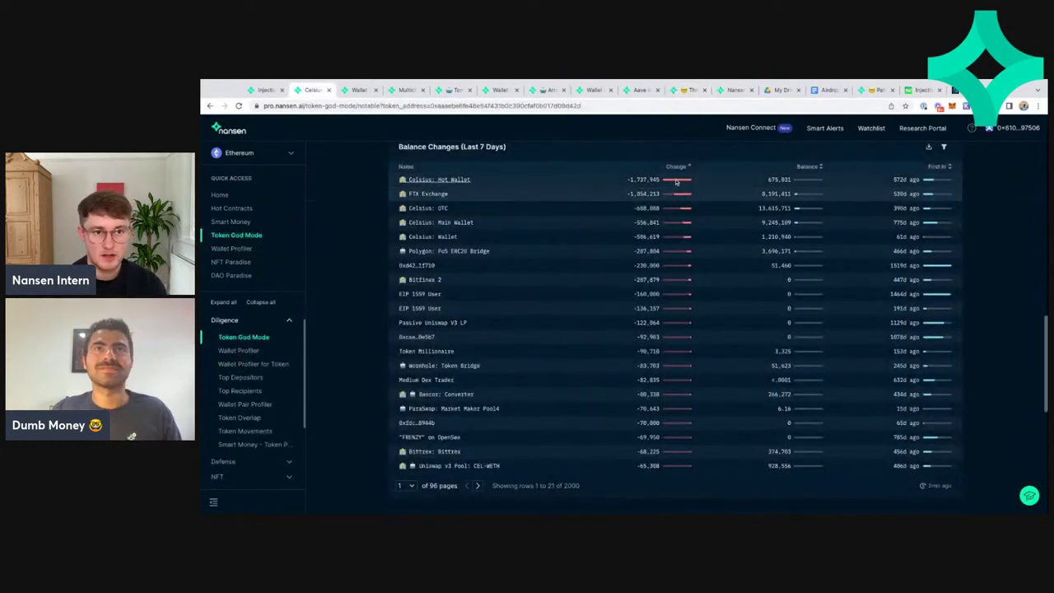
click(943, 147)
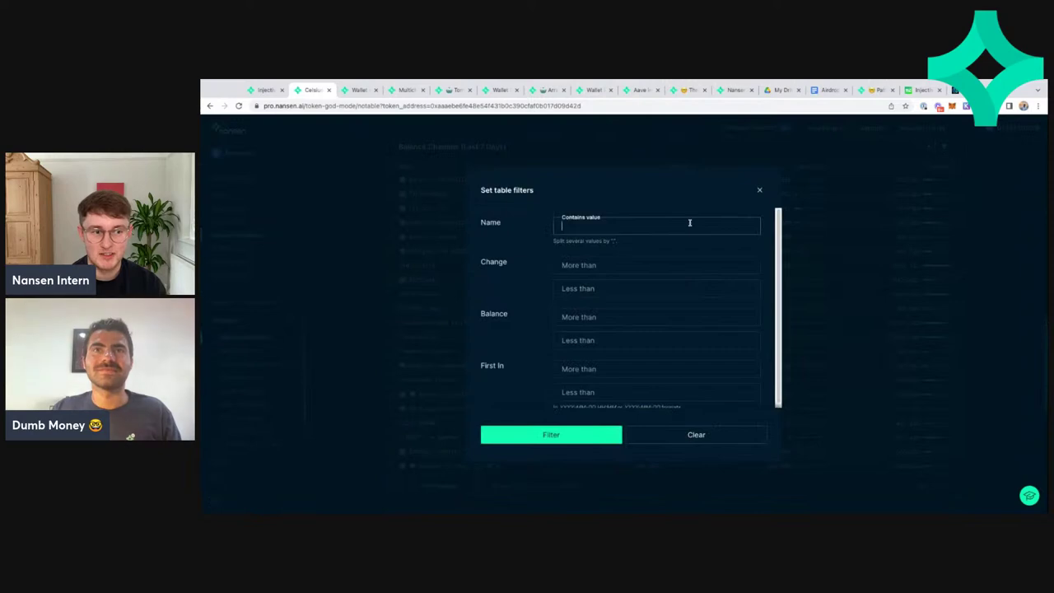
click(576, 434)
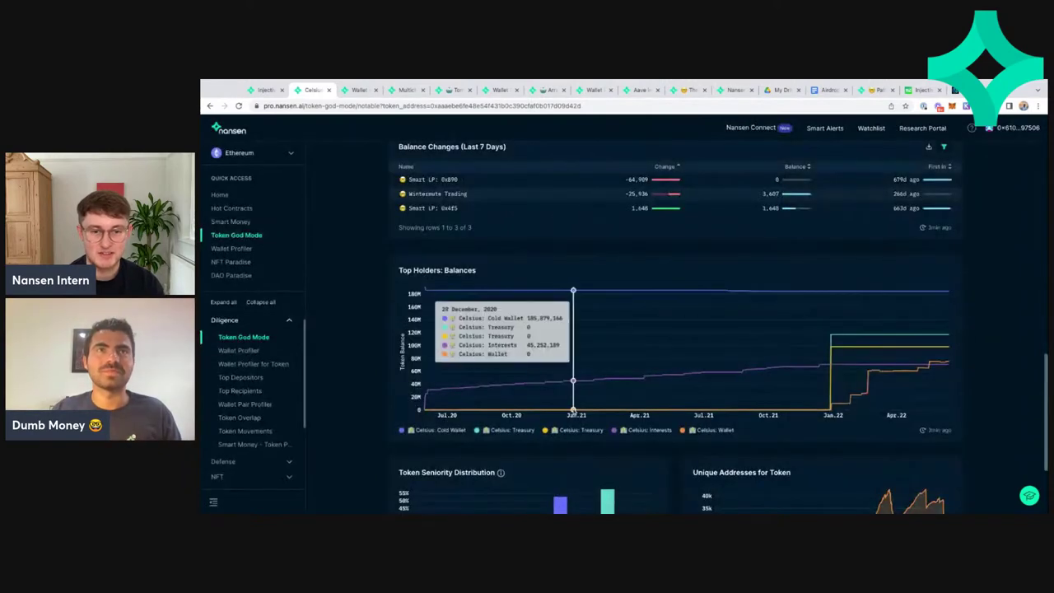
scroll(560, 377, up, 3)
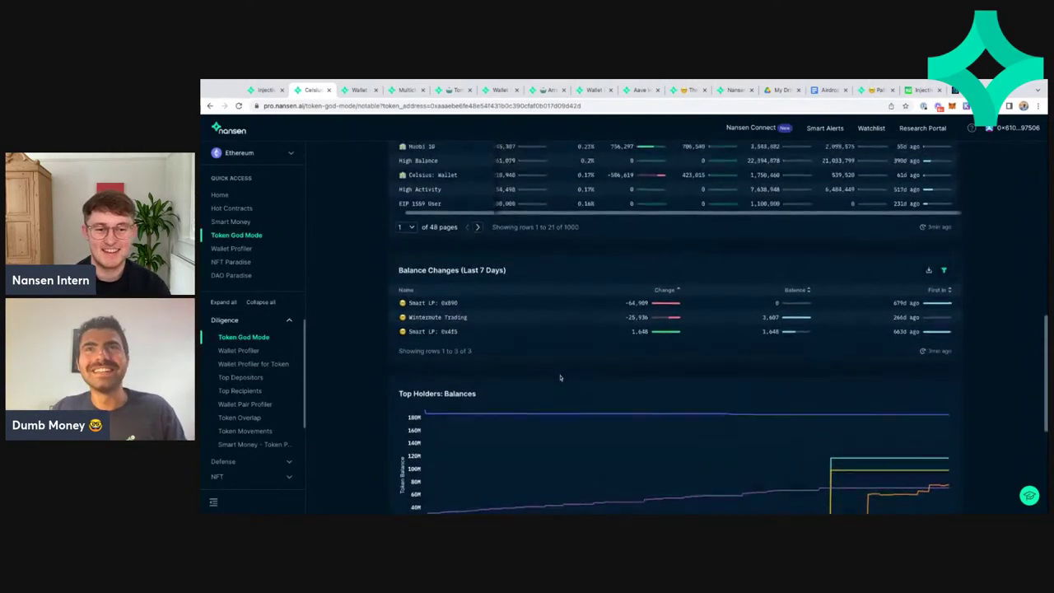
scroll(572, 377, up, 1)
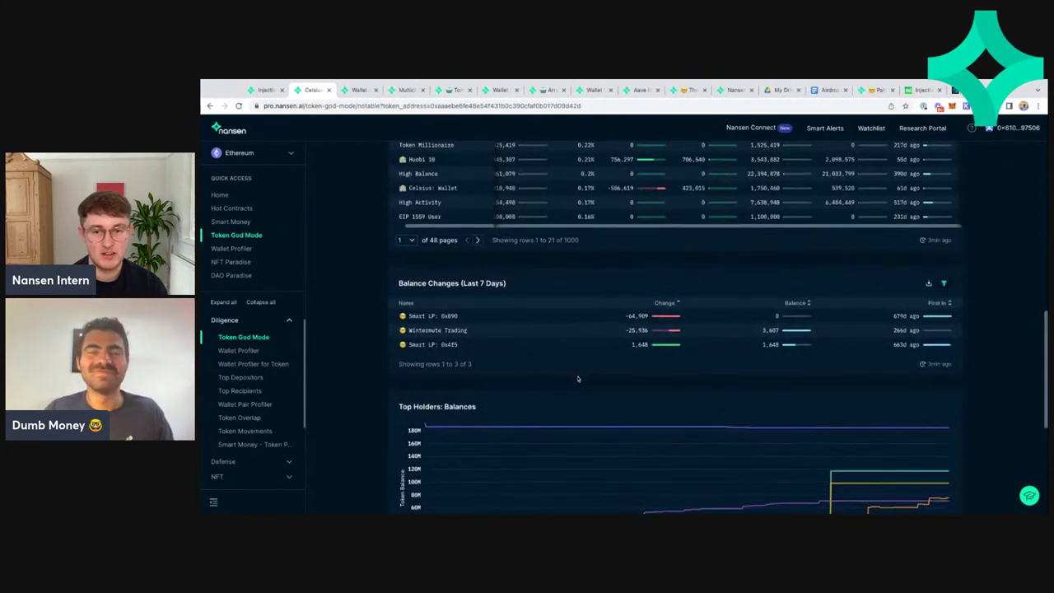
Leave Celsius's Token Distribution and open the DAO Paradise dashboard
scroll(576, 379, up, 1)
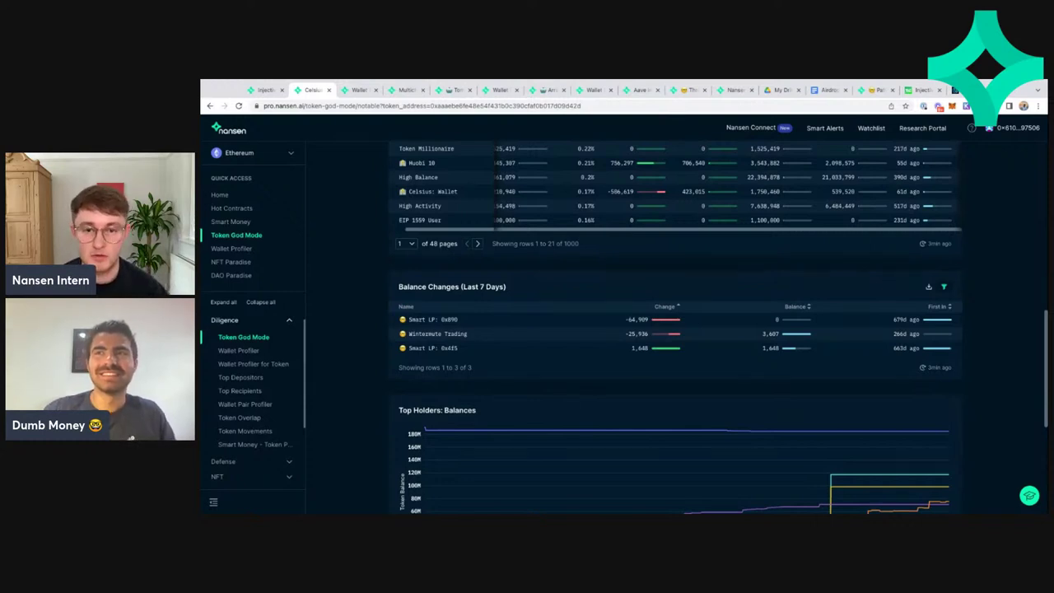
scroll(950, 288, up, 1)
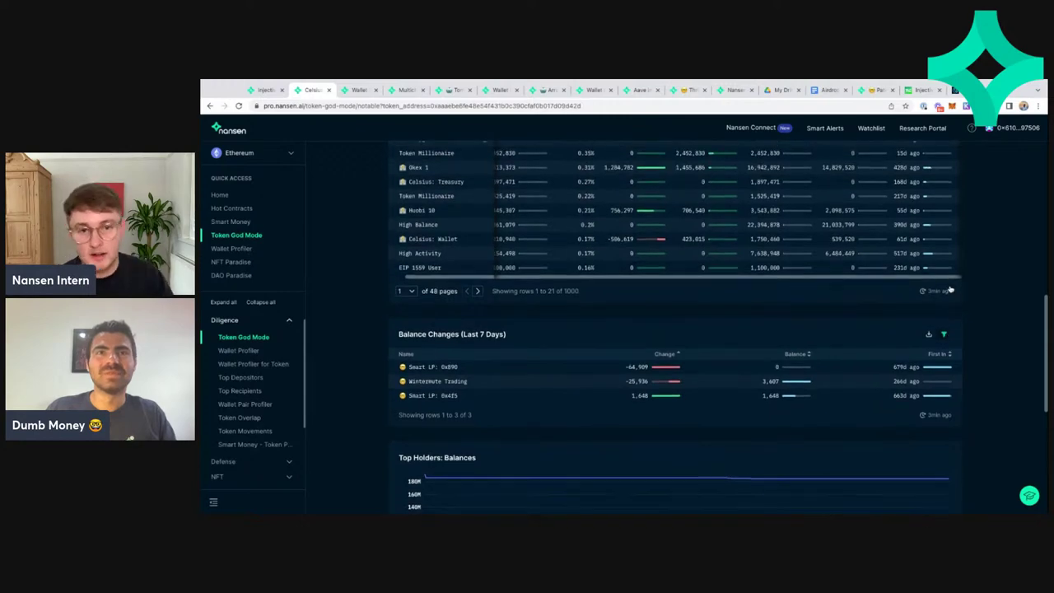
scroll(949, 288, up, 4)
scroll(950, 288, up, 3)
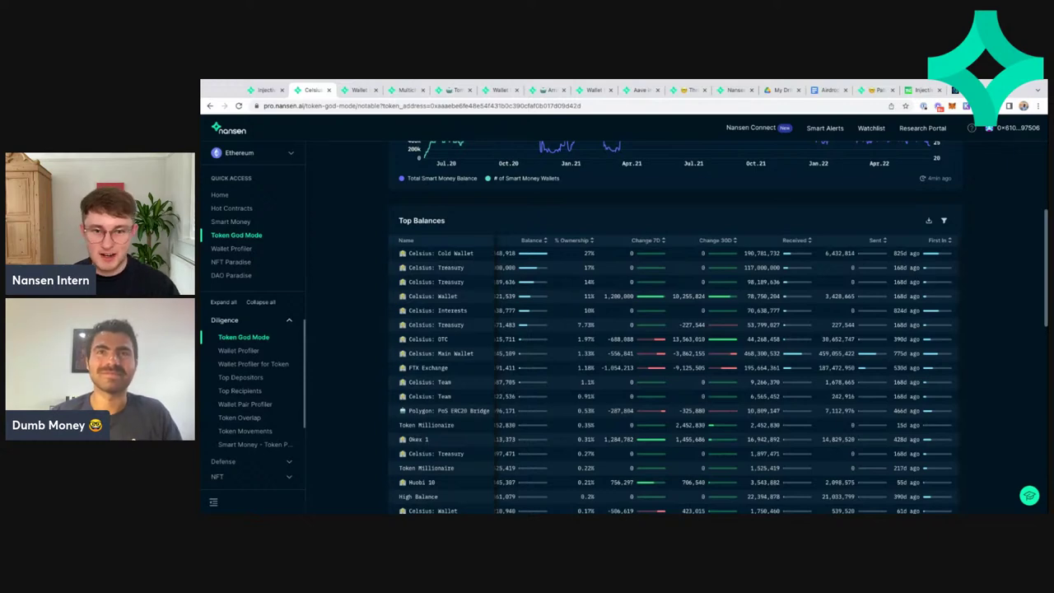
scroll(321, 321, up, 5)
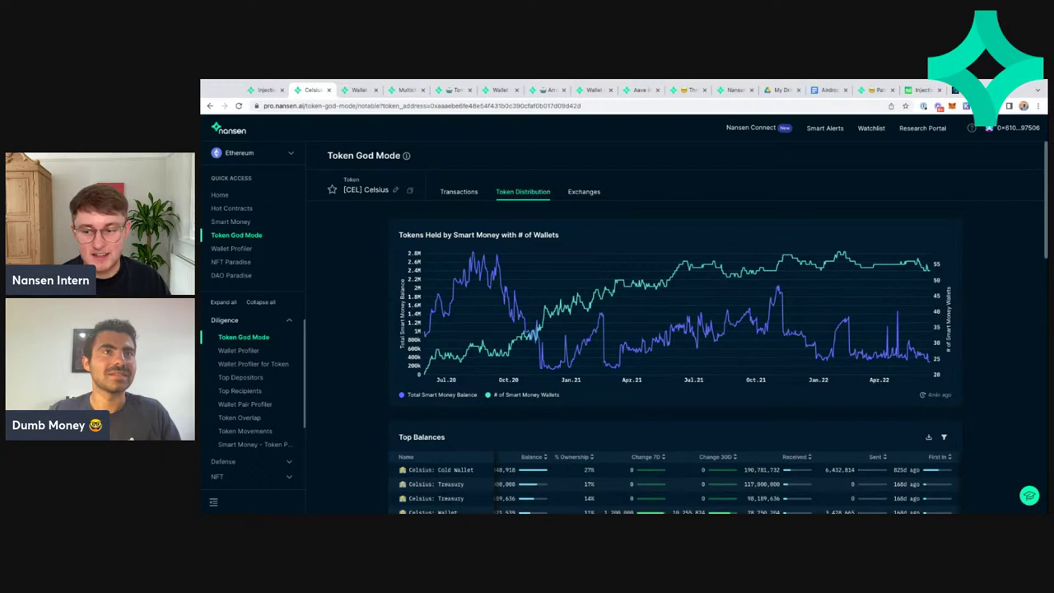
click(288, 322)
click(244, 278)
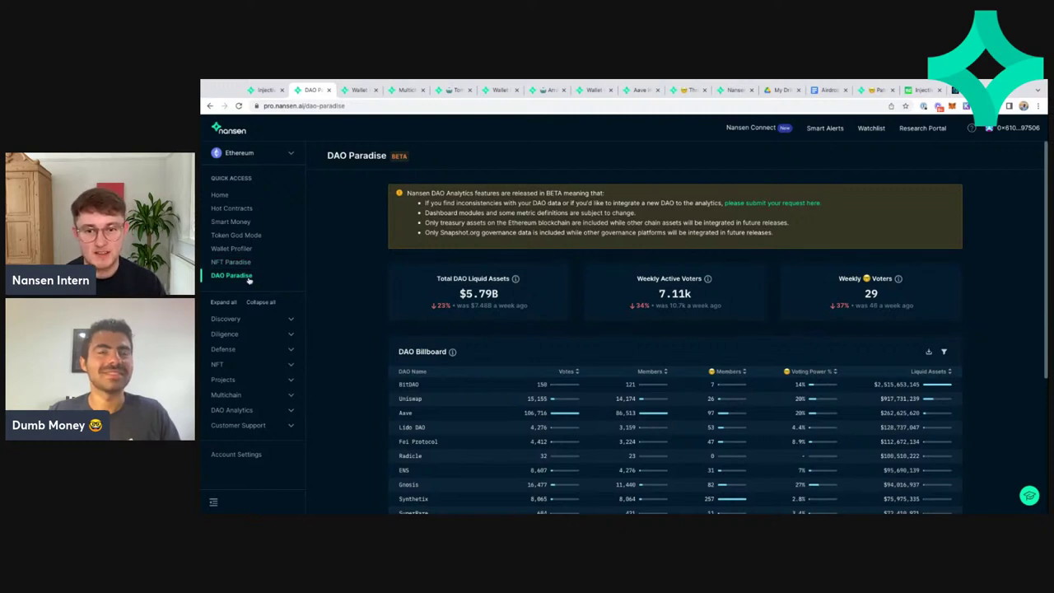
Examine the DAO Billboard in DAO Paradise and check BitDAO's liquid assets
scroll(371, 279, down, 1)
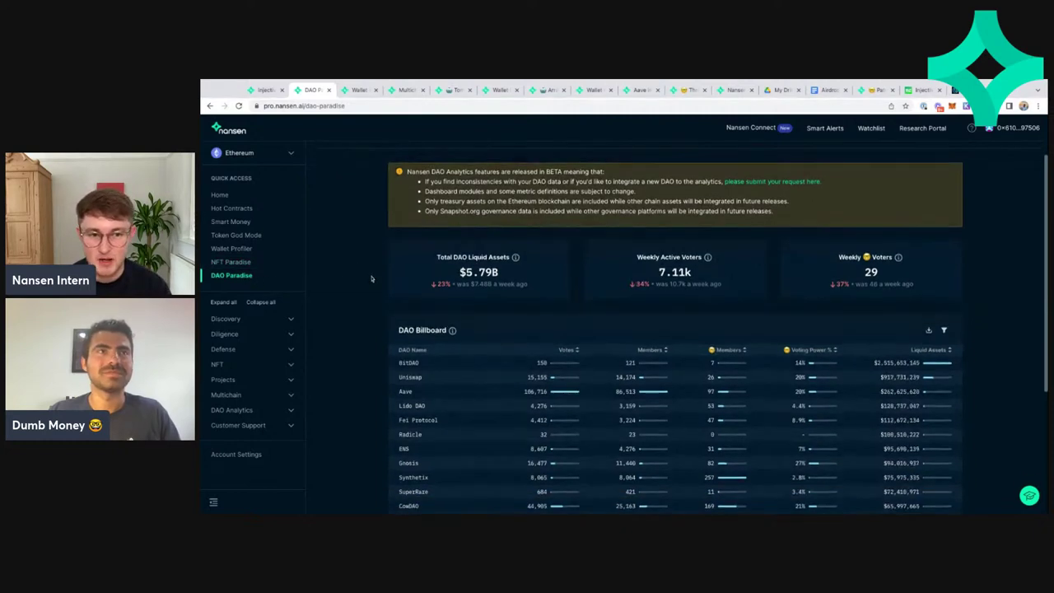
scroll(371, 279, down, 2)
scroll(371, 279, down, 2)
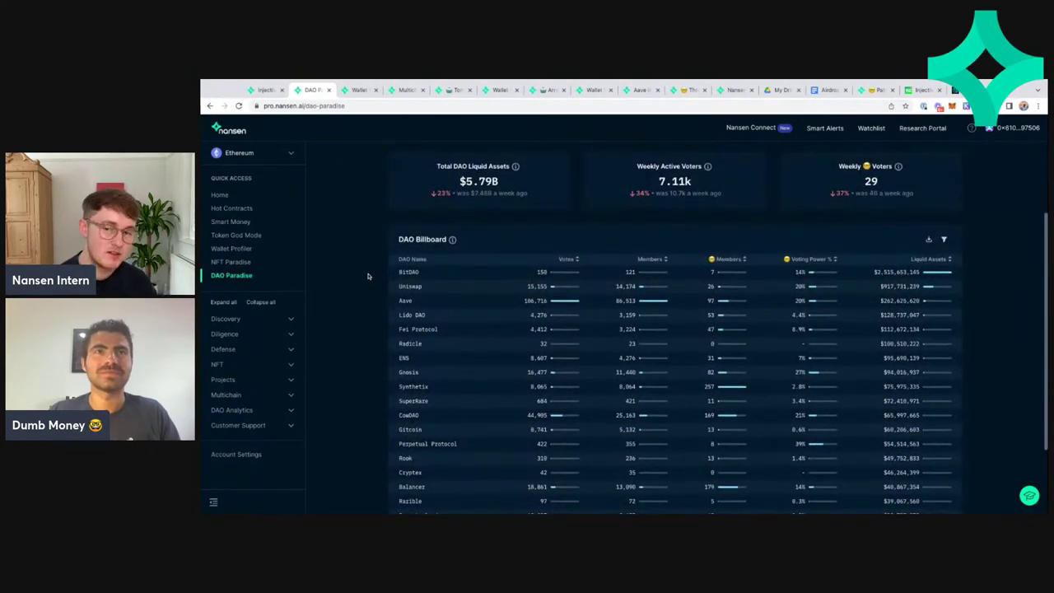
scroll(437, 275, up, 1)
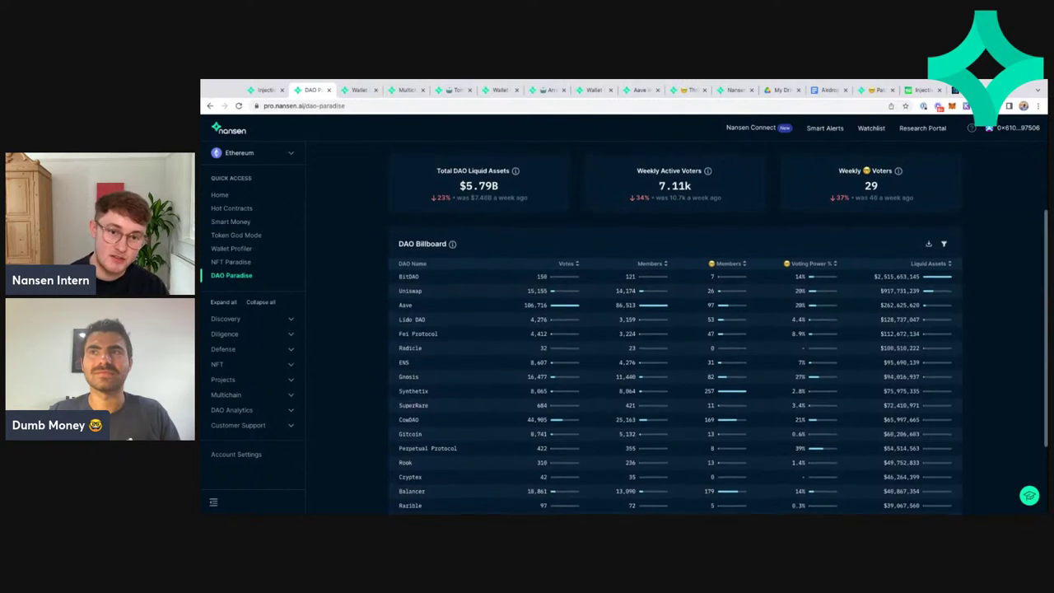
double_click(875, 278)
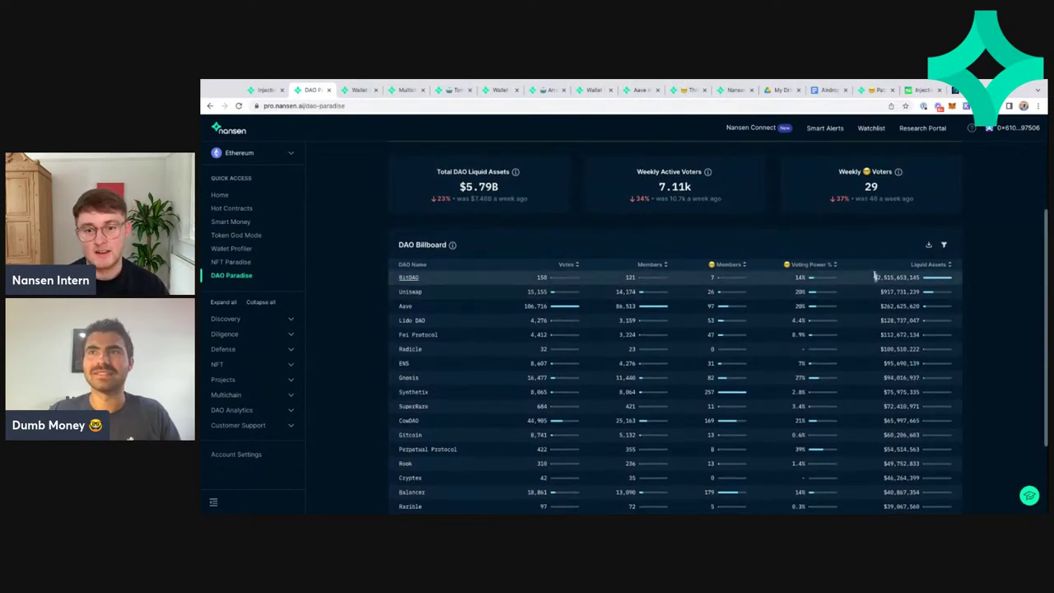
click(995, 279)
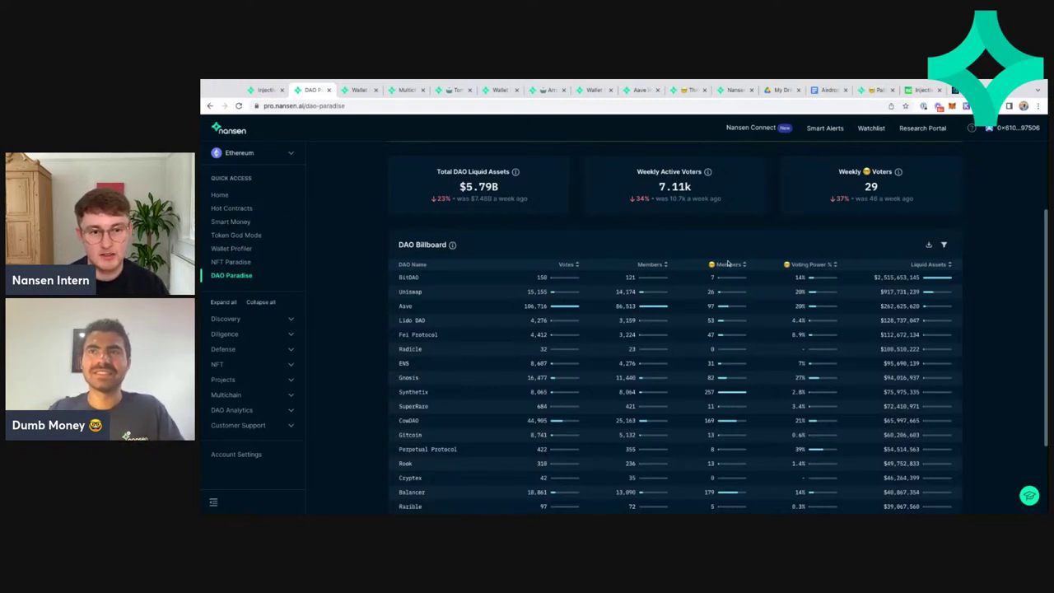
Open BitDAO in DAO God Mode and examine its token balances and the treasury versus smart money voting power chart
click(412, 278)
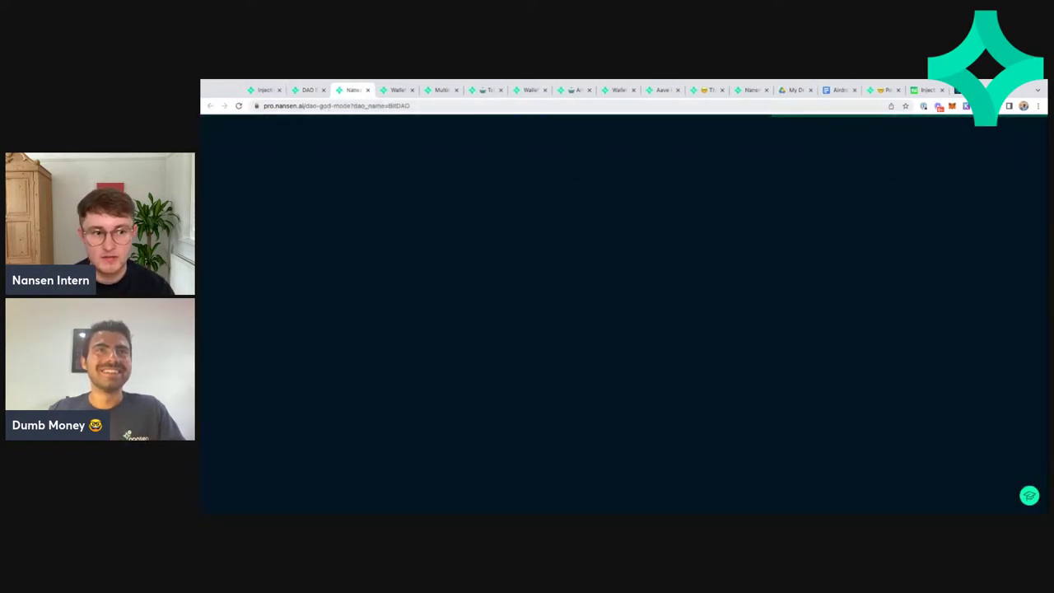
double_click(346, 106)
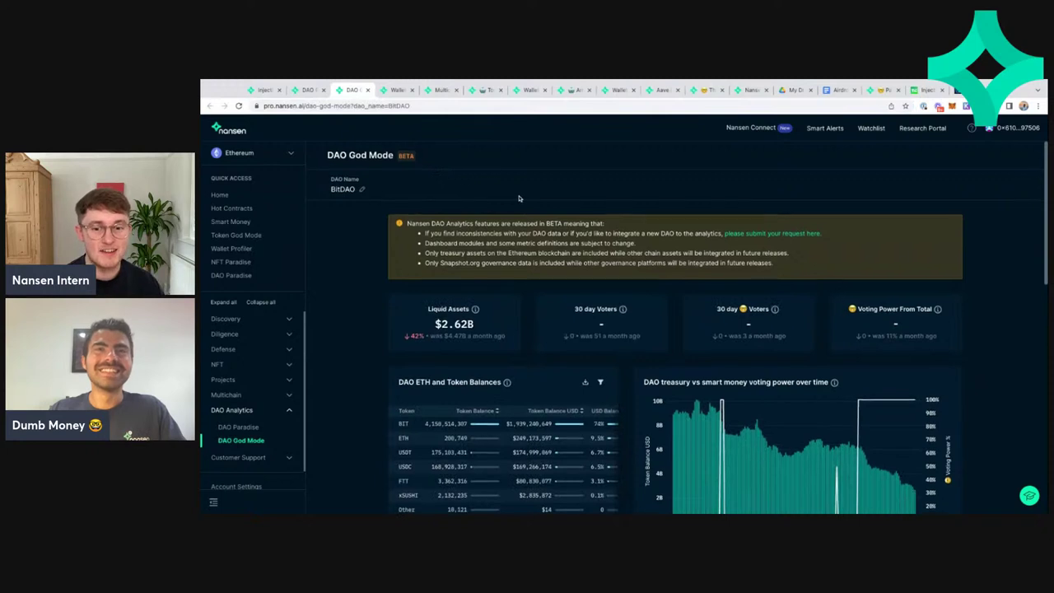
scroll(516, 195, down, 2)
scroll(630, 275, down, 1)
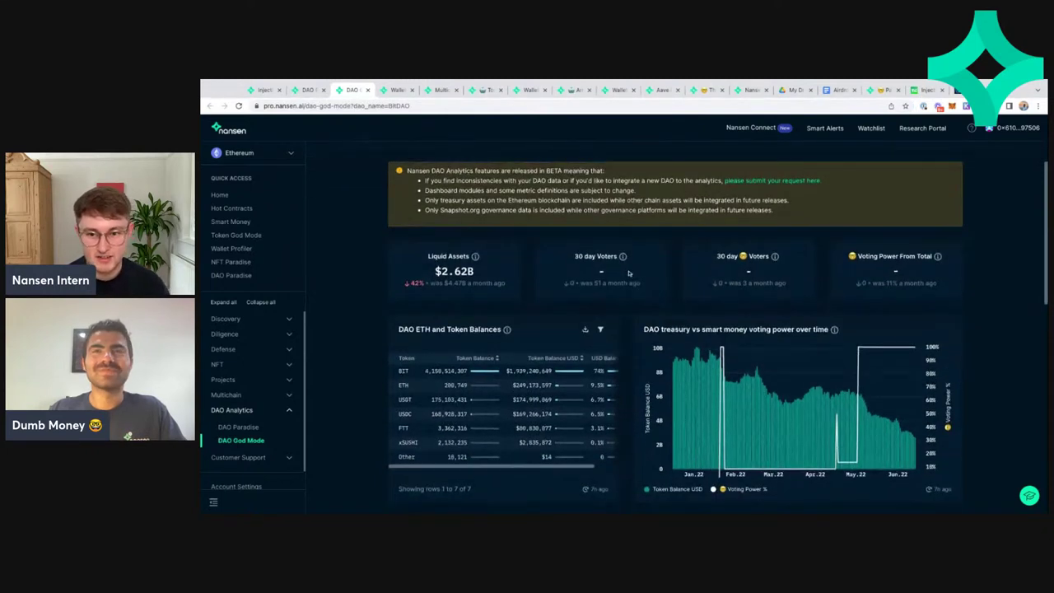
scroll(628, 295, down, 3)
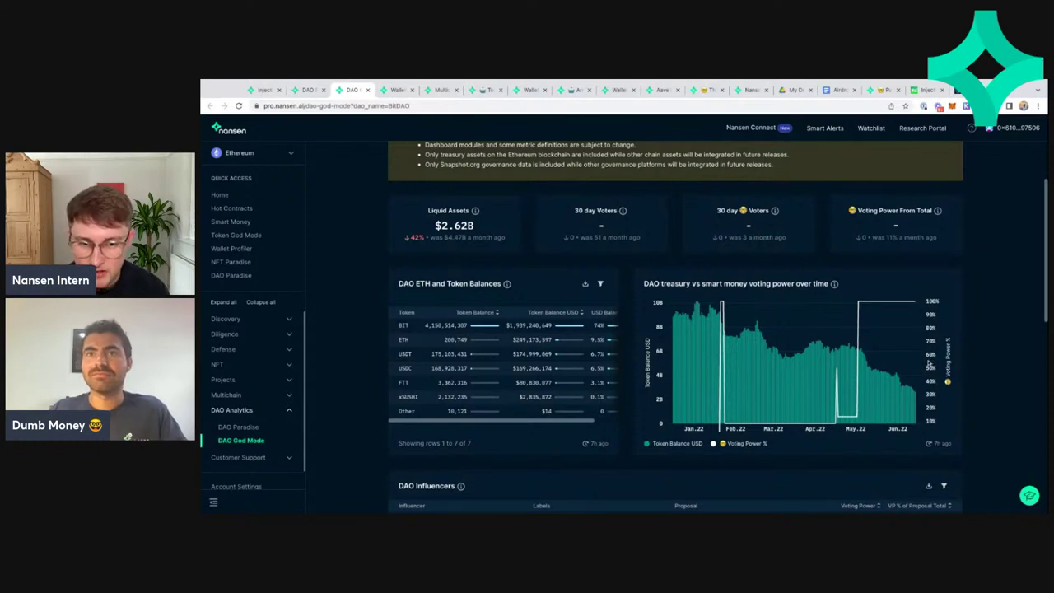
scroll(948, 350, down, 1)
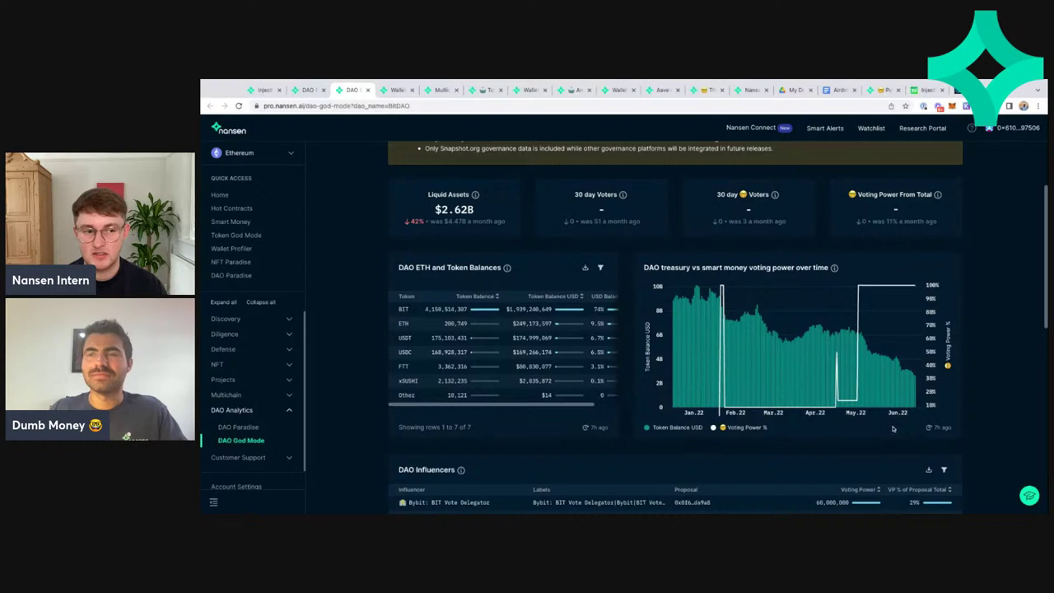
scroll(892, 429, down, 1)
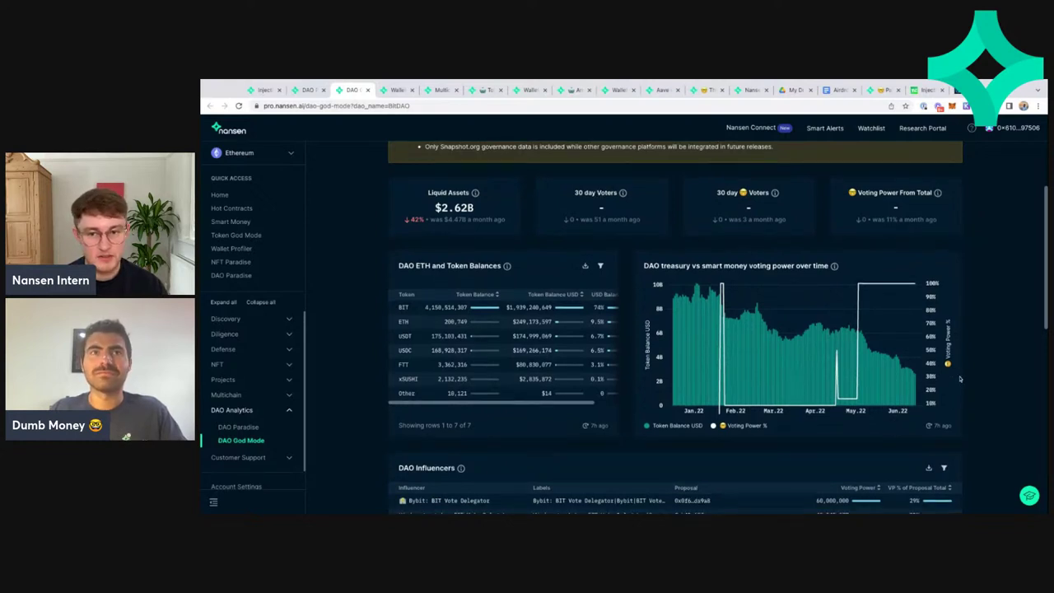
scroll(960, 378, down, 1)
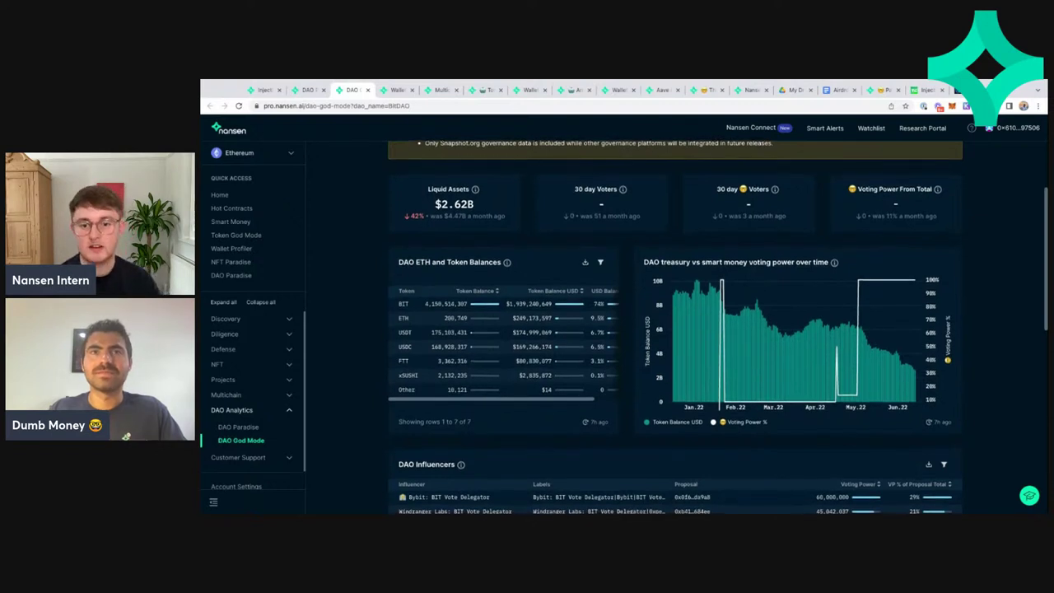
scroll(675, 330, down, 1)
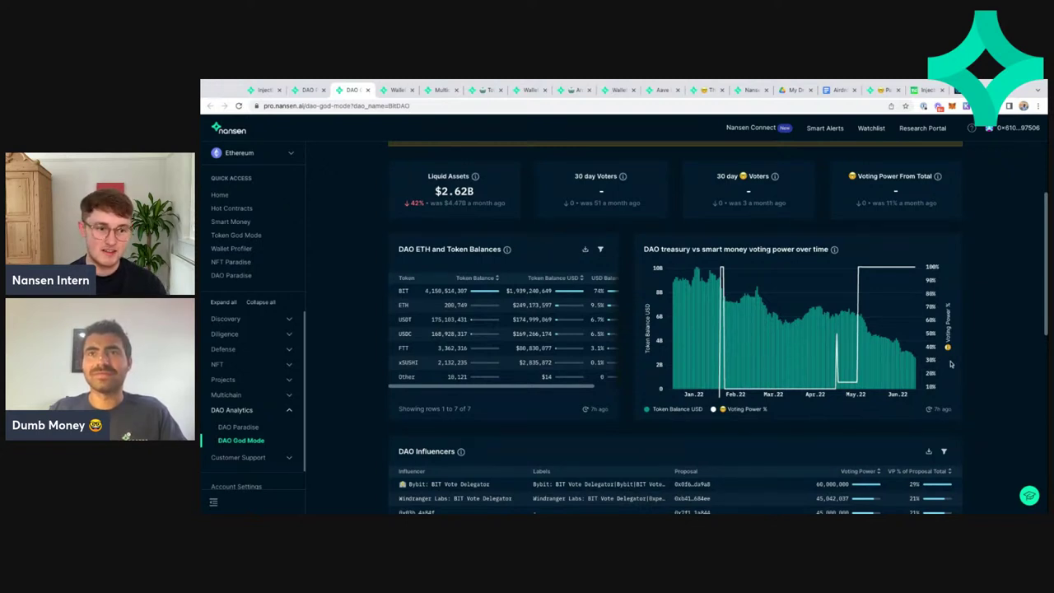
mouse_move(915, 377)
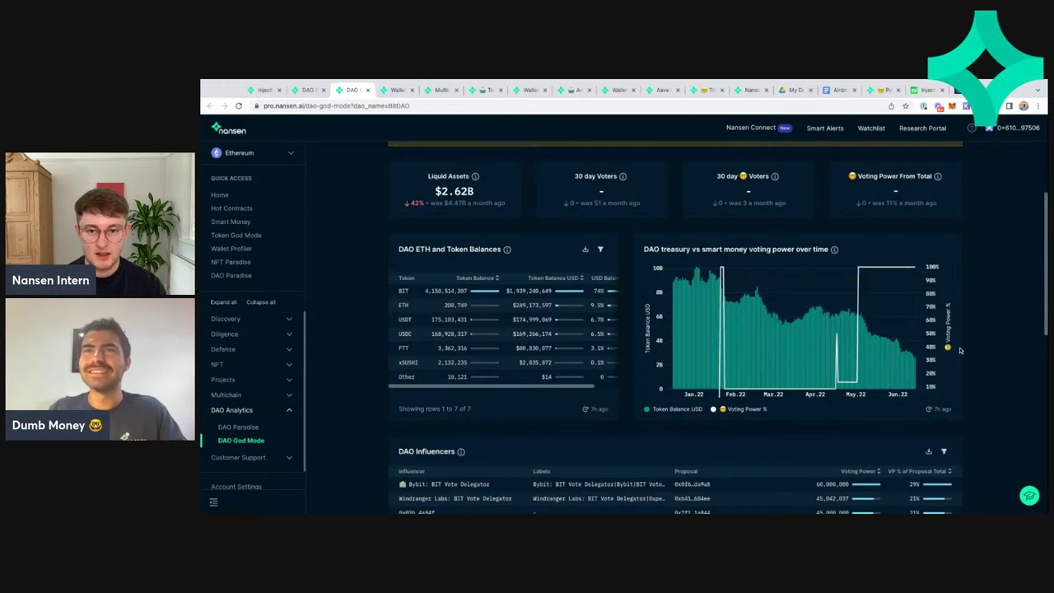
Look over BitDAO's top DAO Influencers, then go back to its liquid assets and voter summary
scroll(1010, 342, down, 1)
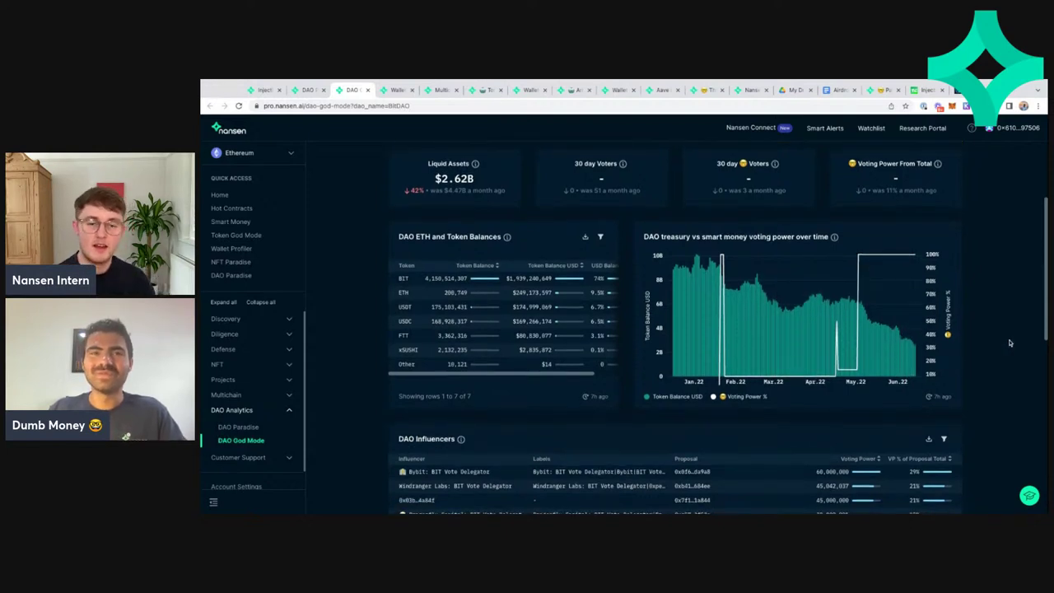
scroll(1010, 343, down, 1)
scroll(1010, 342, down, 1)
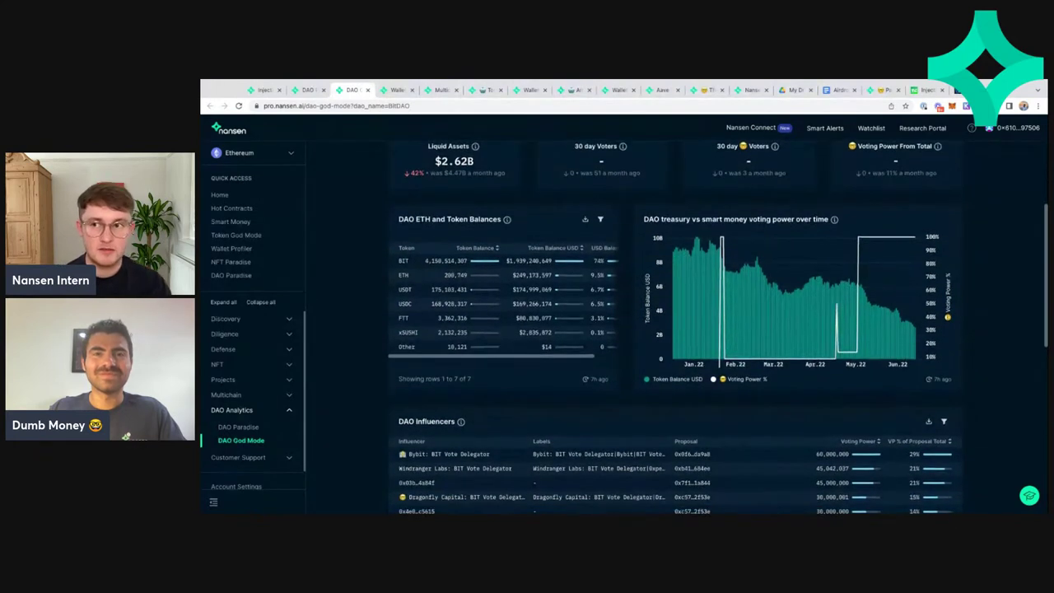
scroll(663, 329, up, 1)
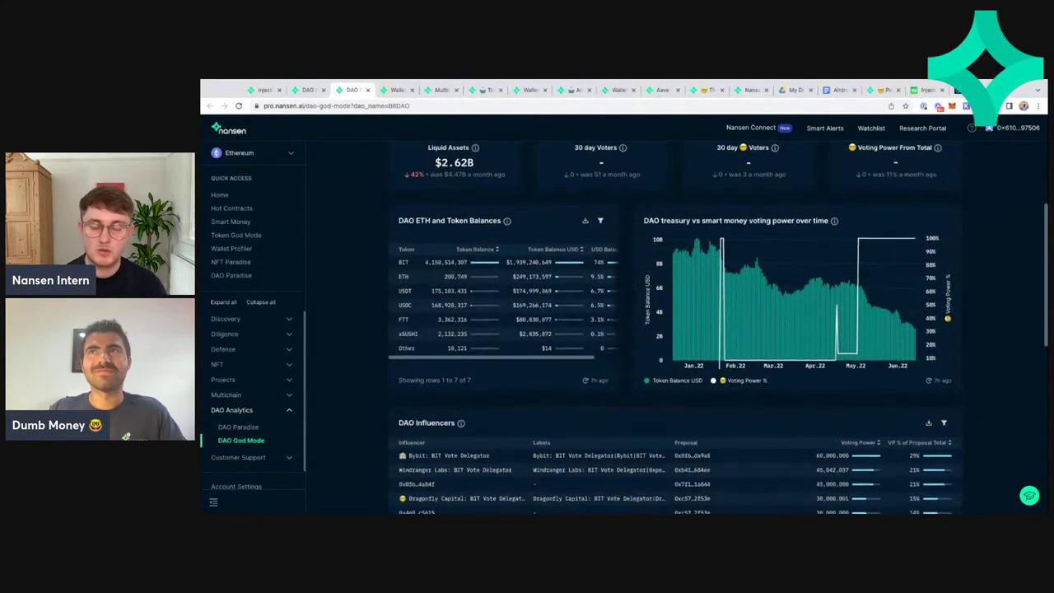
scroll(663, 329, up, 2)
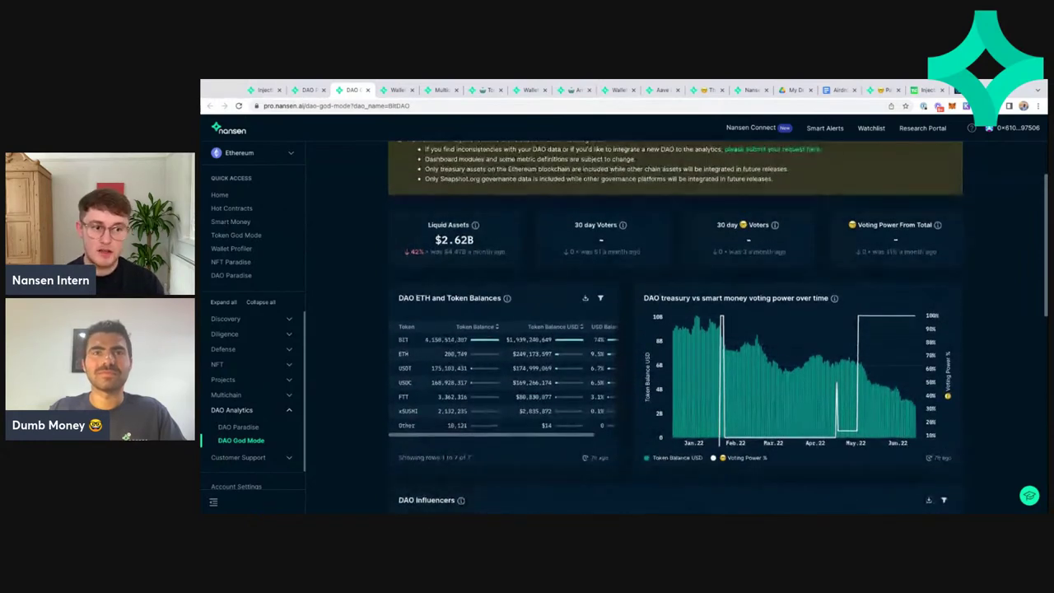
scroll(675, 329, up, 1)
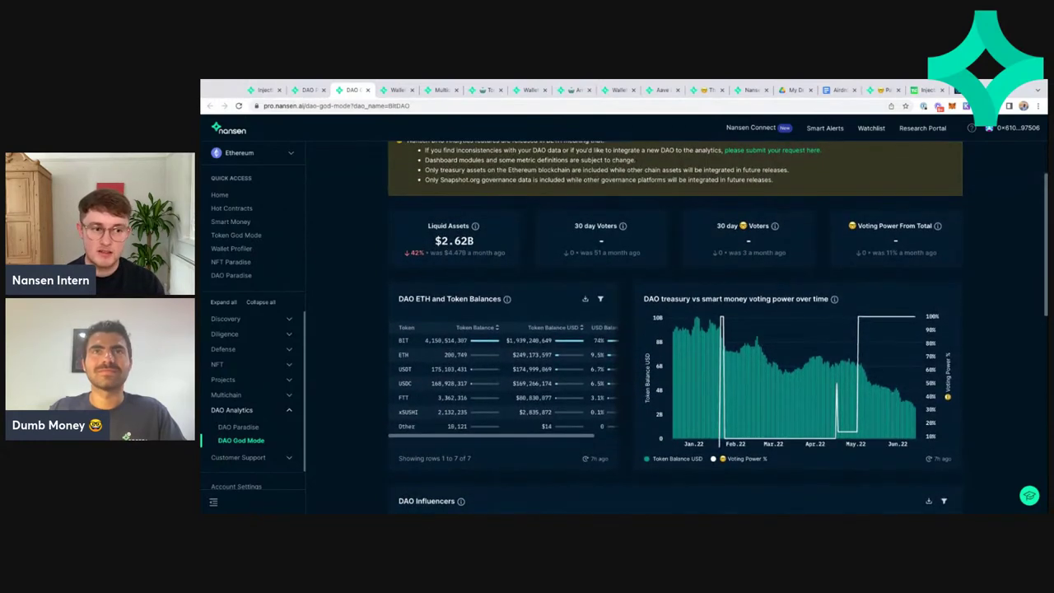
scroll(807, 247, up, 2)
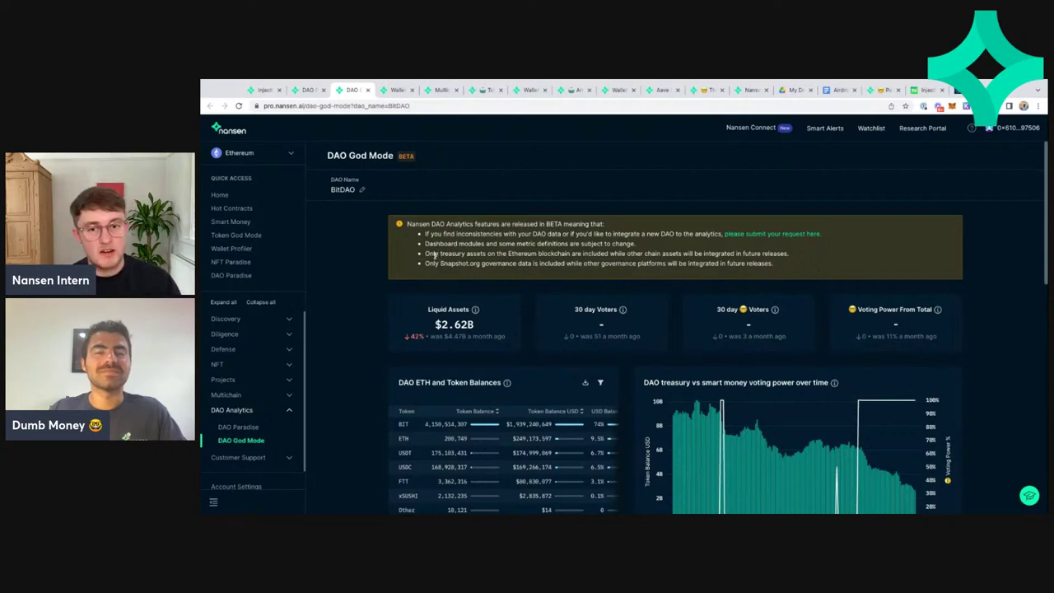
Return to DAO Paradise and check how many DAOs the DAO Billboard lists in total
click(267, 274)
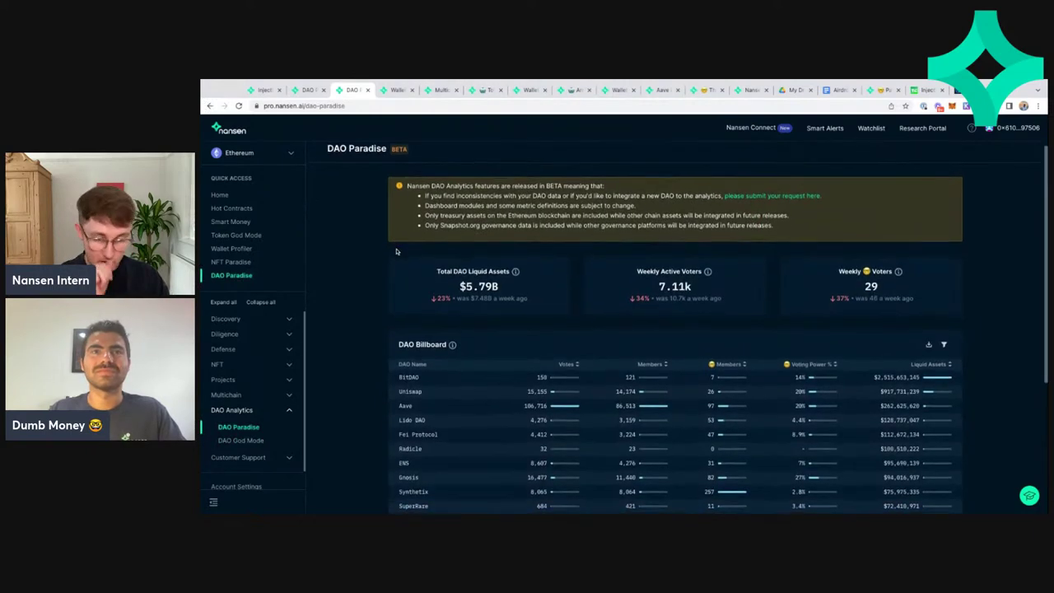
scroll(395, 252, down, 1)
scroll(395, 251, down, 3)
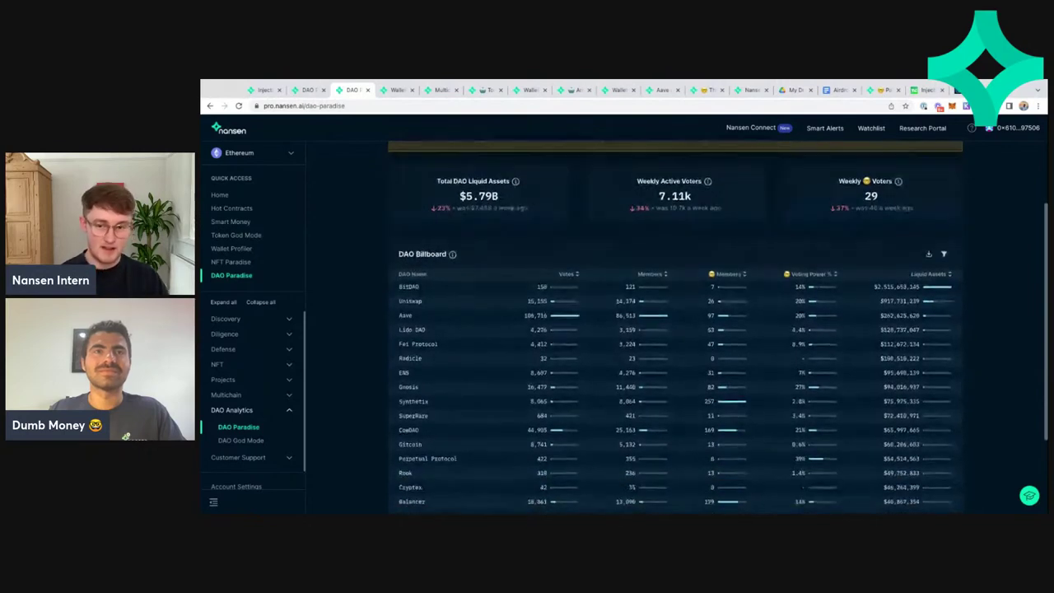
scroll(384, 277, down, 3)
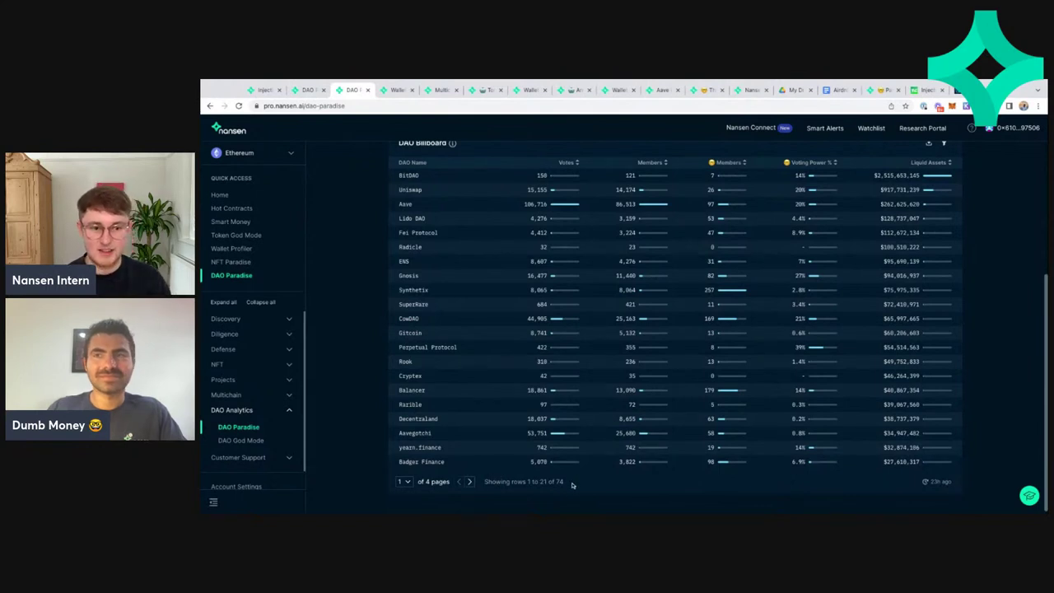
drag(566, 482, 550, 481)
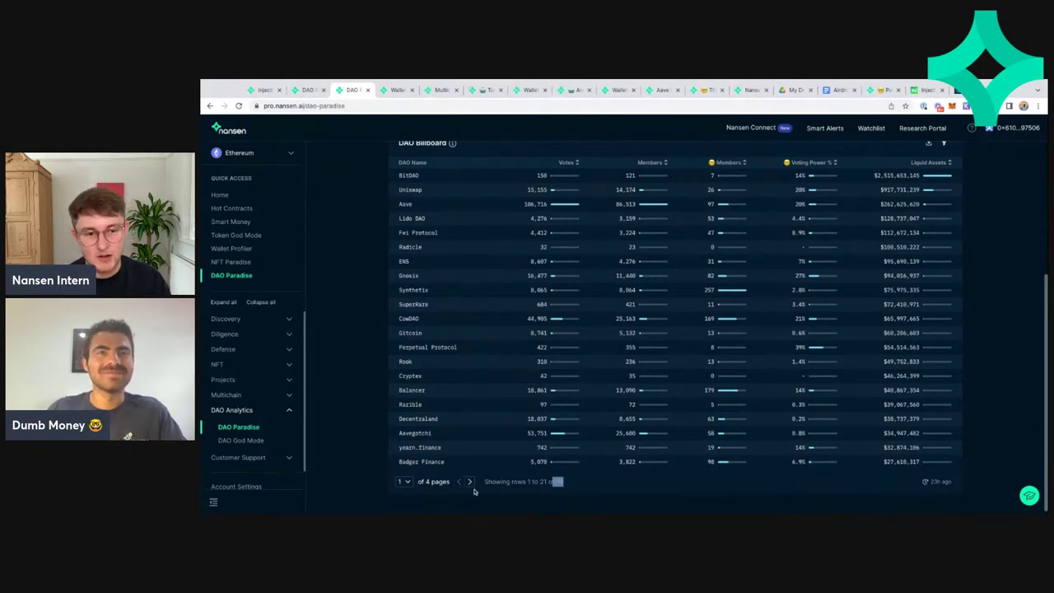
click(535, 490)
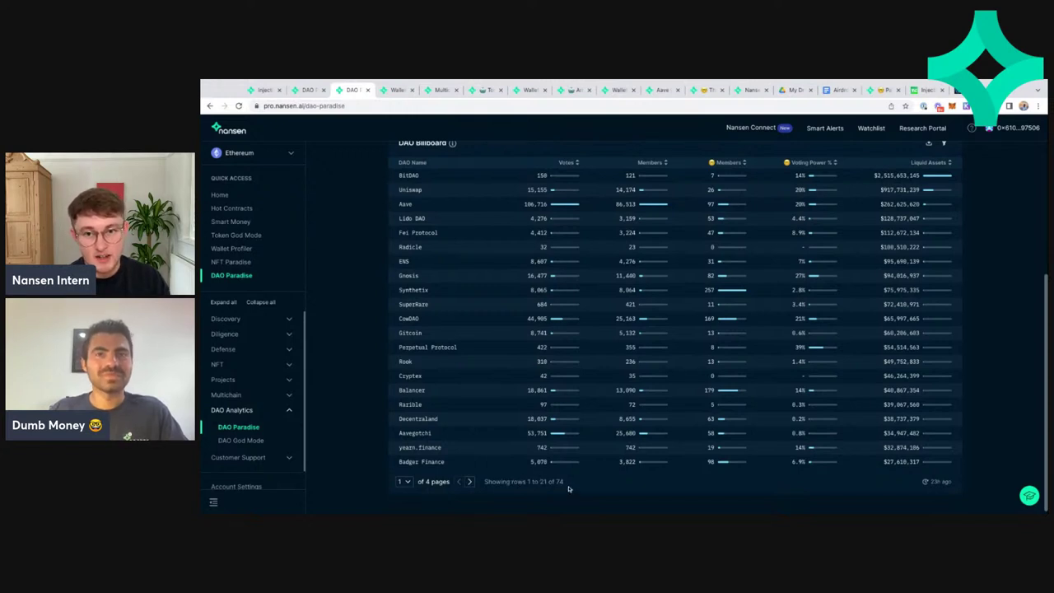
Compare the listed DAOs' votes, members, smart money voting power and liquid assets in the DAO Billboard
scroll(580, 488, up, 1)
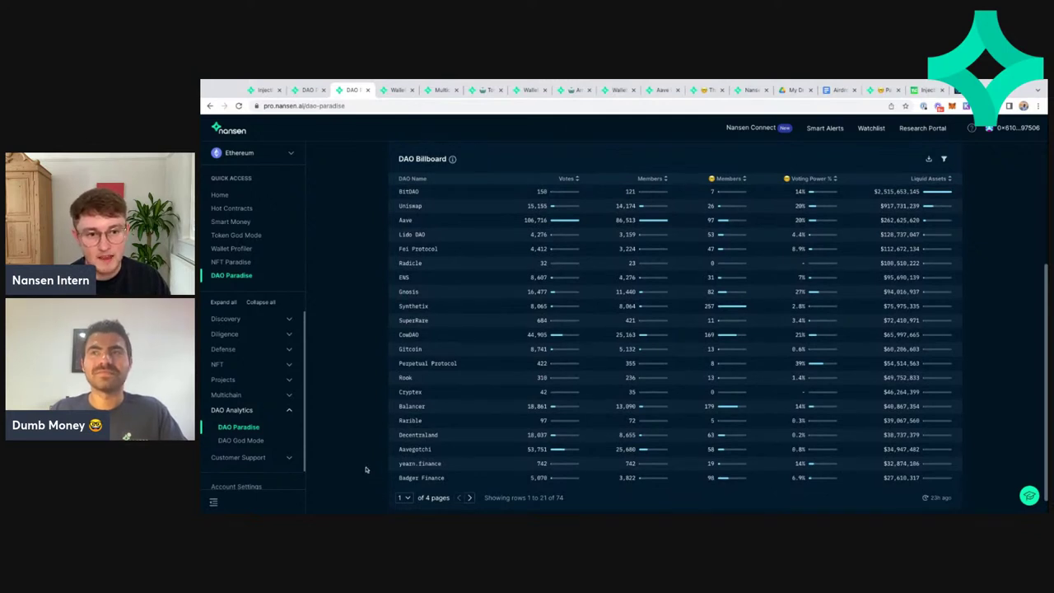
scroll(675, 330, up, 1)
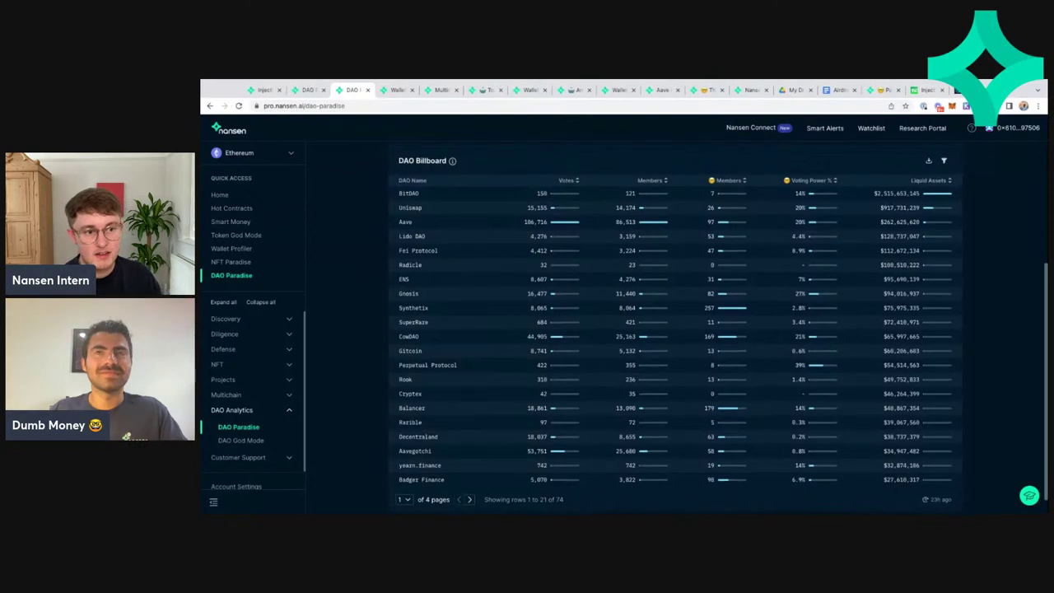
scroll(675, 329, up, 1)
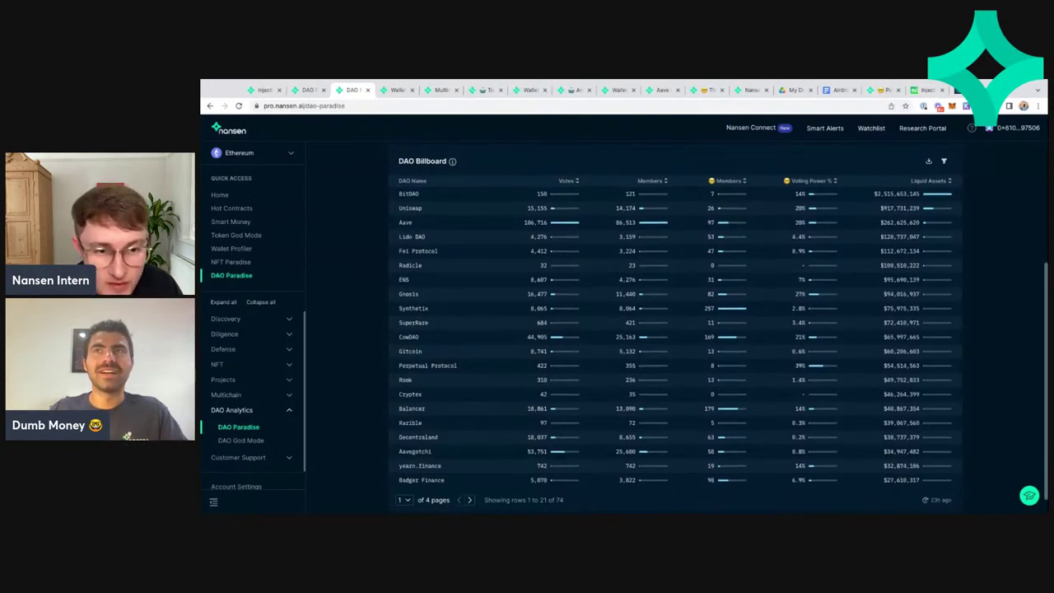
scroll(358, 422, up, 1)
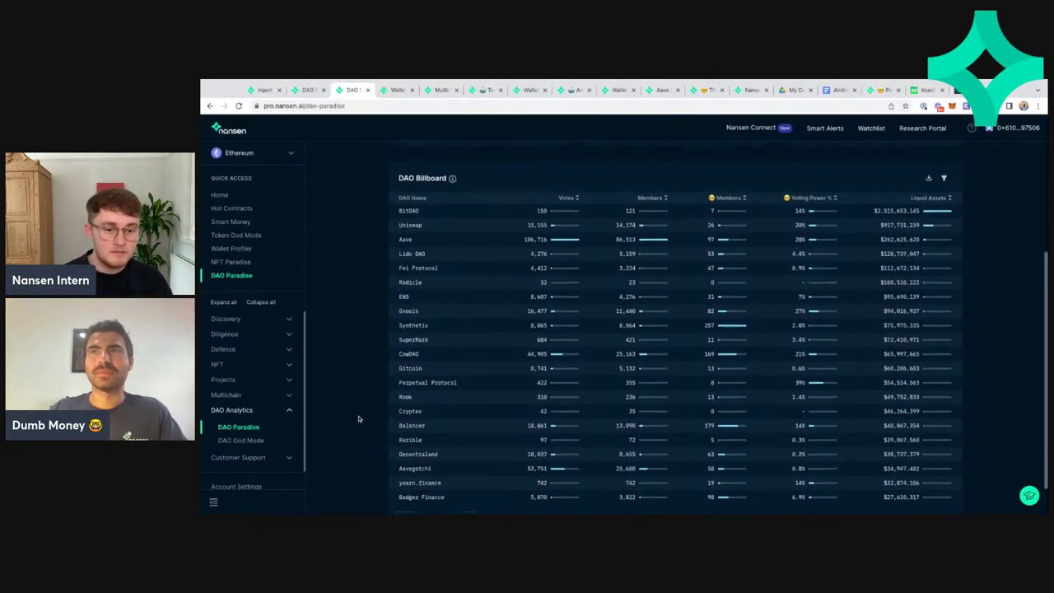
scroll(356, 400, down, 1)
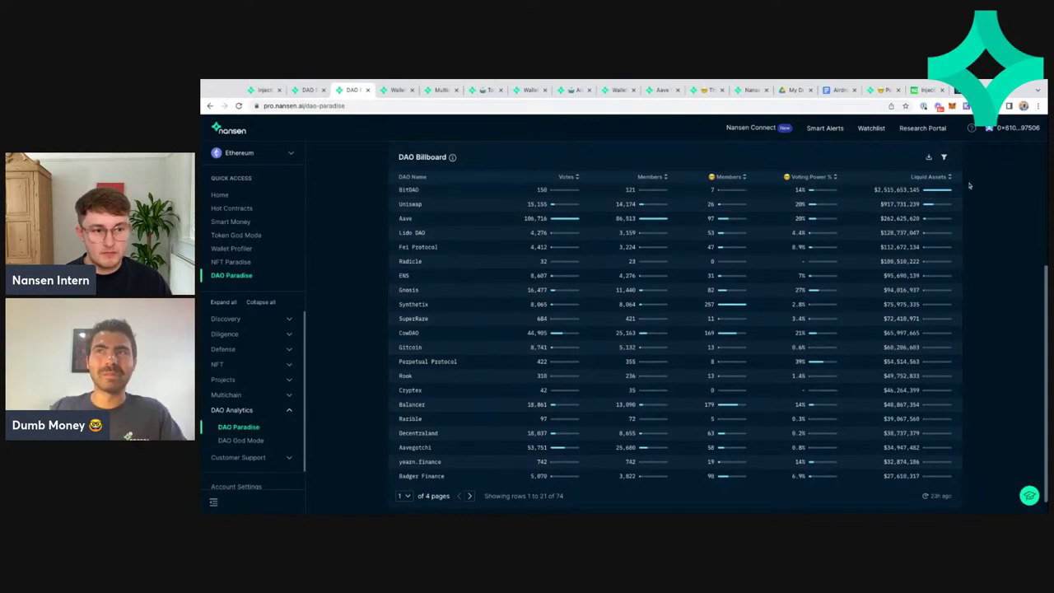
Review DAO Paradise's total liquid assets and weekly voter figures alongside the leading DAOs in the DAO Billboard
scroll(970, 193, up, 1)
scroll(970, 193, up, 3)
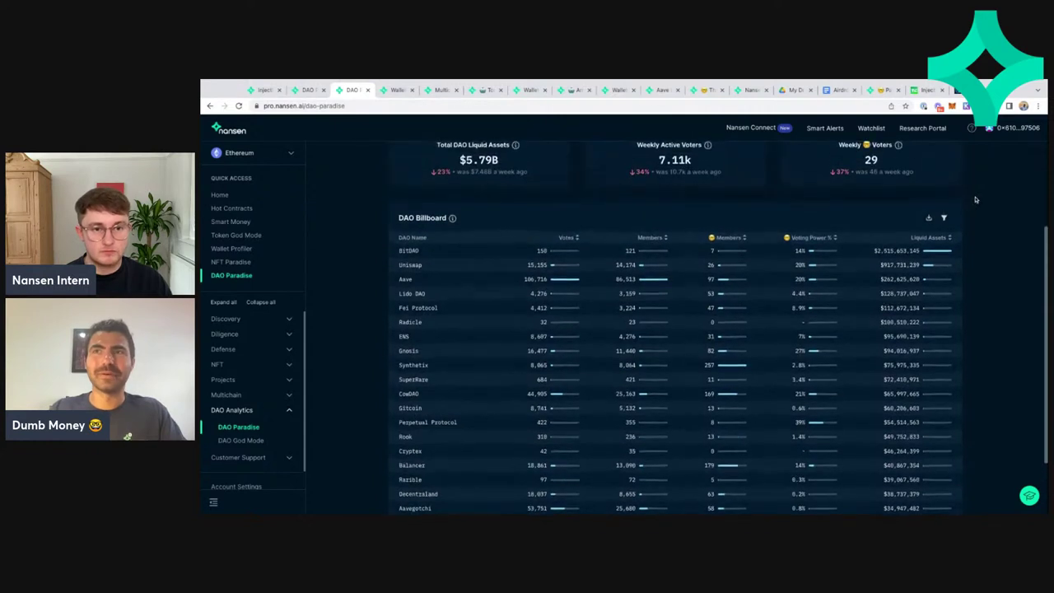
scroll(979, 224, up, 3)
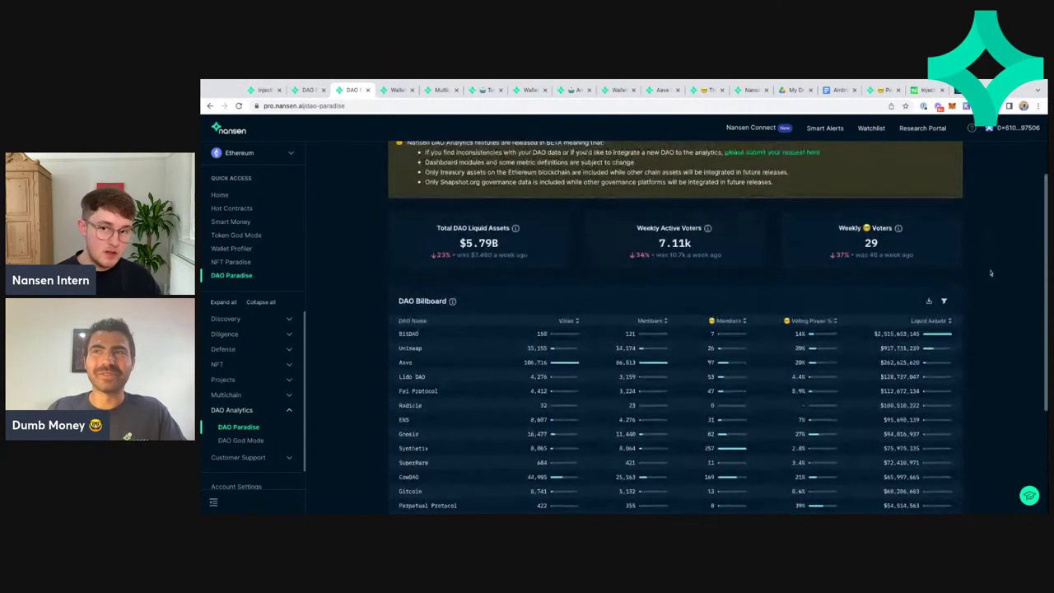
scroll(998, 291, down, 1)
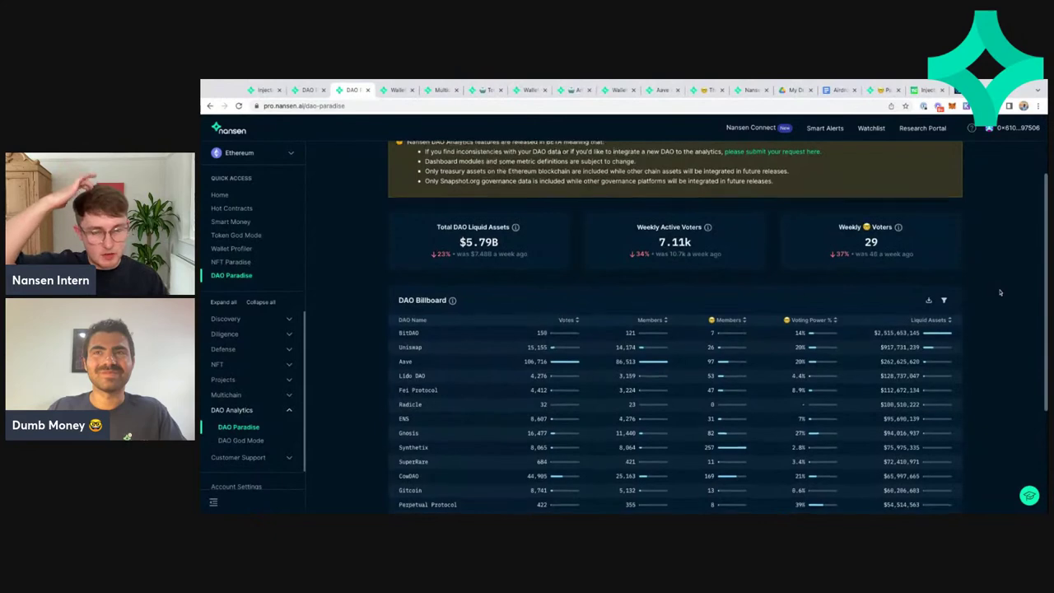
scroll(999, 291, down, 3)
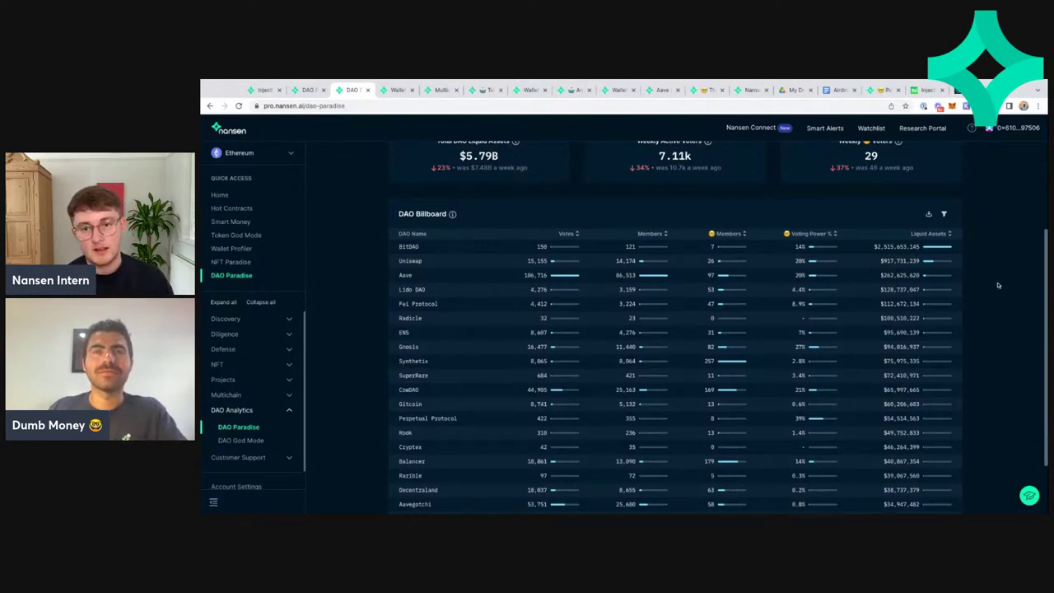
scroll(996, 285, down, 1)
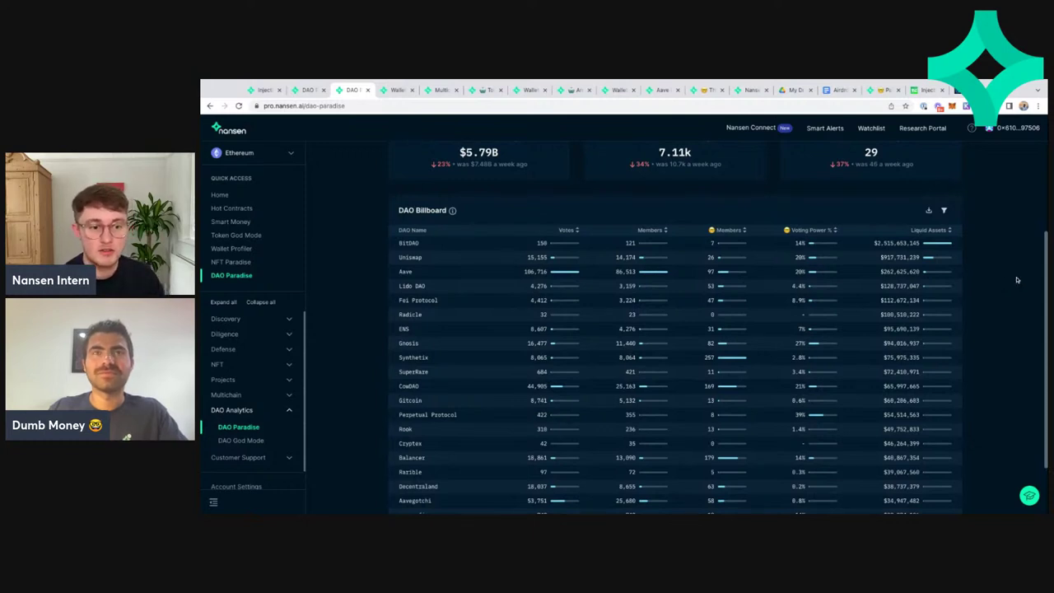
scroll(1016, 280, down, 1)
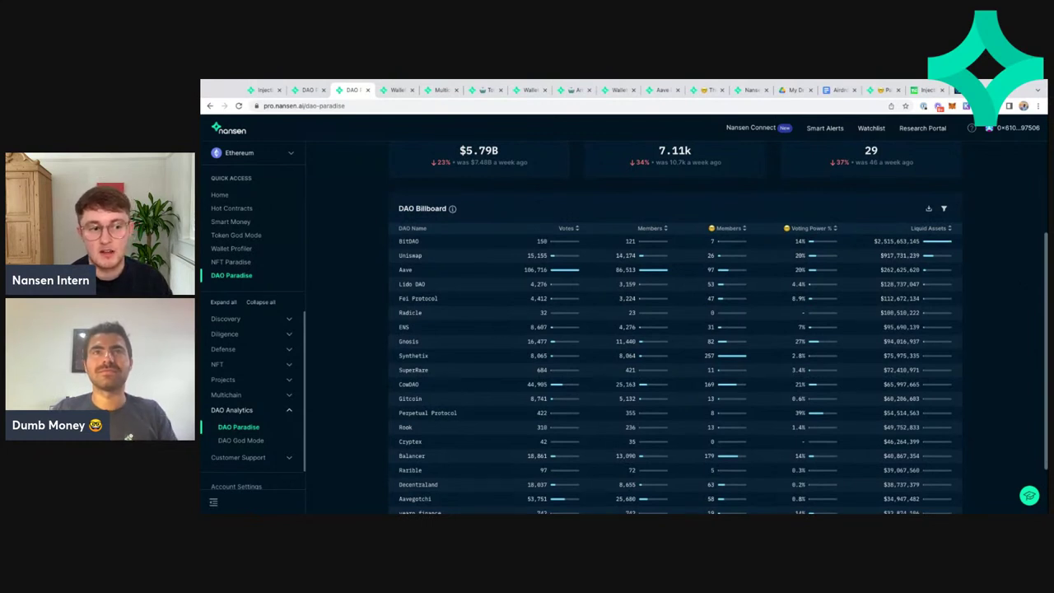
scroll(1042, 267, up, 1)
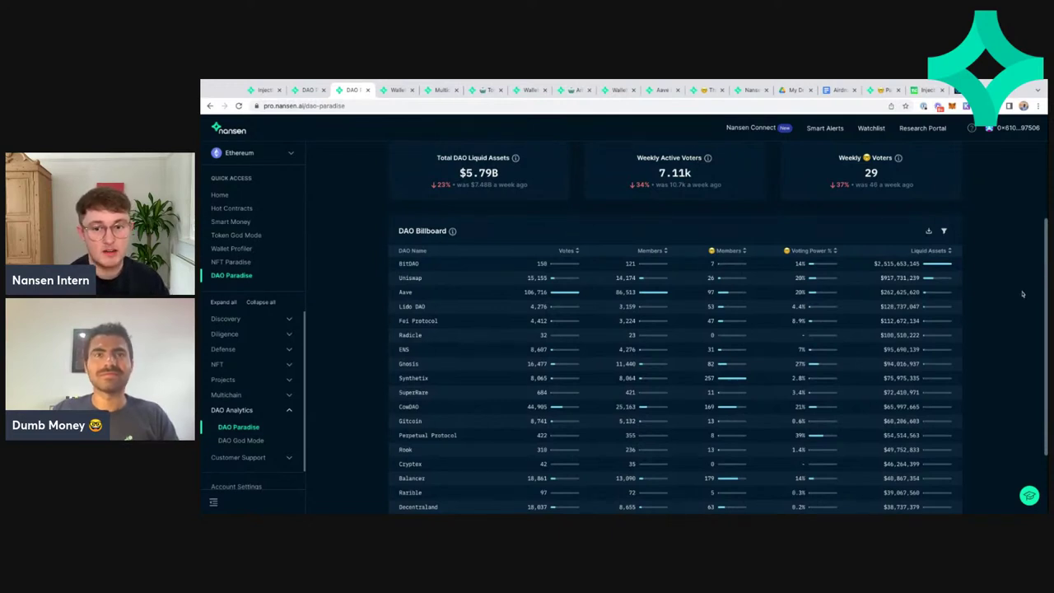
scroll(1022, 293, down, 1)
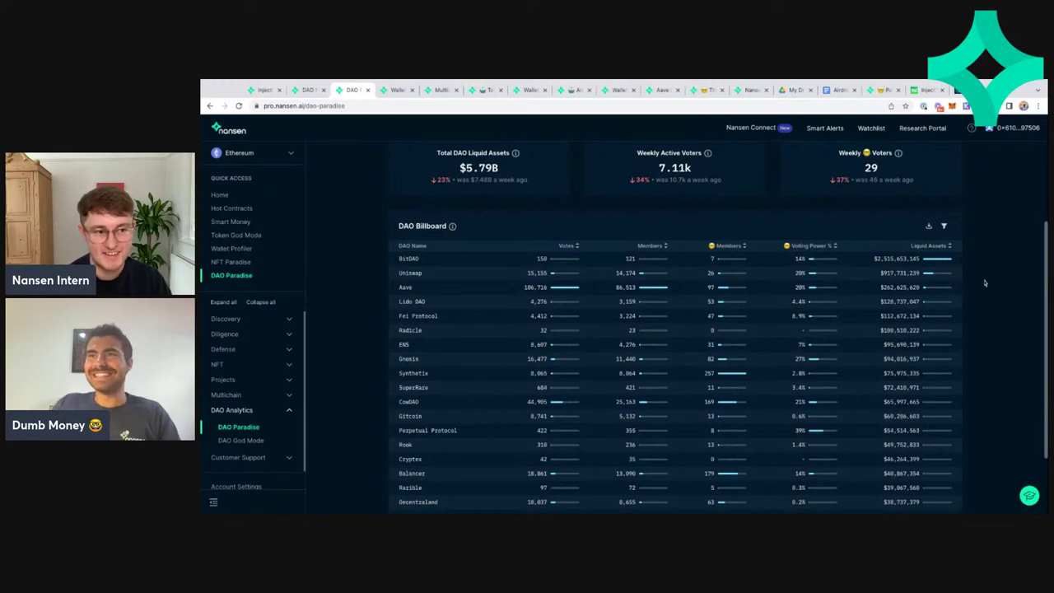
Open BitDAO from the DAO Billboard in DAO God Mode and check its BIT and ETH token balances
double_click(404, 260)
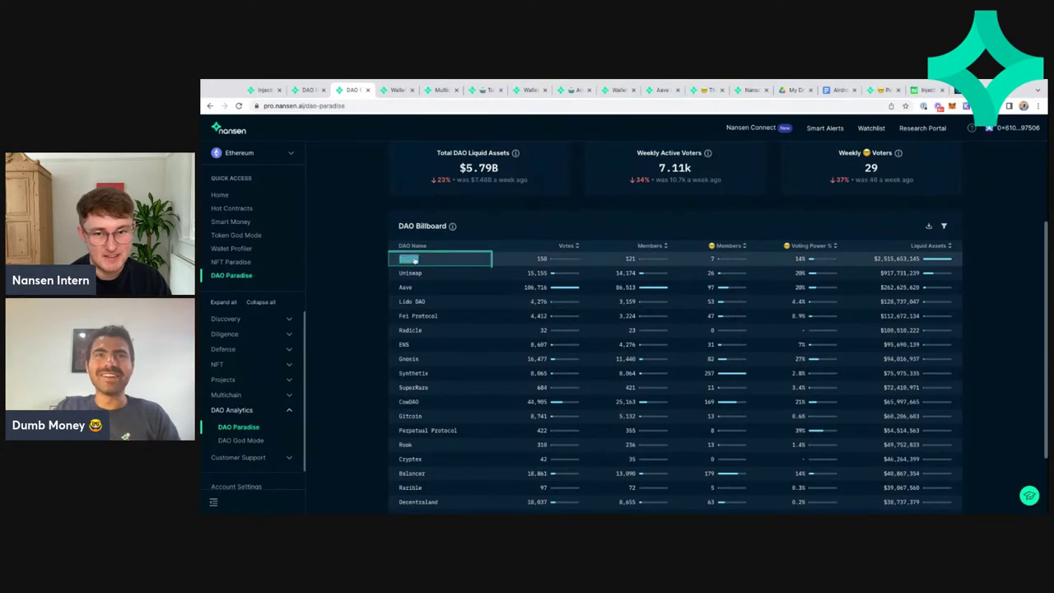
click(411, 260)
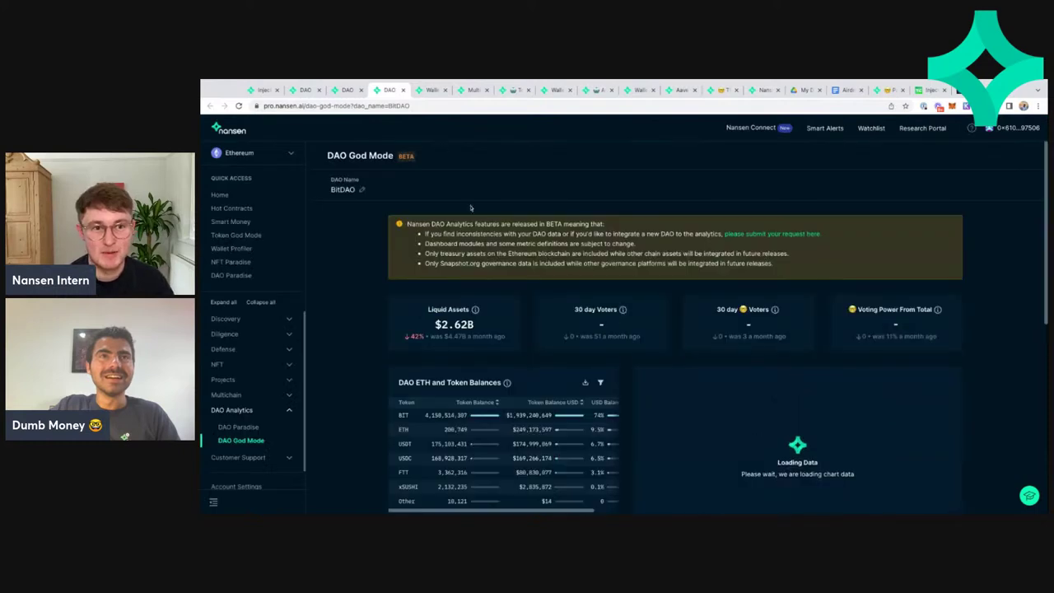
scroll(480, 333, down, 2)
double_click(402, 359)
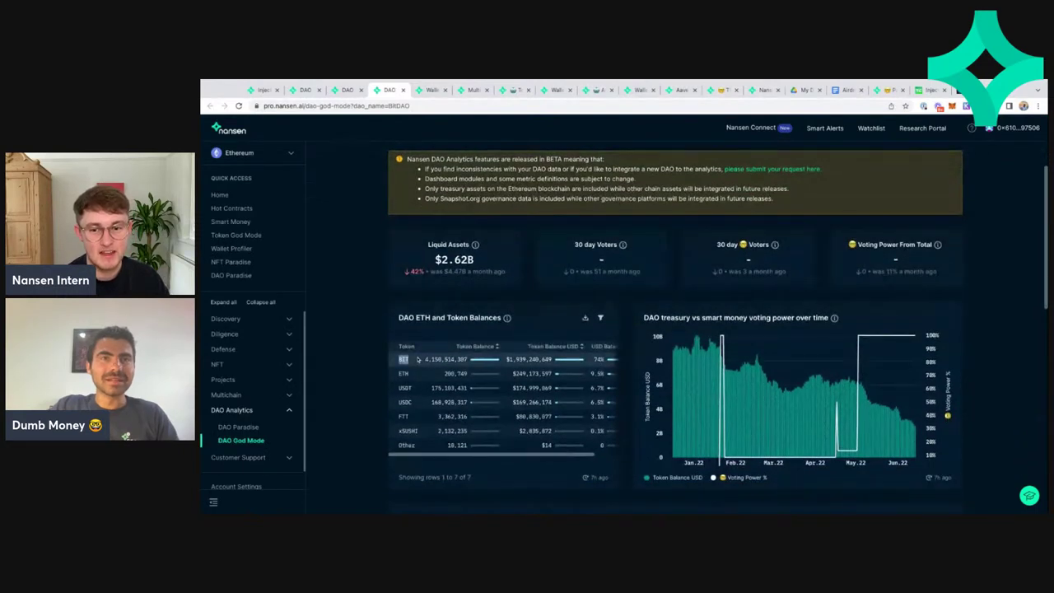
click(518, 373)
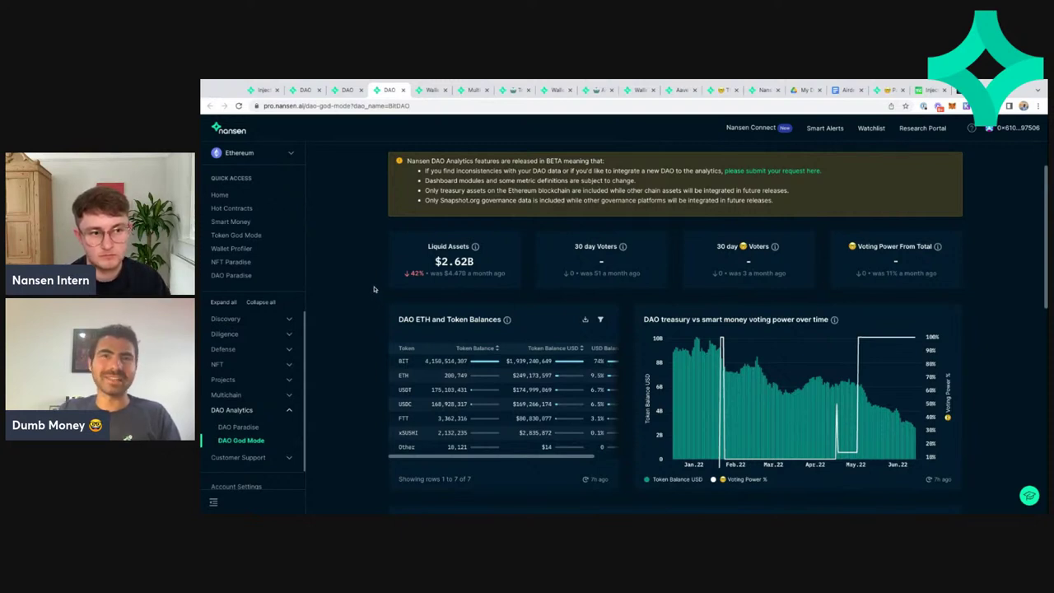
Examine BitDAO's liquid assets and 30-day voter figures together with its treasury versus smart money voting power chart
scroll(371, 292, up, 1)
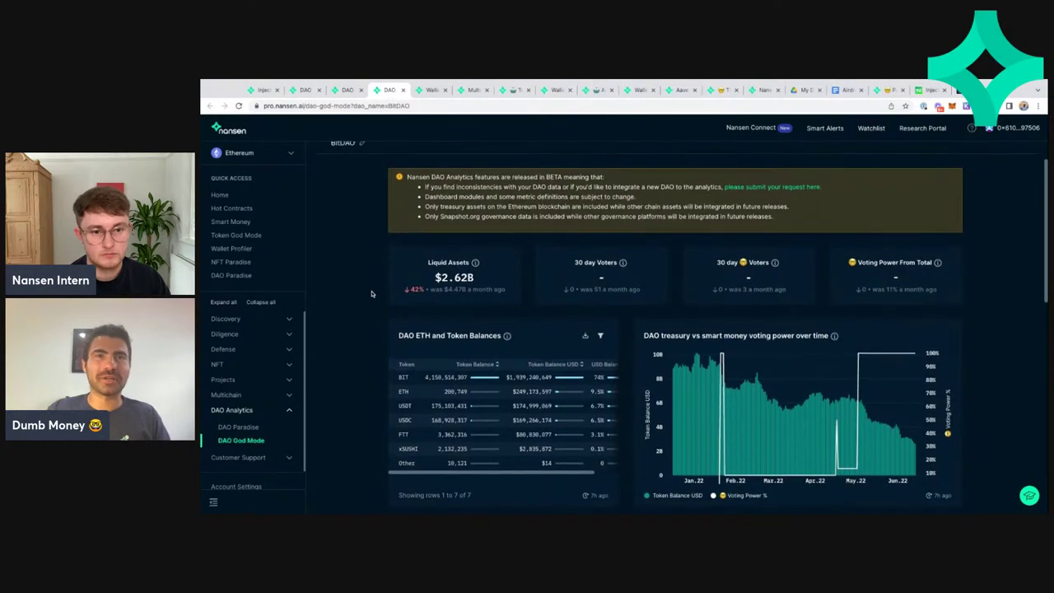
scroll(371, 293, up, 1)
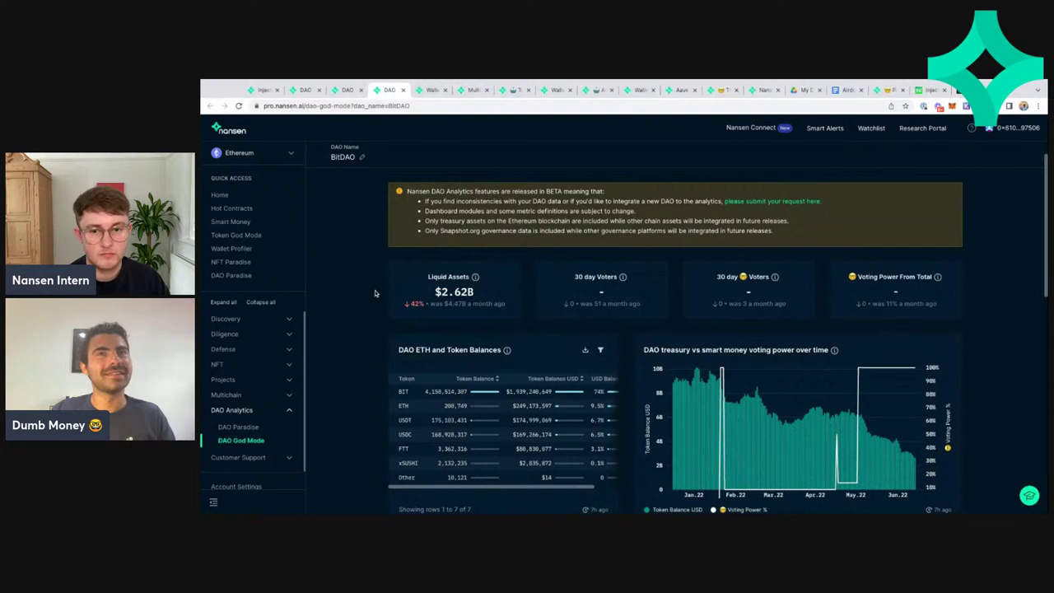
scroll(375, 290, up, 1)
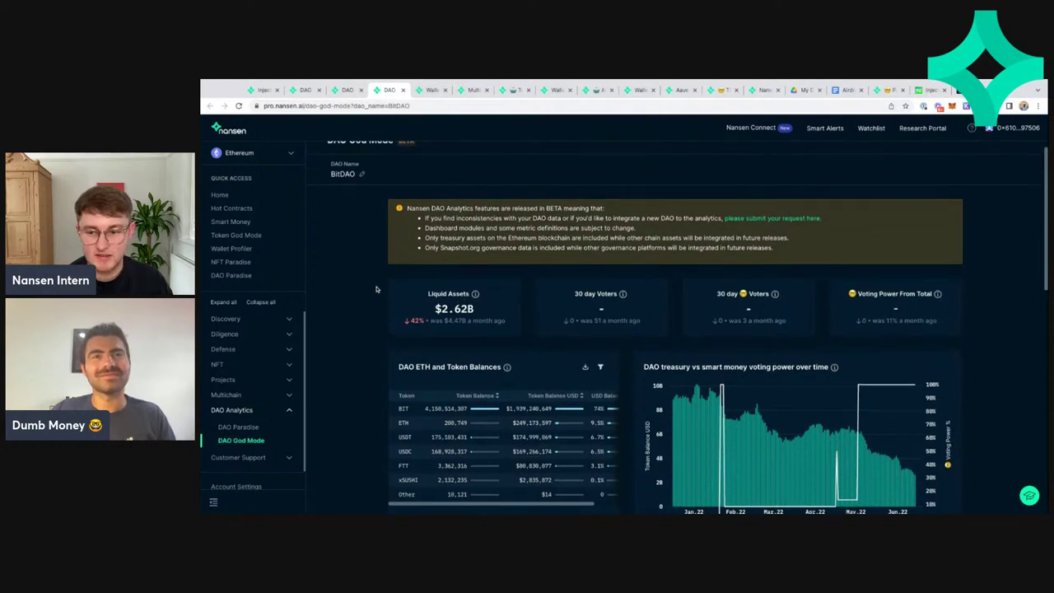
scroll(376, 289, down, 1)
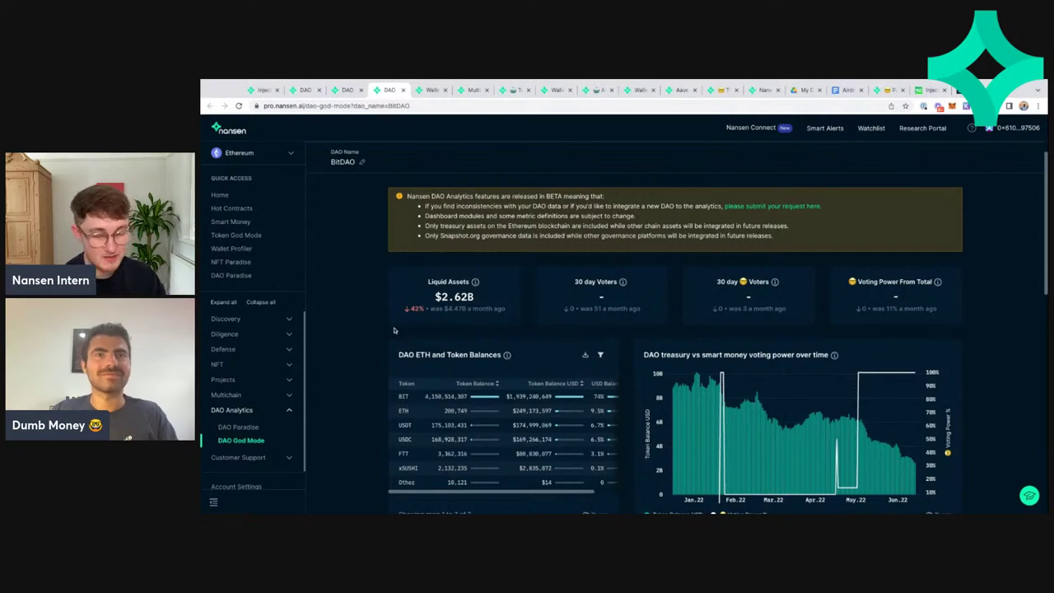
scroll(380, 324, down, 2)
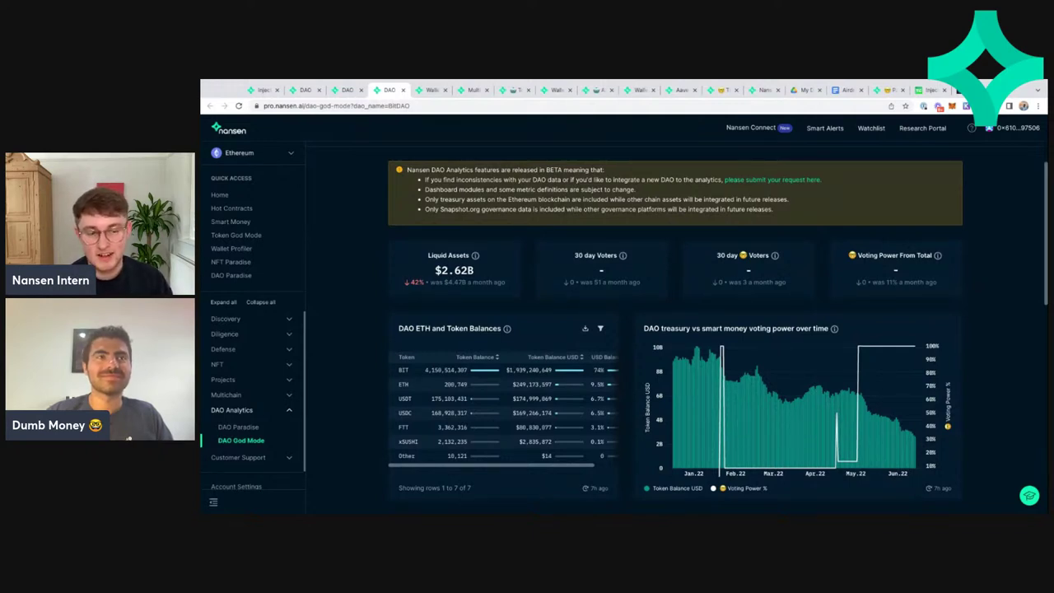
Return to the DAO Paradise overview and open the Nansen Connect messaging tool
click(247, 428)
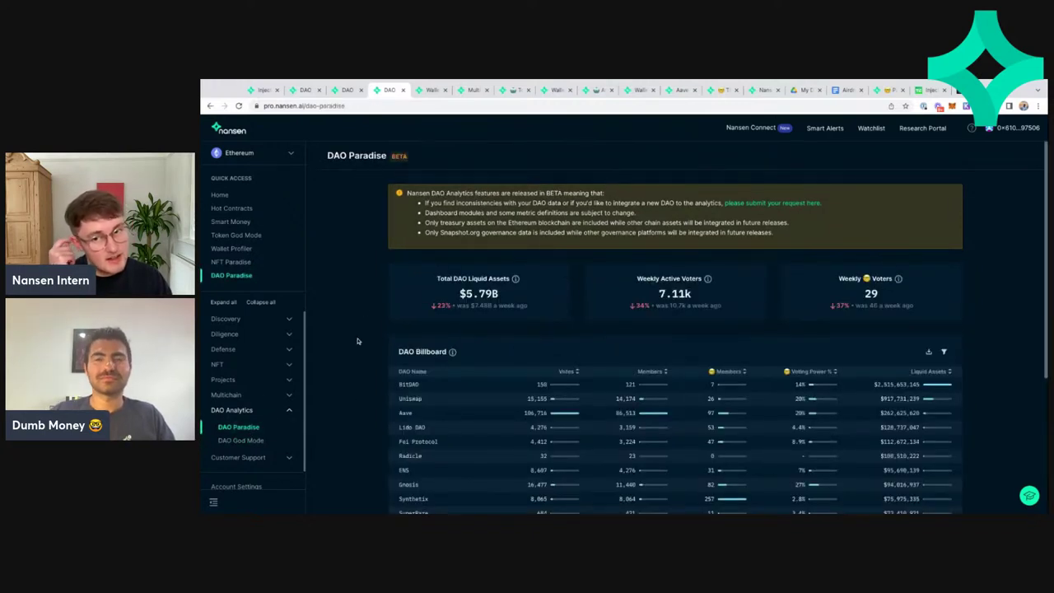
click(752, 129)
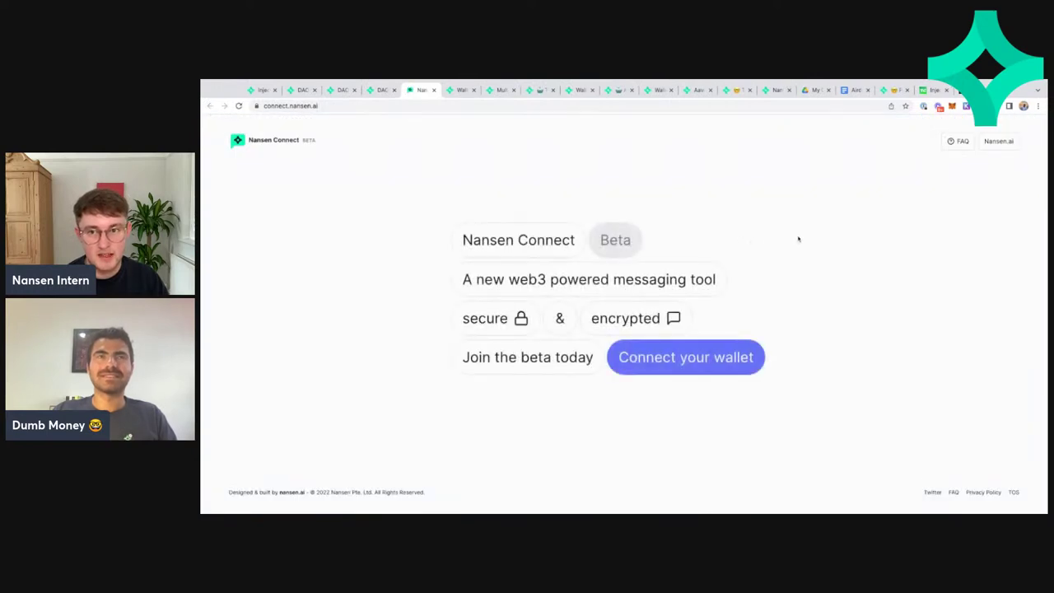